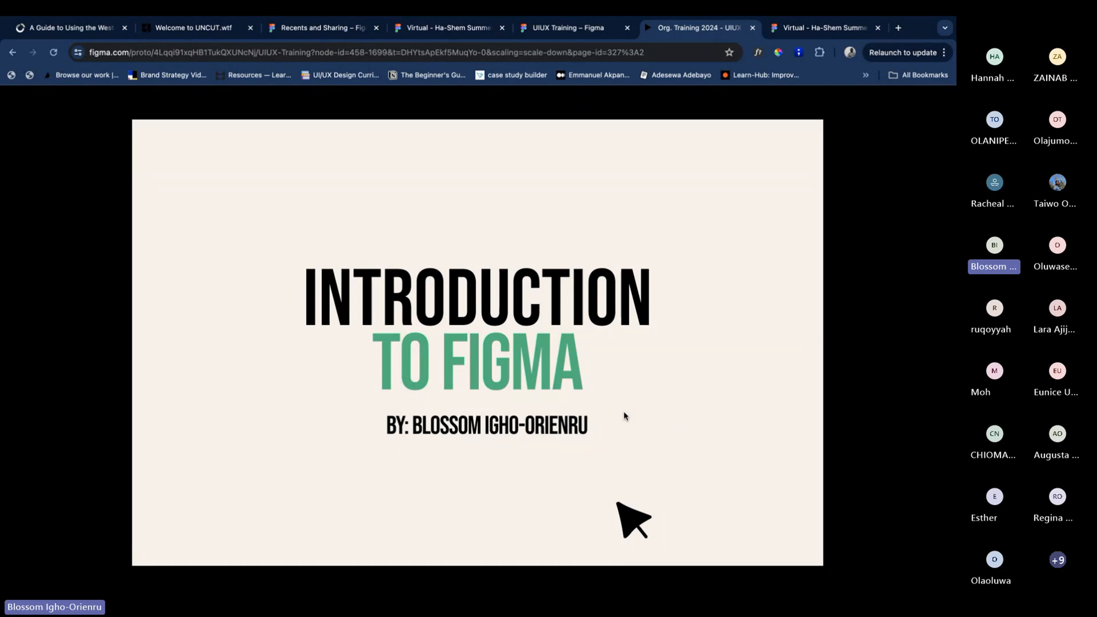
# Advance past the Introduction to Figma title slide and load figma.com in a separate browser window
pyautogui.press('Right')
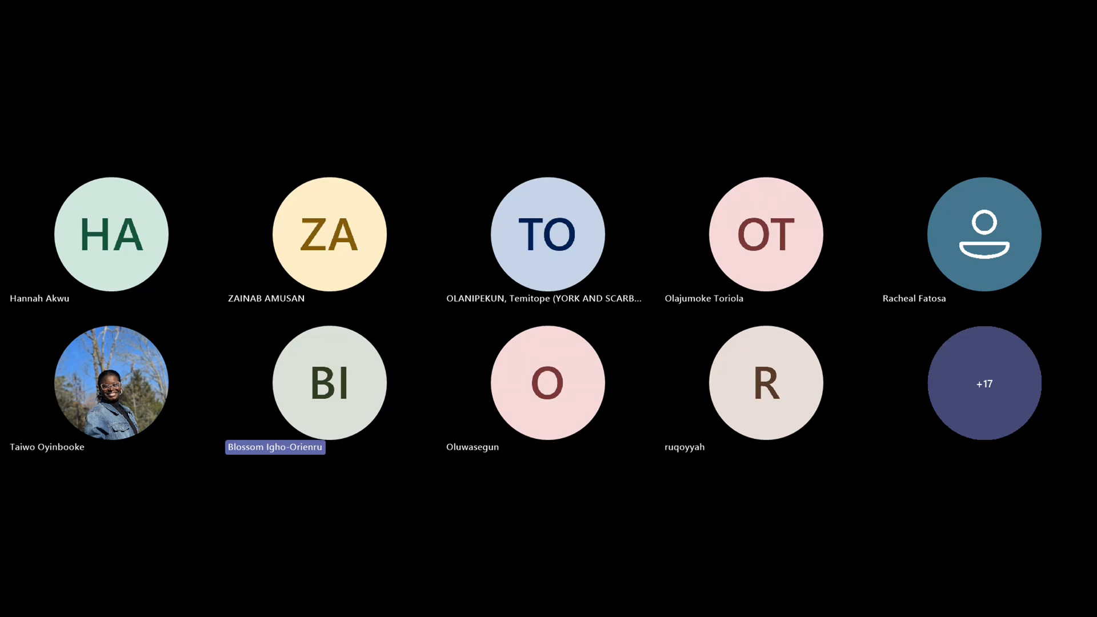
pyautogui.write('figma')
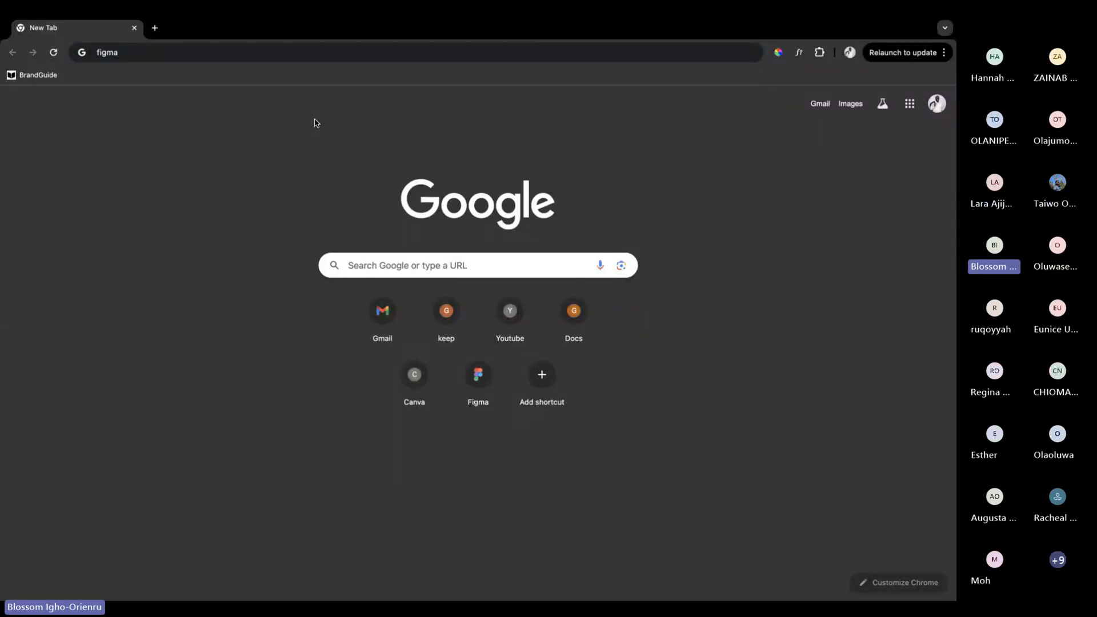
pyautogui.write('.com')
pyautogui.press('Return')
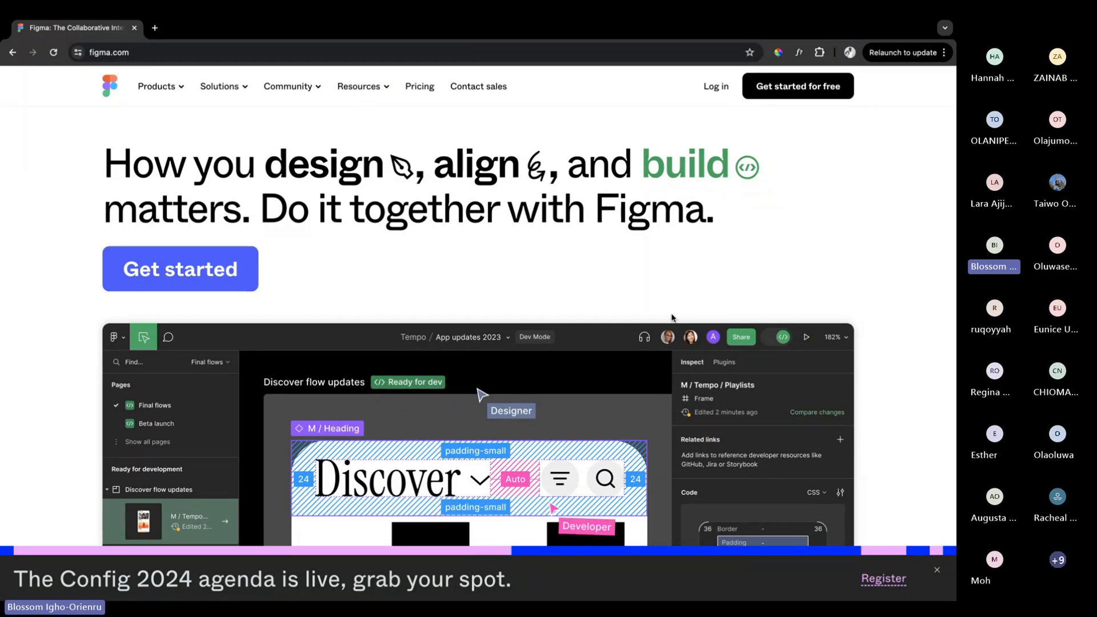
# Look over the Figma homepage, and open the free account sign-up form with its email and password fields
pyautogui.scroll(-5, 674, 319)
pyautogui.scroll(-15, 674, 314)
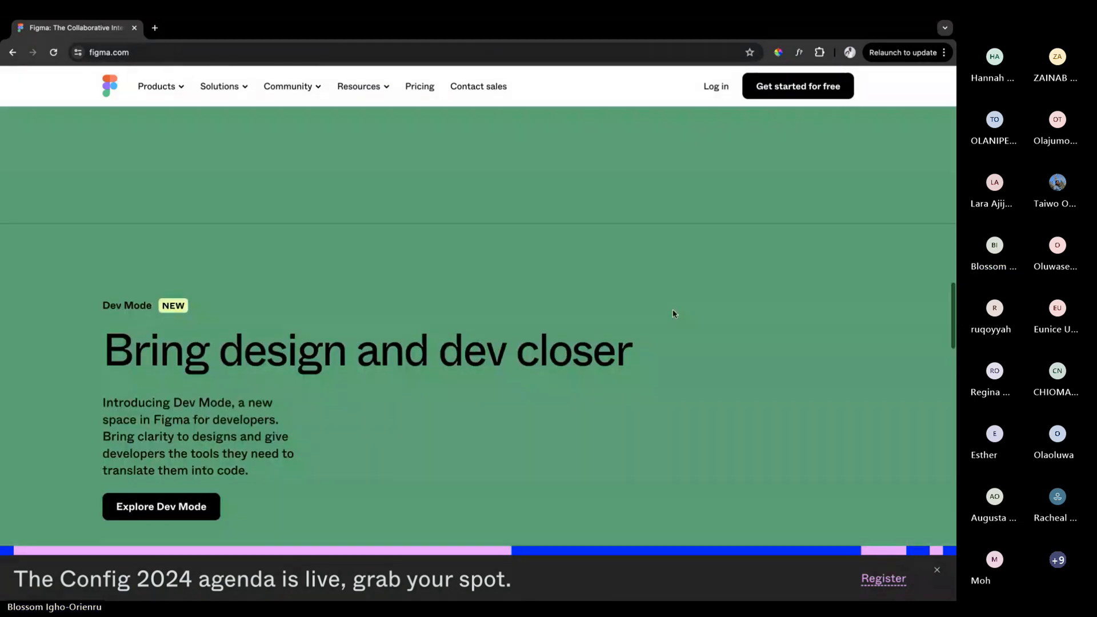
pyautogui.scroll(20, 673, 314)
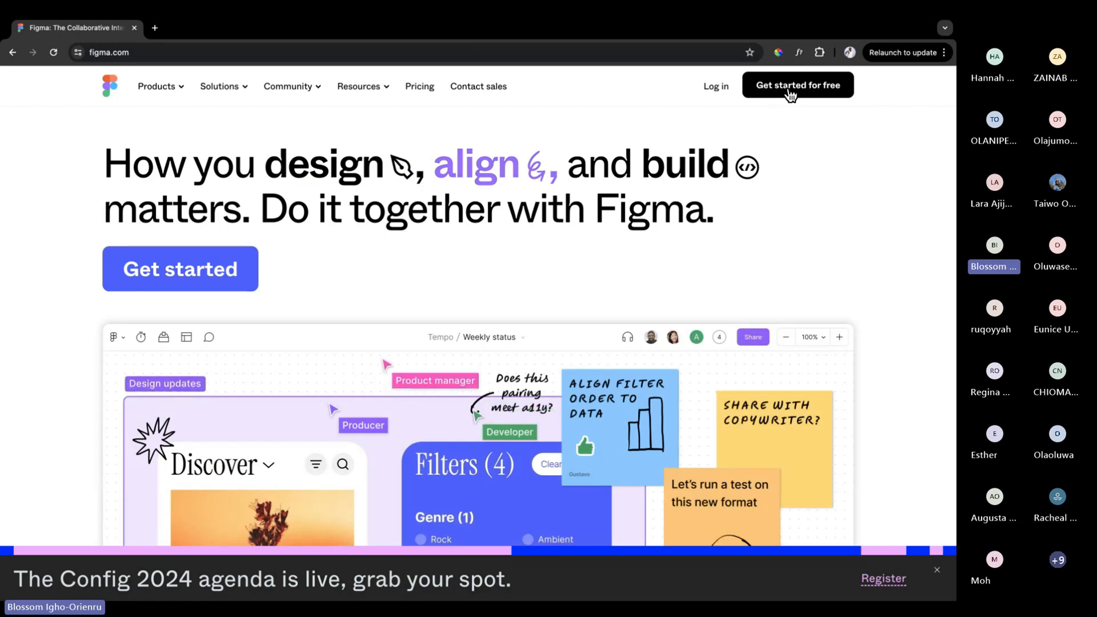
pyautogui.click(794, 93)
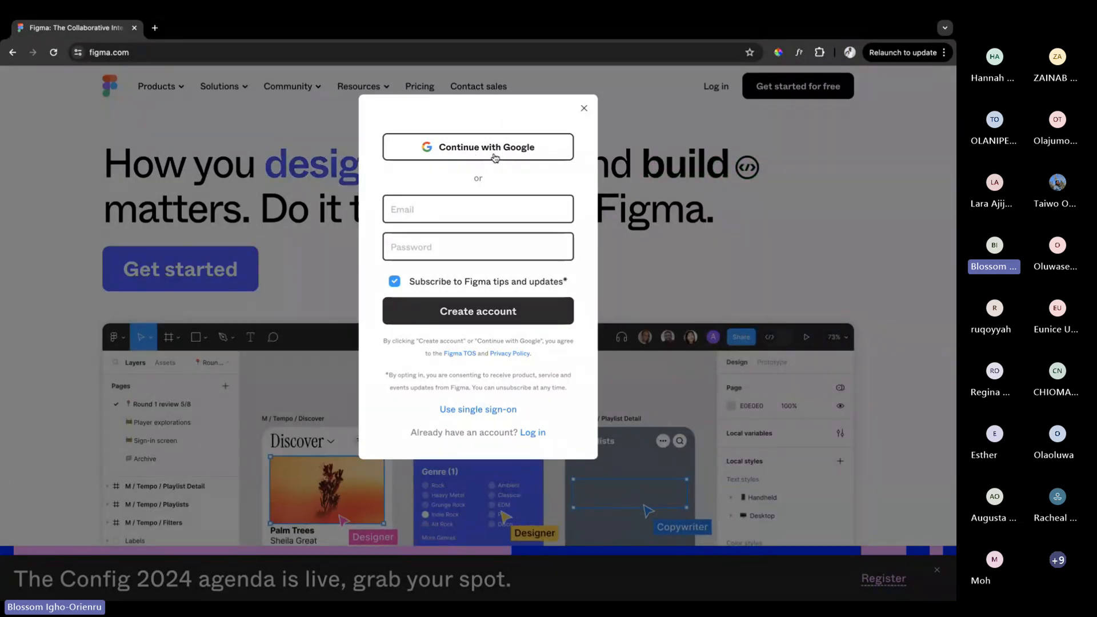
pyautogui.click(479, 211)
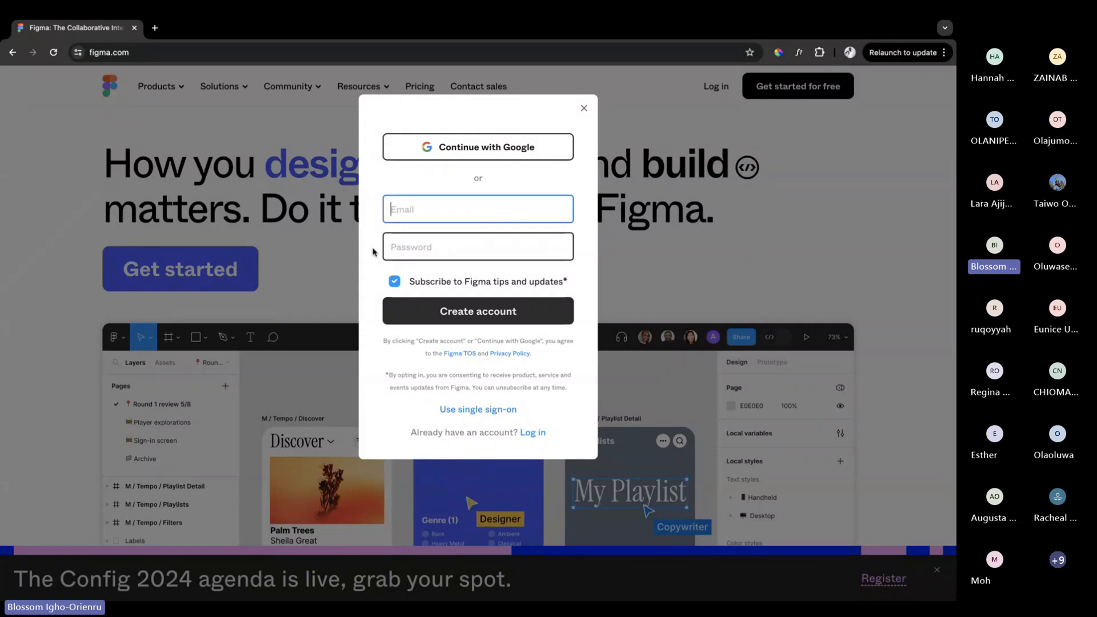
pyautogui.click(403, 249)
pyautogui.click(372, 316)
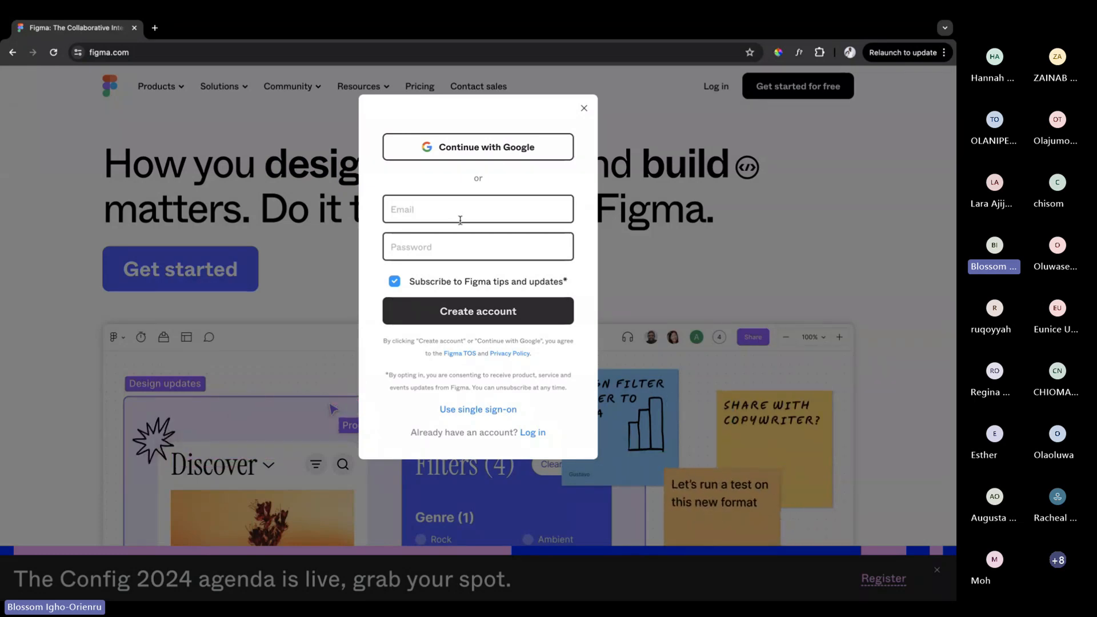
# Sign in to Figma through Google with the listed account and approve the sign-in
pyautogui.click(489, 151)
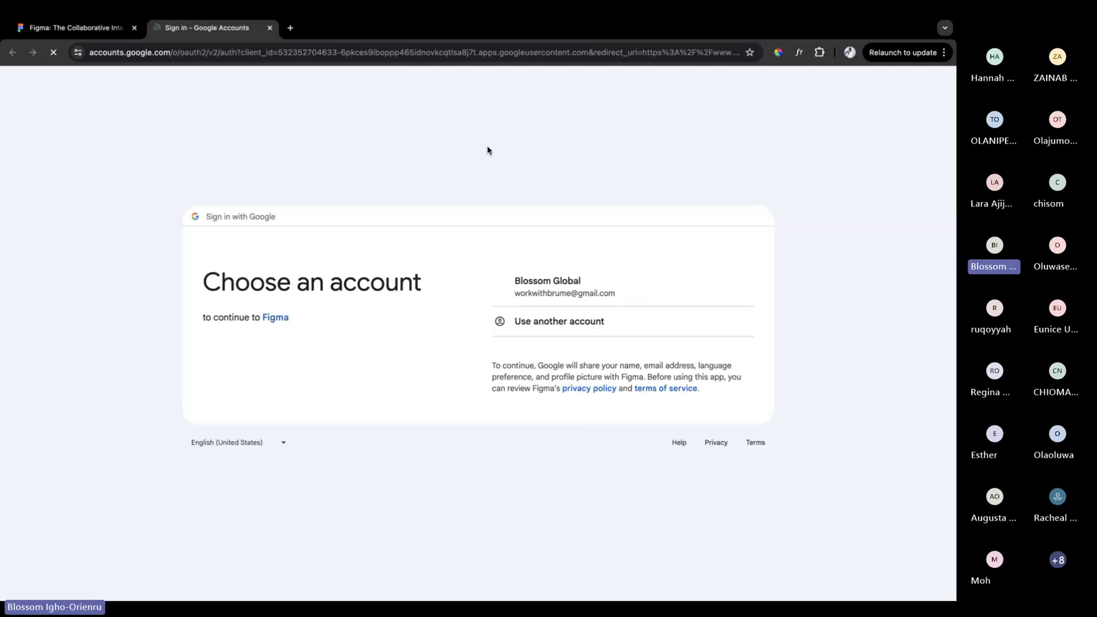
pyautogui.click(556, 294)
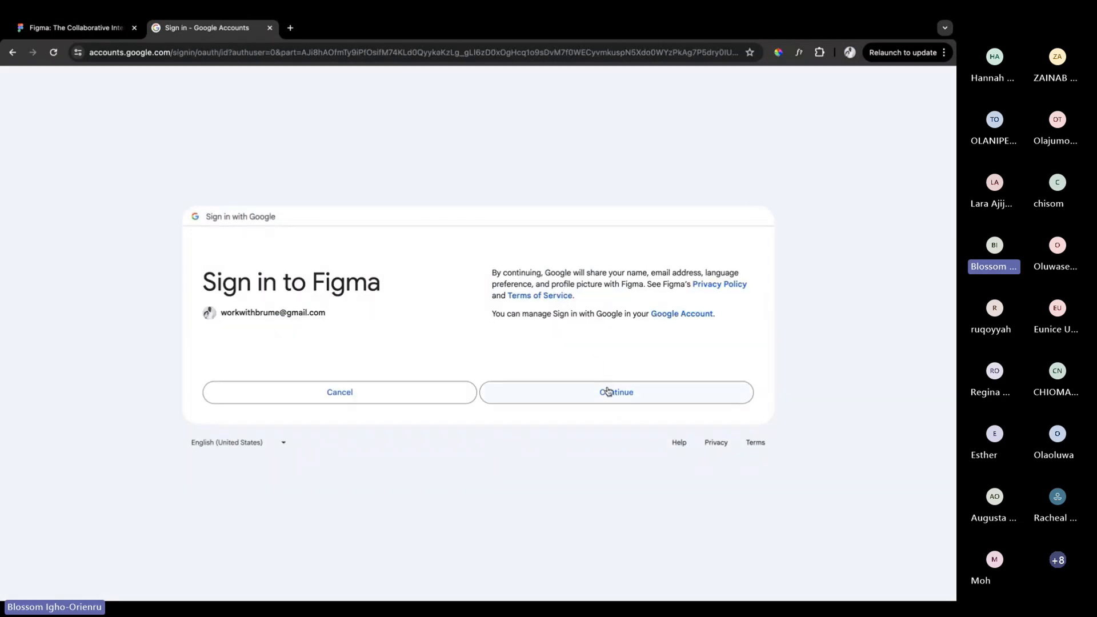
pyautogui.click(612, 396)
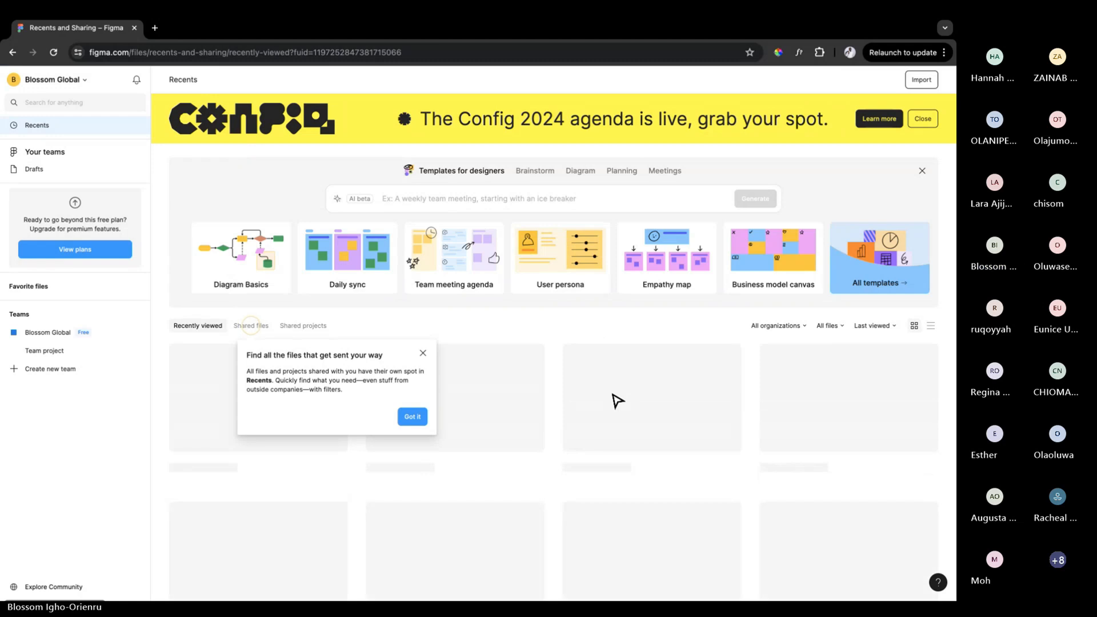
# Dismiss the tip about shared files and close the Config 2024 banner above the recent files
pyautogui.click(419, 417)
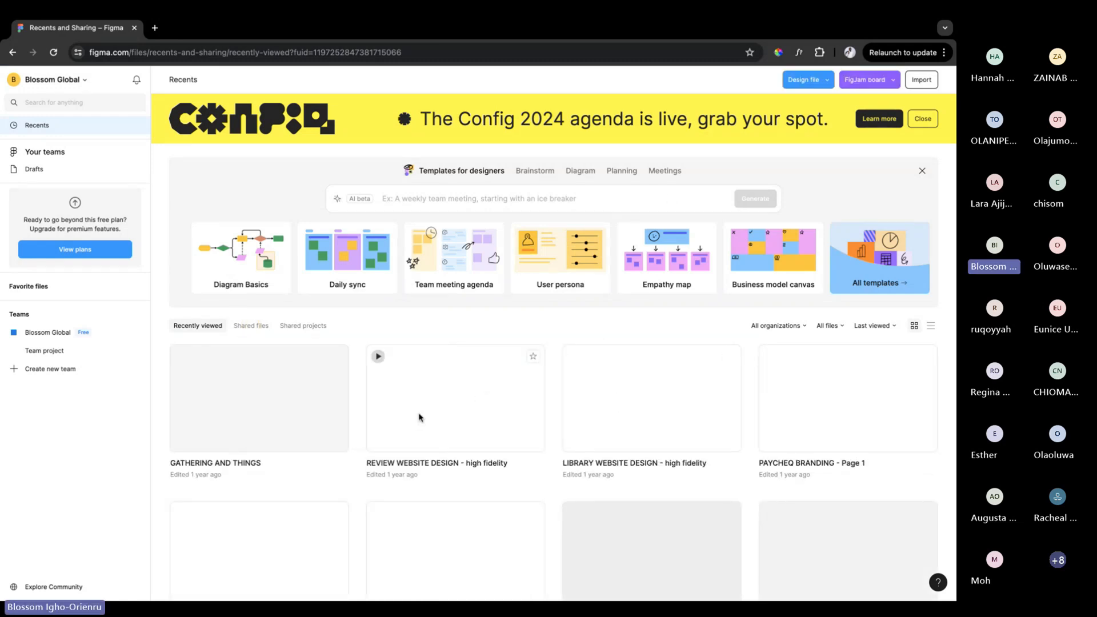
pyautogui.click(923, 119)
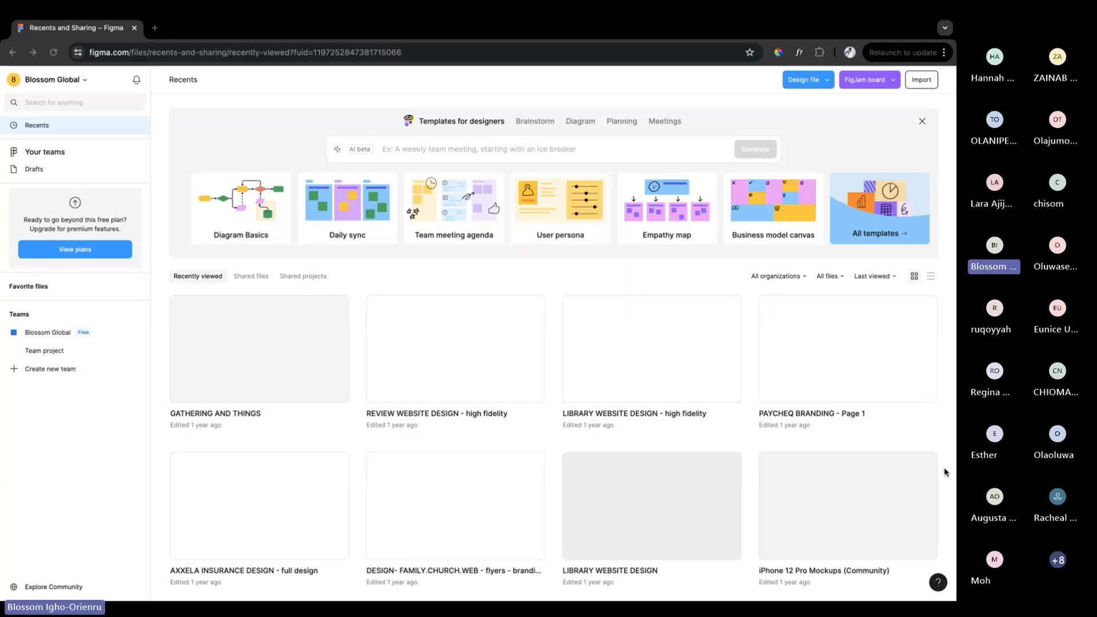
pyautogui.click(426, 218)
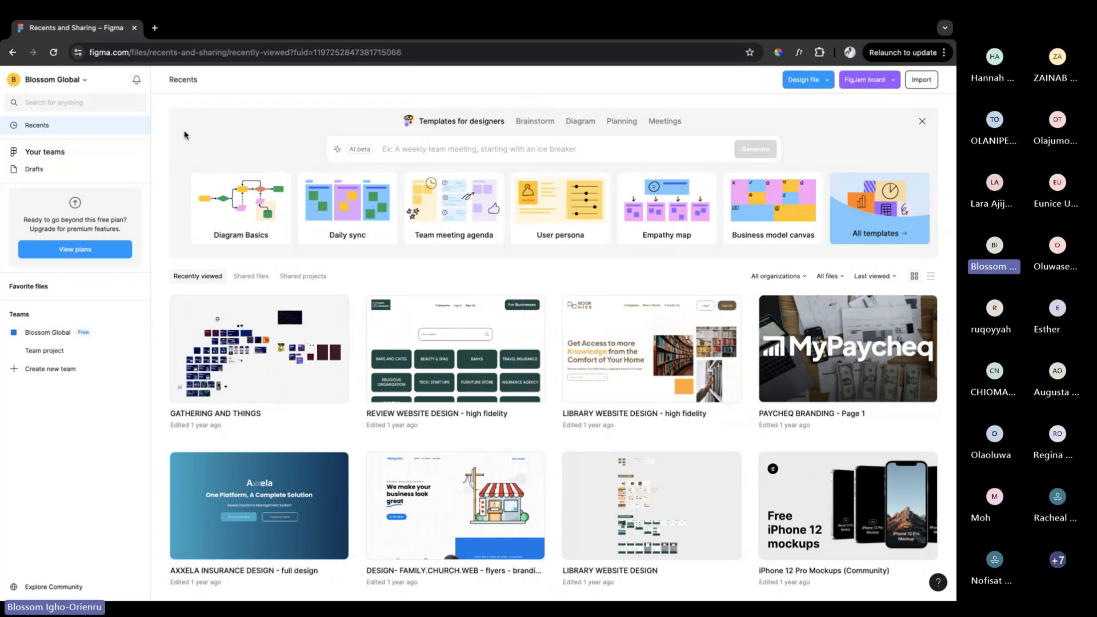
# Create a new design file from the drafts, and go back out of it
pyautogui.click(41, 169)
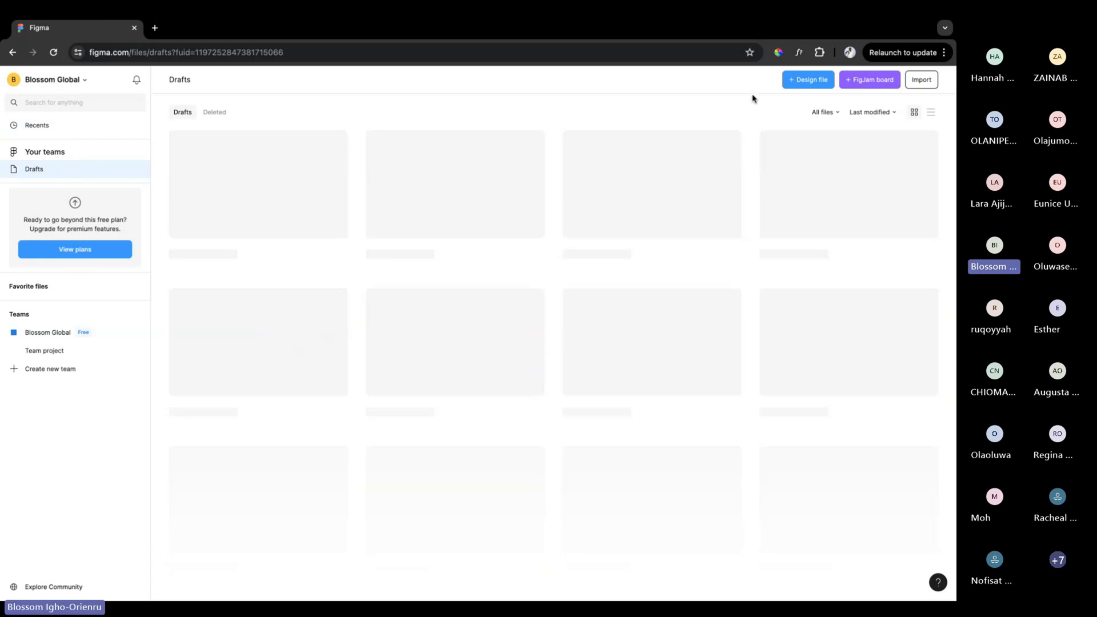
pyautogui.click(795, 85)
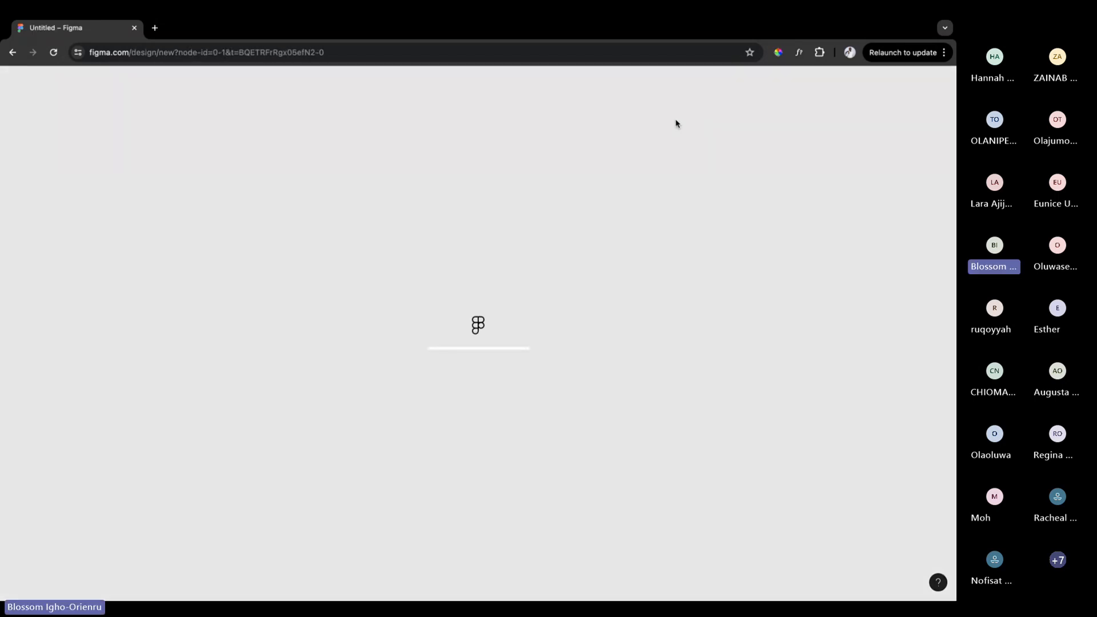
pyautogui.click(12, 53)
pyautogui.click(12, 52)
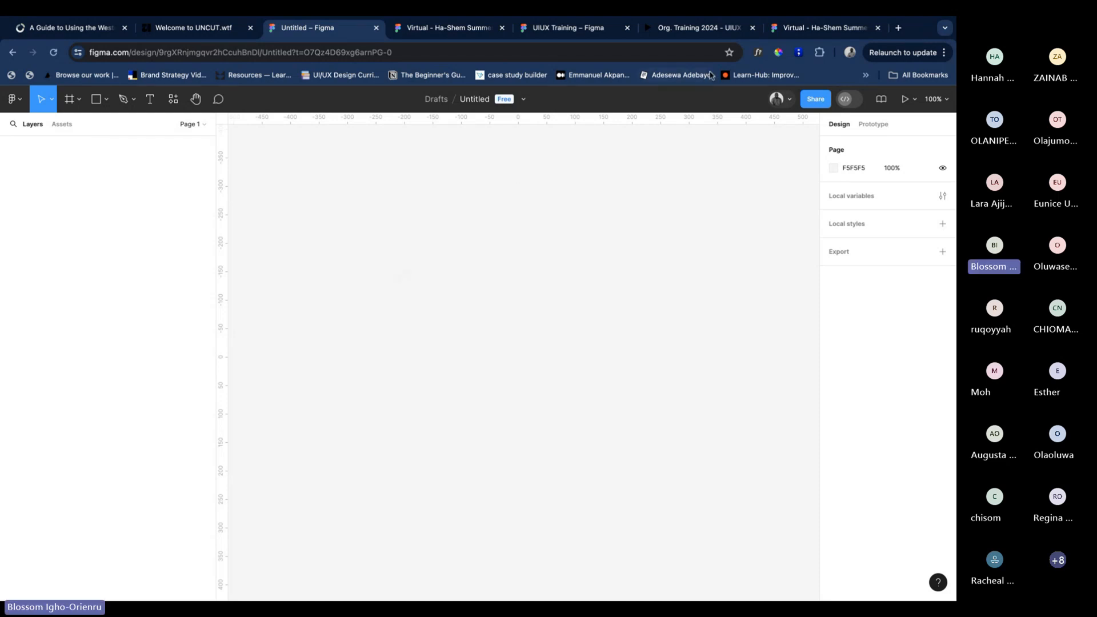
# Review the Figma Interface and Tools Menu slides in the UIUX training presentation, comparing them with the empty Untitled design file
pyautogui.click(698, 33)
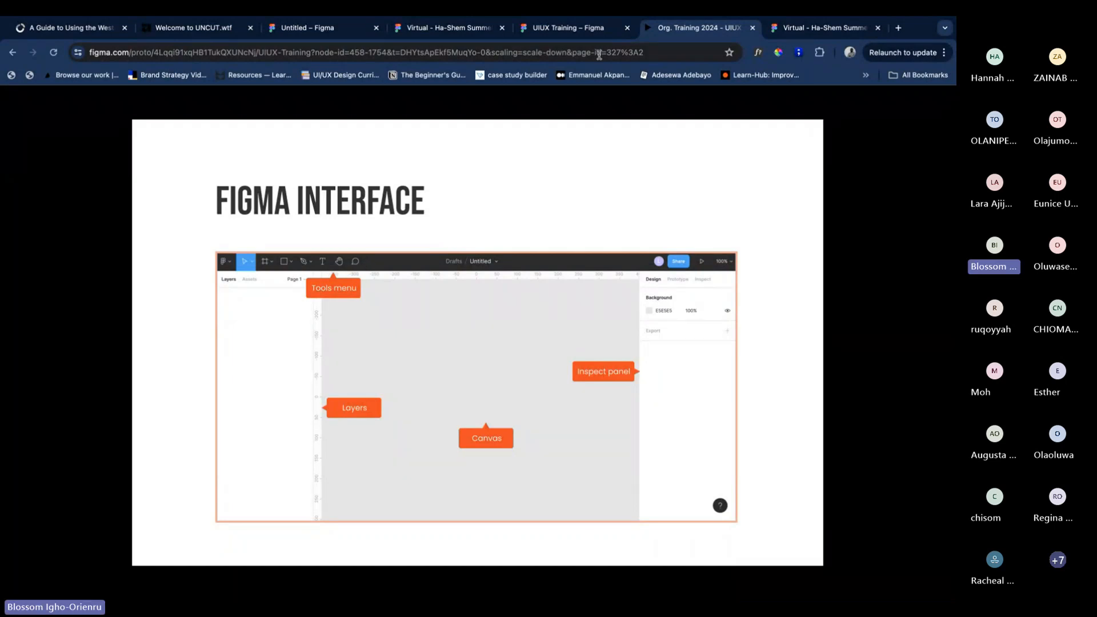
pyautogui.click(309, 27)
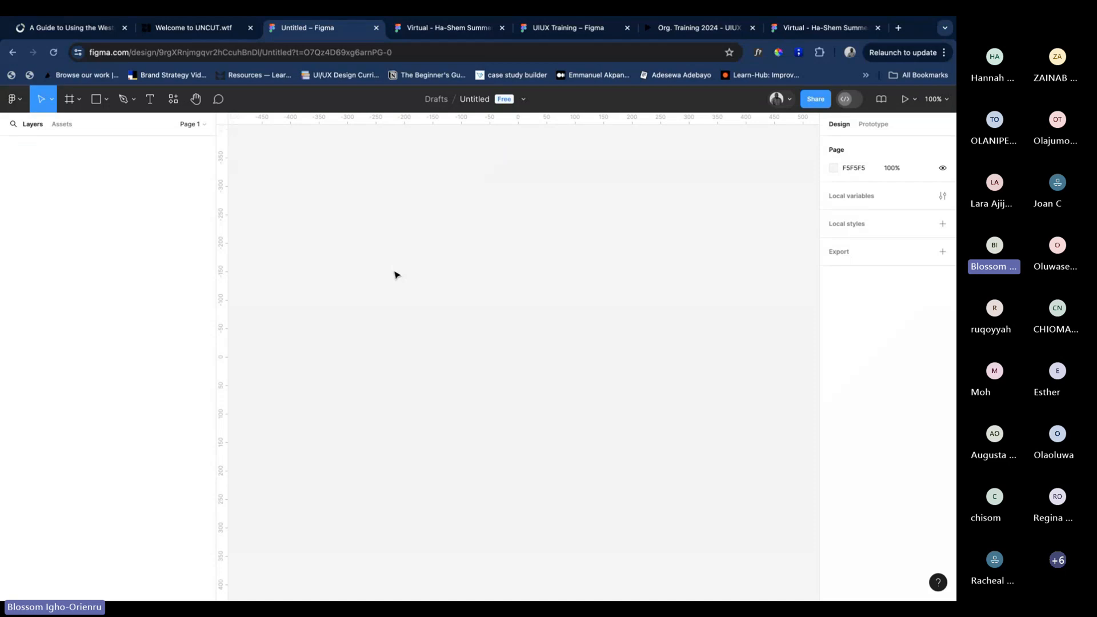
pyautogui.click(709, 28)
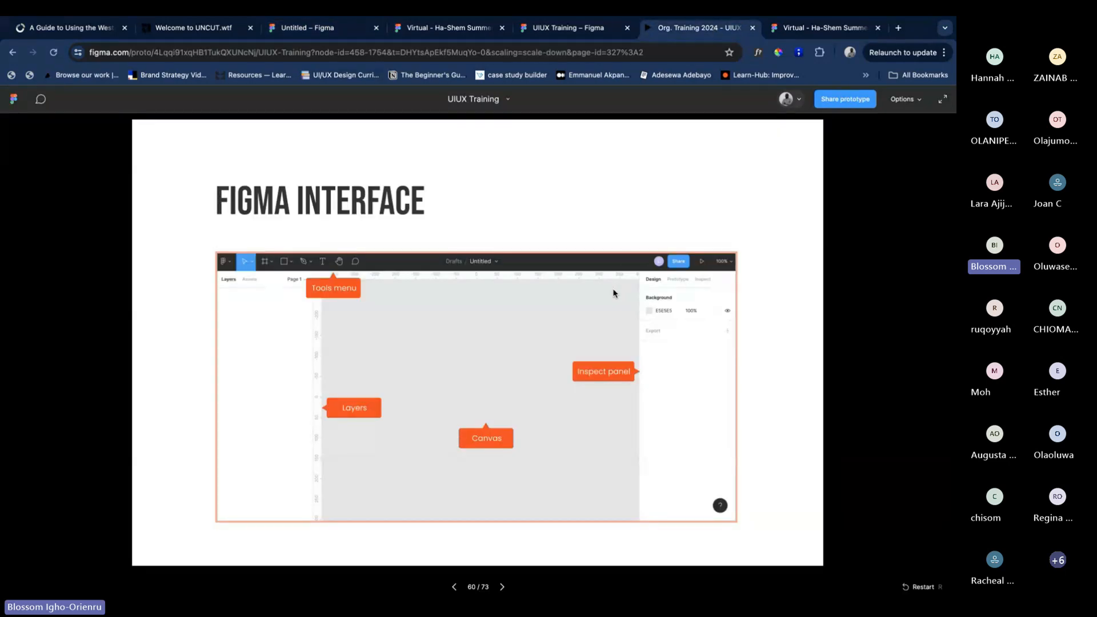
pyautogui.press('Right')
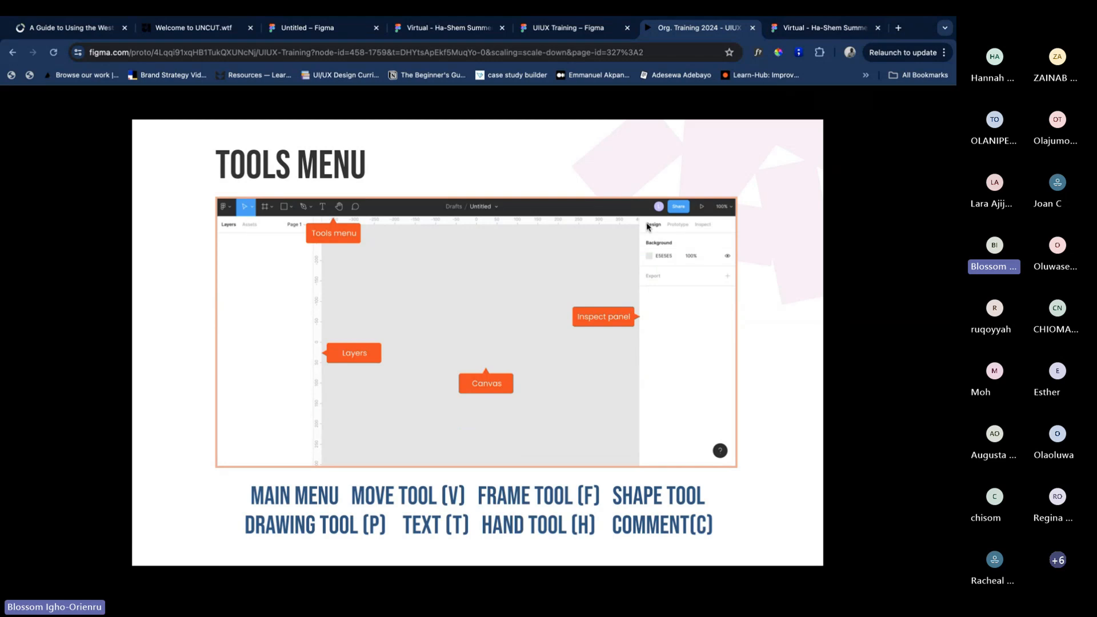
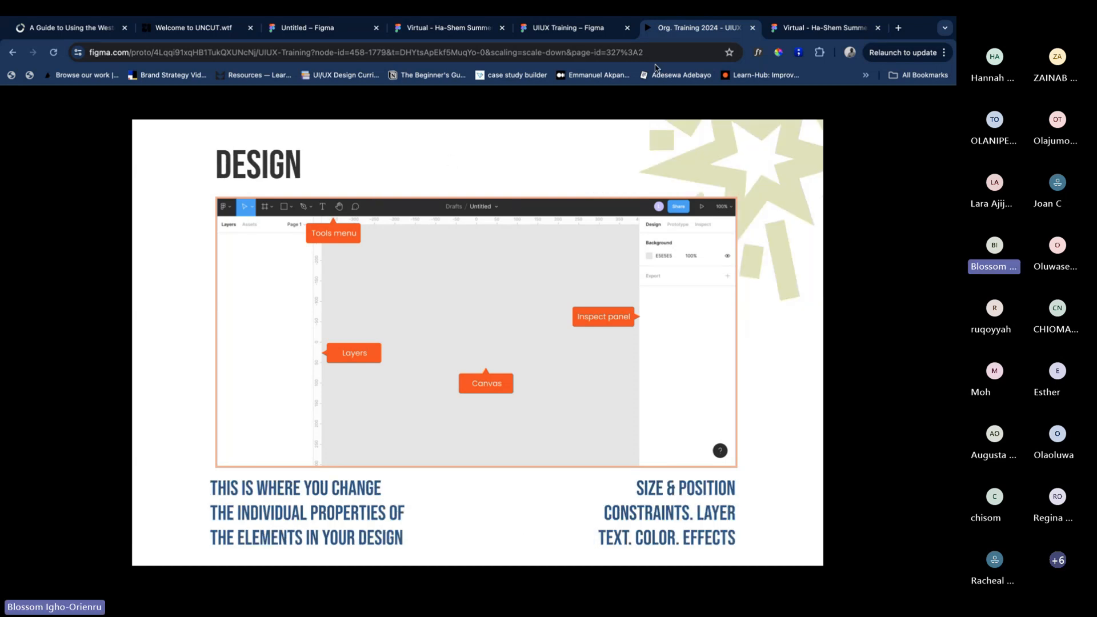
# Switch to the Untitled design file and draw a tall rectangle about 152 × 642 on the canvas
pyautogui.click(278, 30)
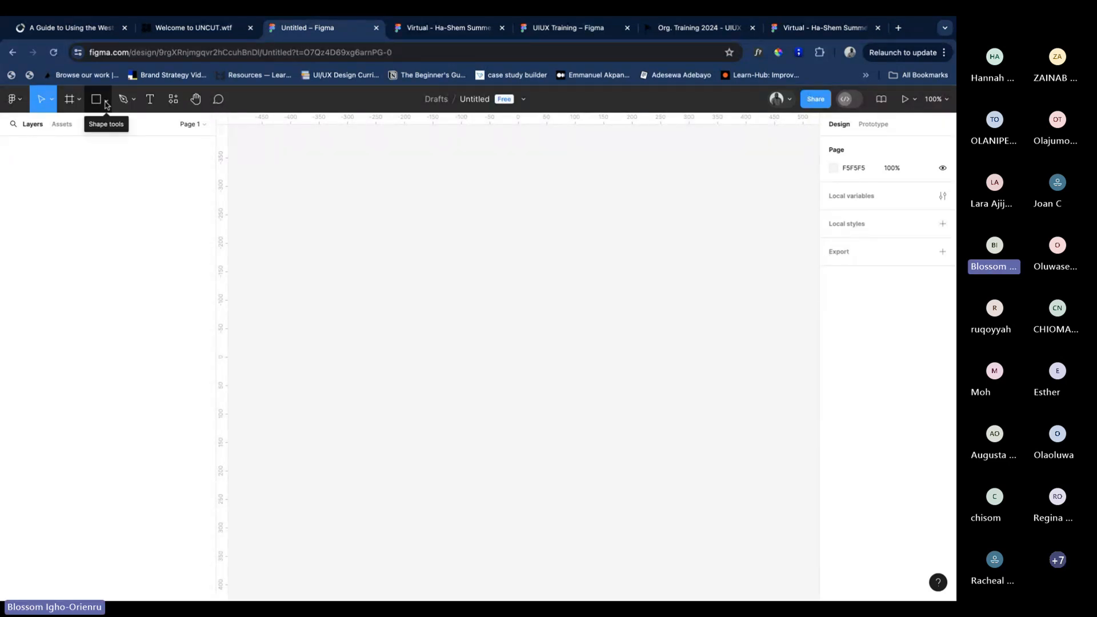
pyautogui.click(106, 103)
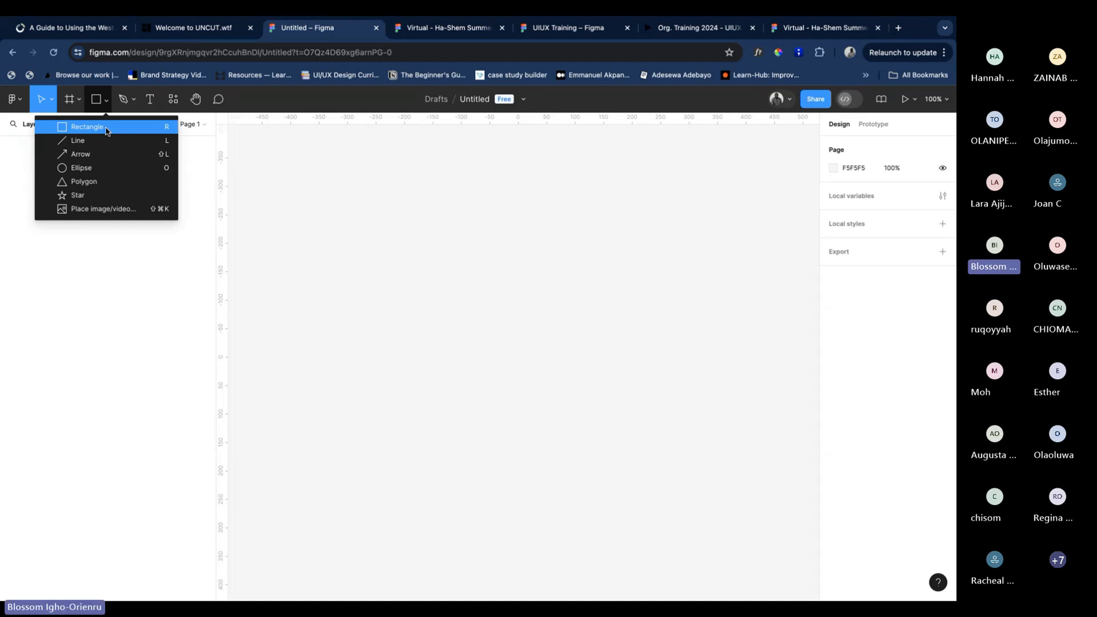
pyautogui.click(106, 131)
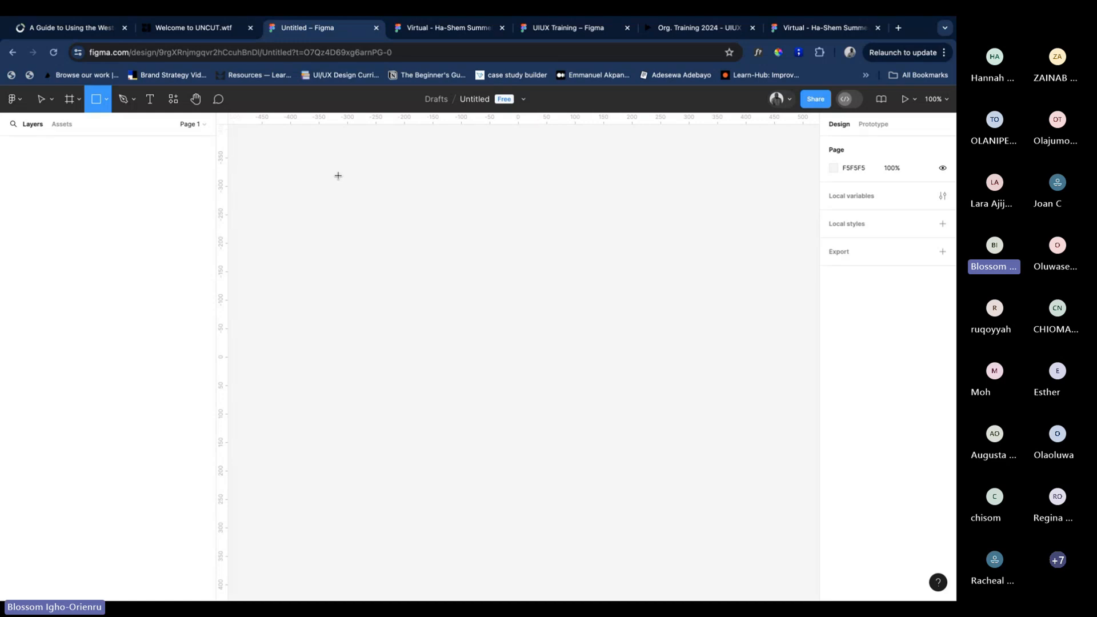
pyautogui.moveTo(338, 175)
pyautogui.mouseDown()
pyautogui.moveTo(419, 223)
pyautogui.moveTo(450, 389)
pyautogui.moveTo(452, 499)
pyautogui.moveTo(622, 557)
pyautogui.moveTo(406, 524)
pyautogui.moveTo(425, 541)
pyautogui.mouseUp()
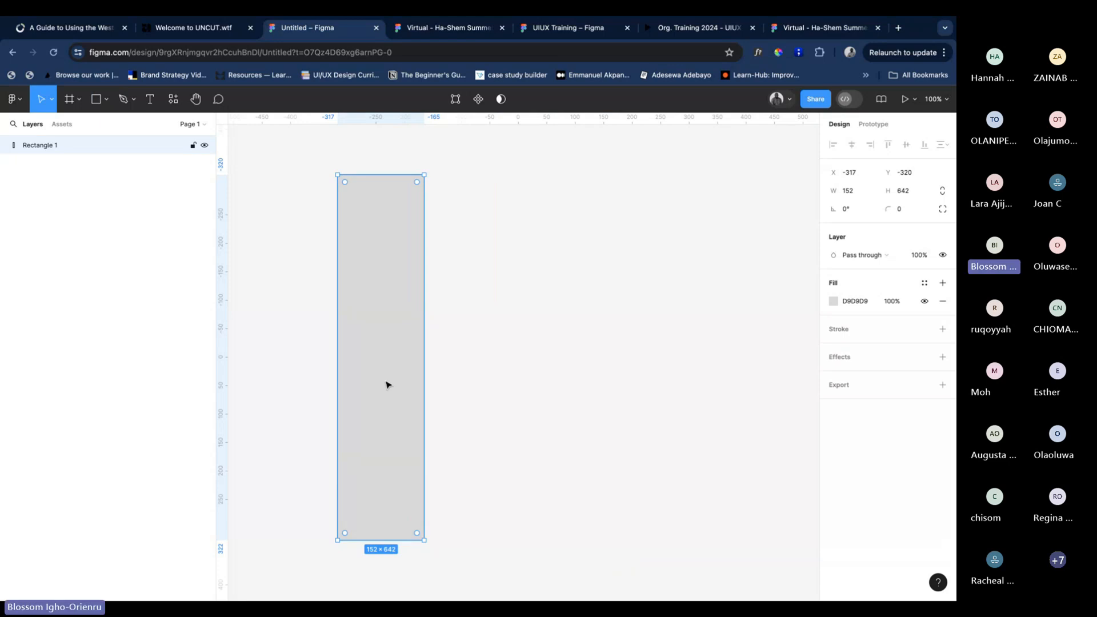
# Move the tall rectangle to about X -415, Y -300, and delete the duplicate made beside it
pyautogui.moveTo(385, 384); pyautogui.dragTo(428, 388)
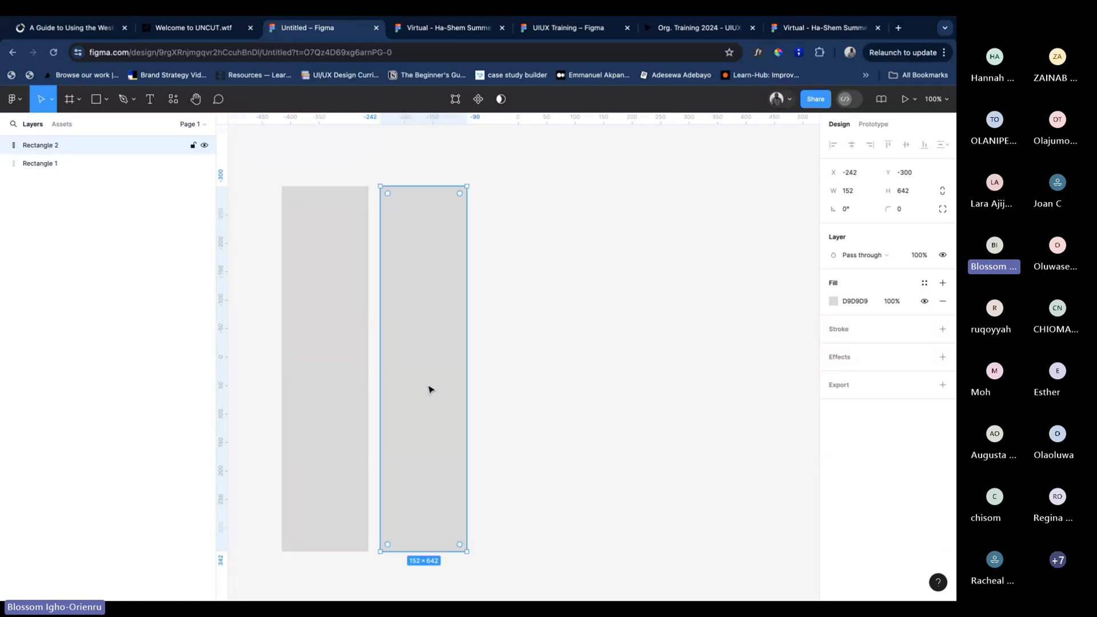
pyautogui.press('Delete')
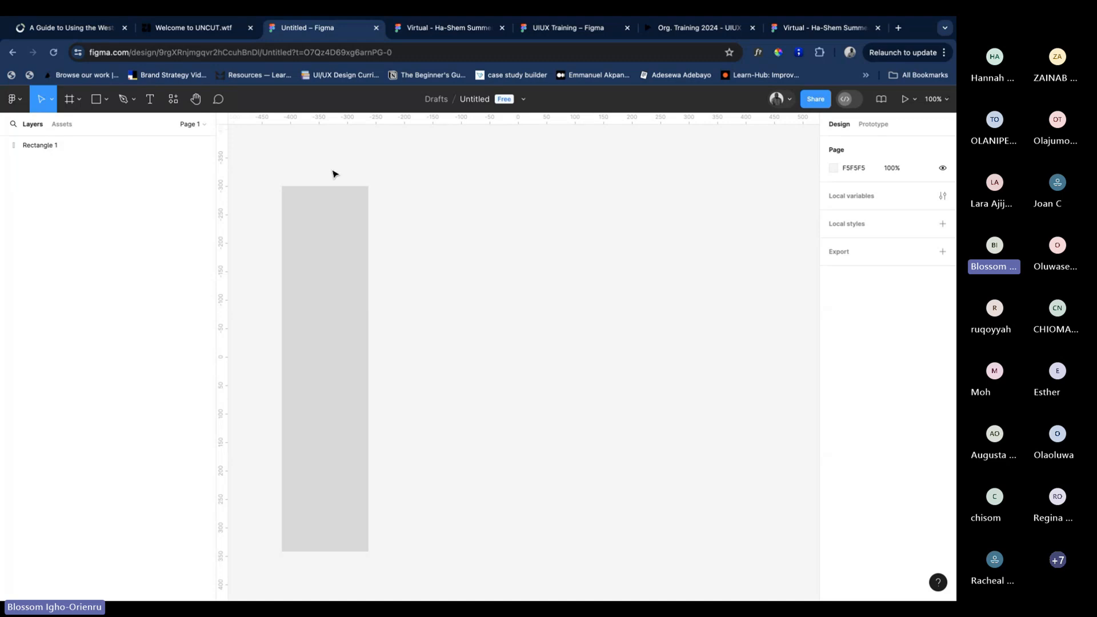
# Draw a wide horizontal rectangle about 637 × 137 beside the upper part of the tall rectangle
pyautogui.click(107, 100)
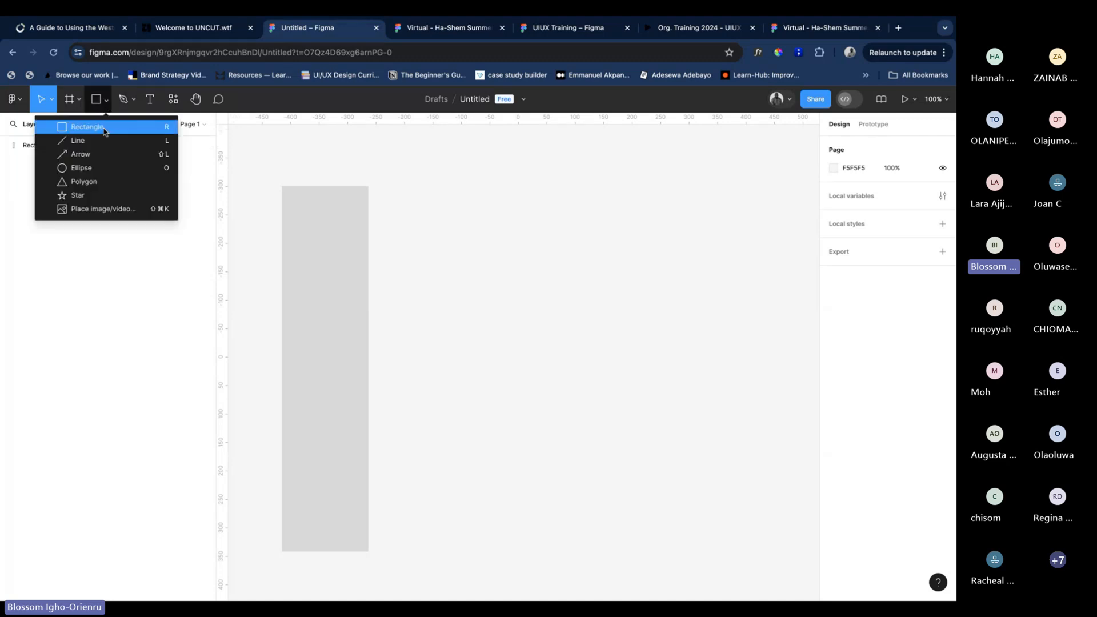
pyautogui.click(472, 193)
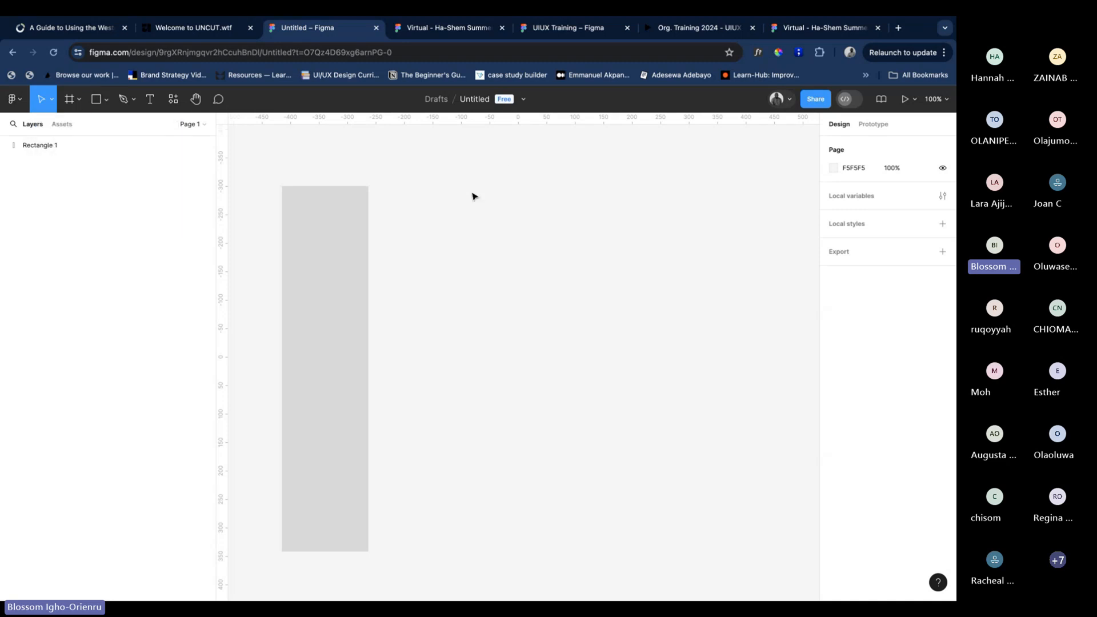
pyautogui.click(336, 220)
pyautogui.press('r')
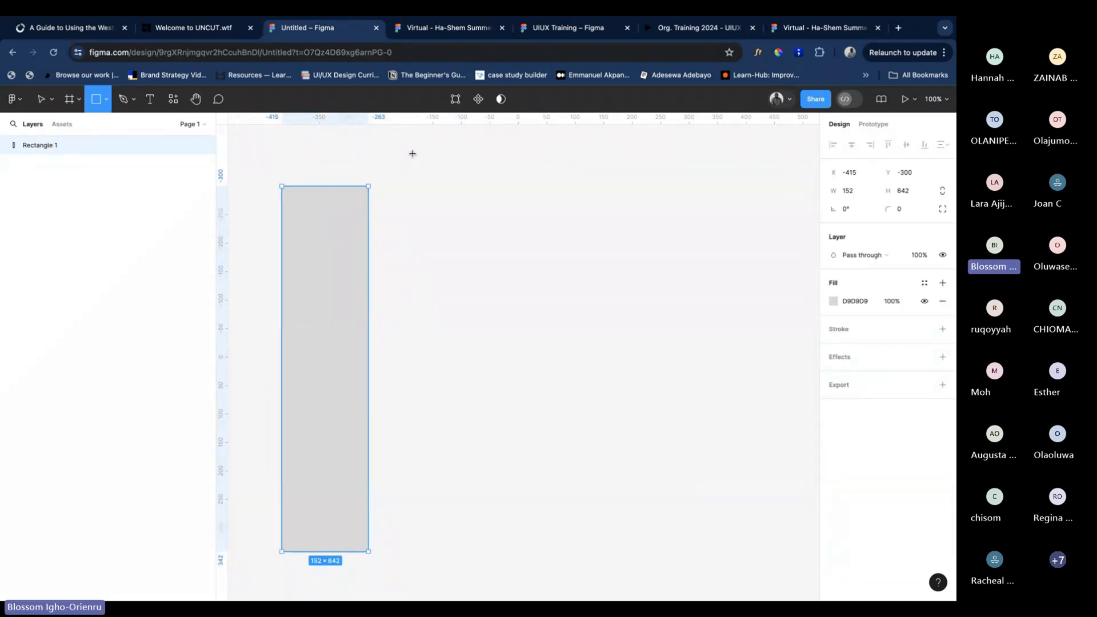
pyautogui.moveTo(413, 154); pyautogui.dragTo(775, 232)
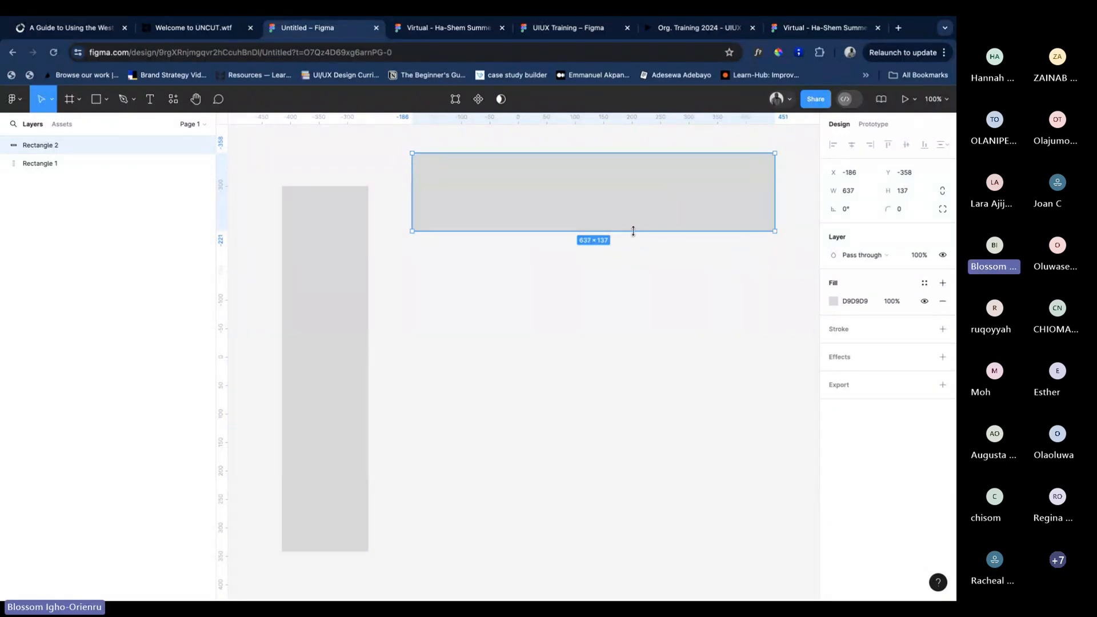
# Stretch the second rectangle to about 824 high, narrow it into a column, and select it together with the first
pyautogui.moveTo(634, 231)
pyautogui.mouseDown()
pyautogui.moveTo(619, 578)
pyautogui.moveTo(650, 600)
pyautogui.moveTo(644, 221)
pyautogui.mouseUp()
pyautogui.scroll(5, 644, 222)
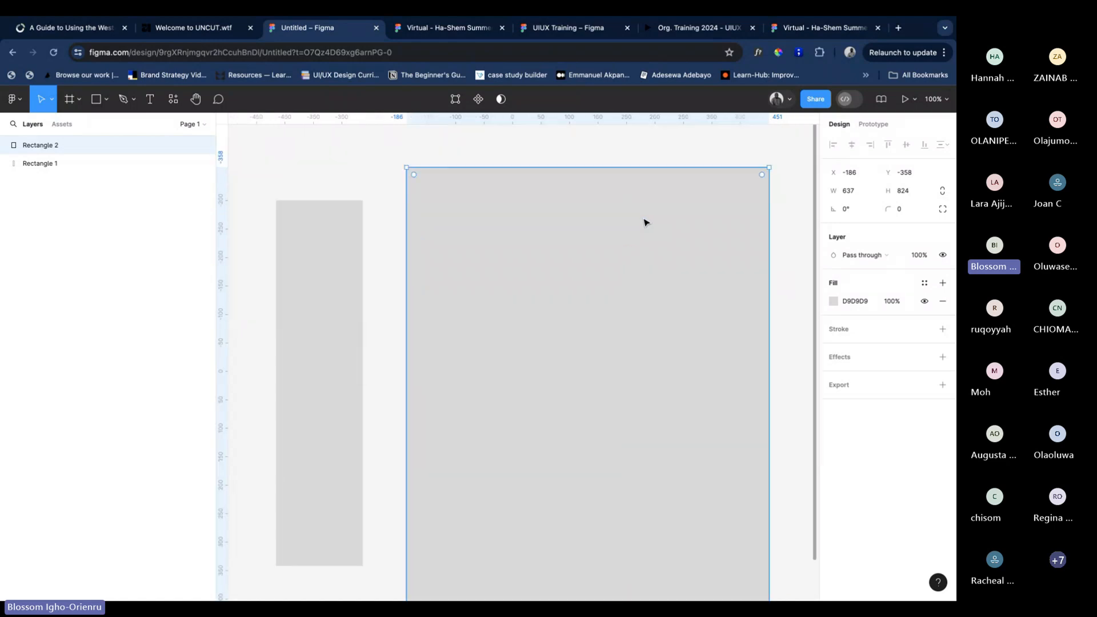
pyautogui.scroll(-2, 645, 222)
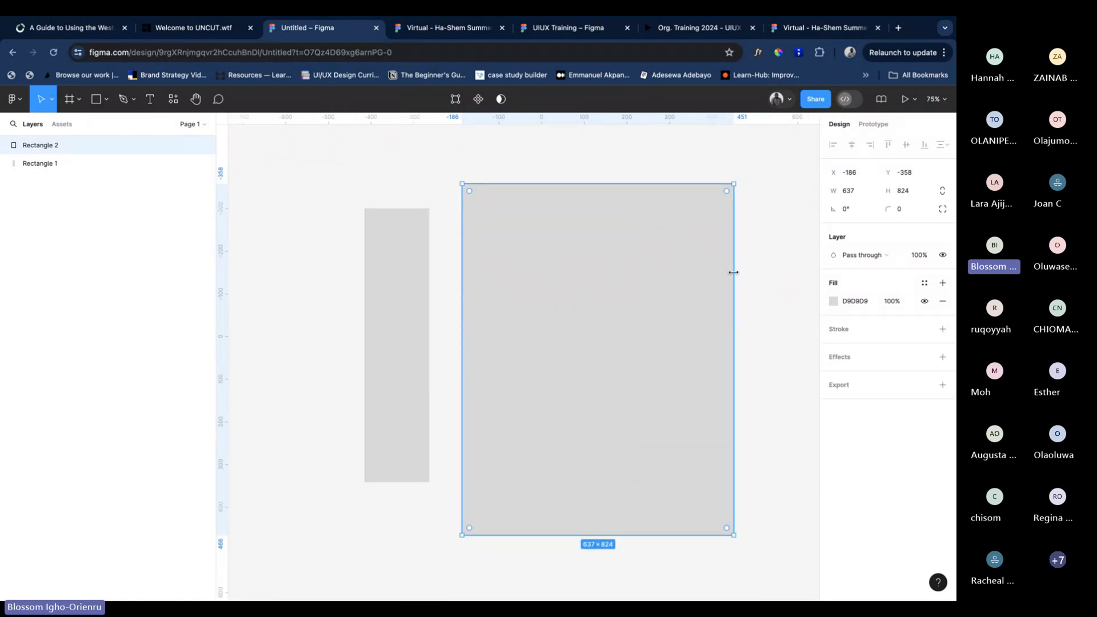
pyautogui.moveTo(734, 273); pyautogui.dragTo(384, 257)
pyautogui.keyDown('shift'); pyautogui.click(417, 279); pyautogui.keyUp('shift')
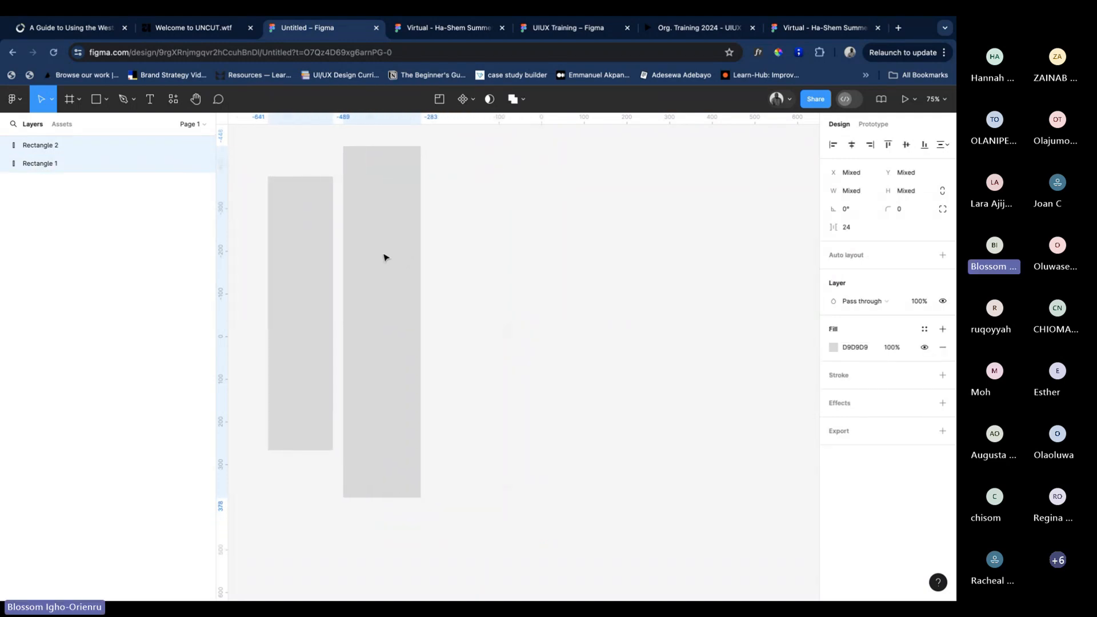
# Clear the selection, then select the first rectangle and the second rectangle individually by their layers
pyautogui.click(505, 256)
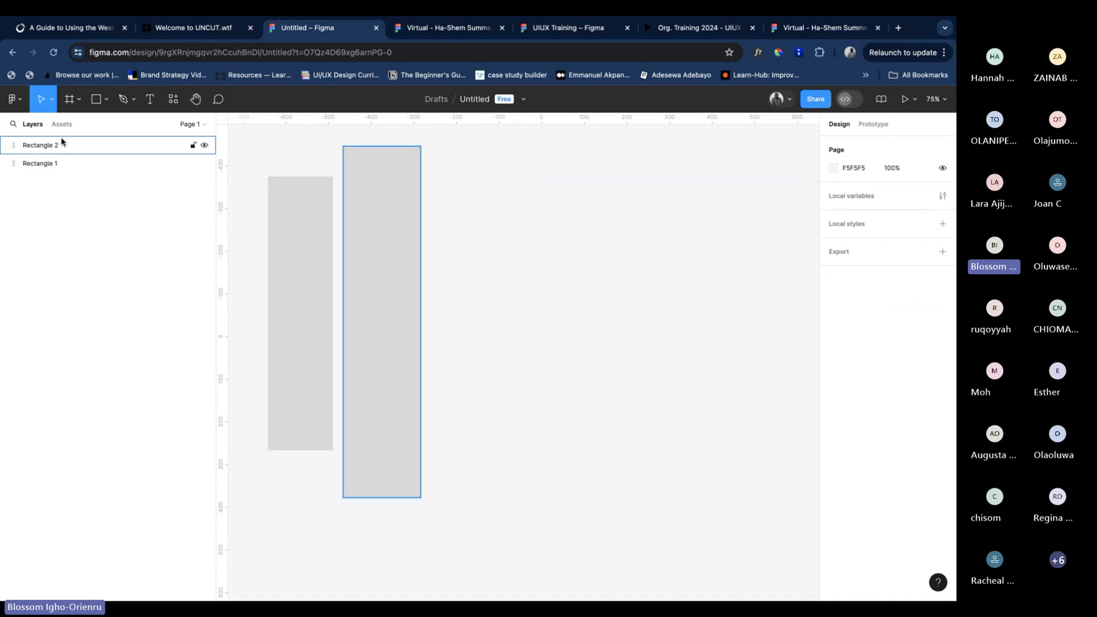
pyautogui.click(63, 164)
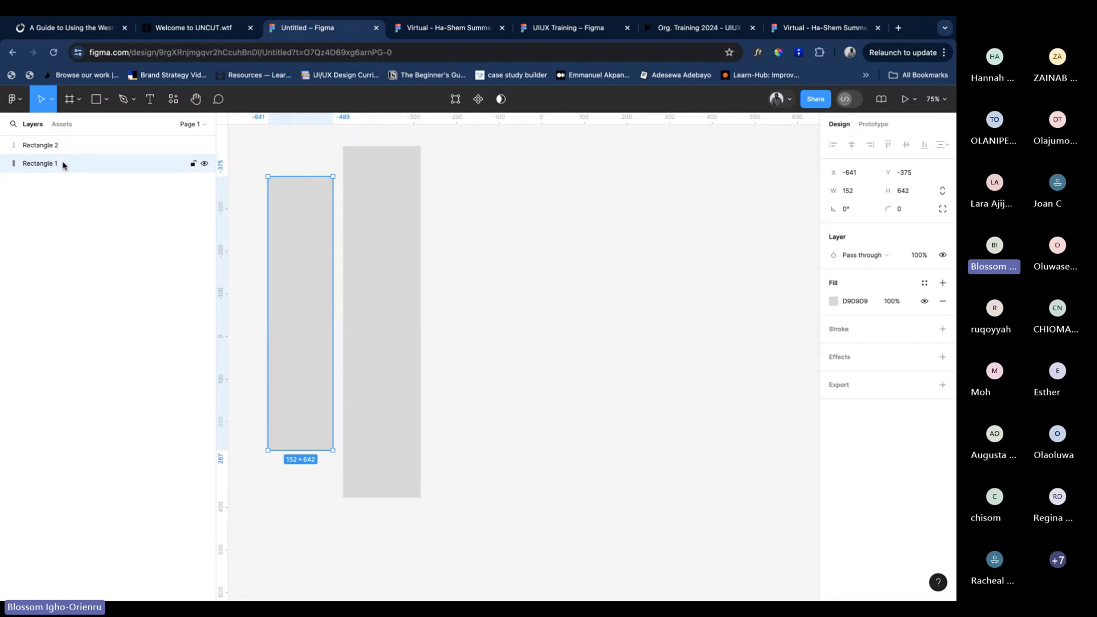
pyautogui.click(52, 147)
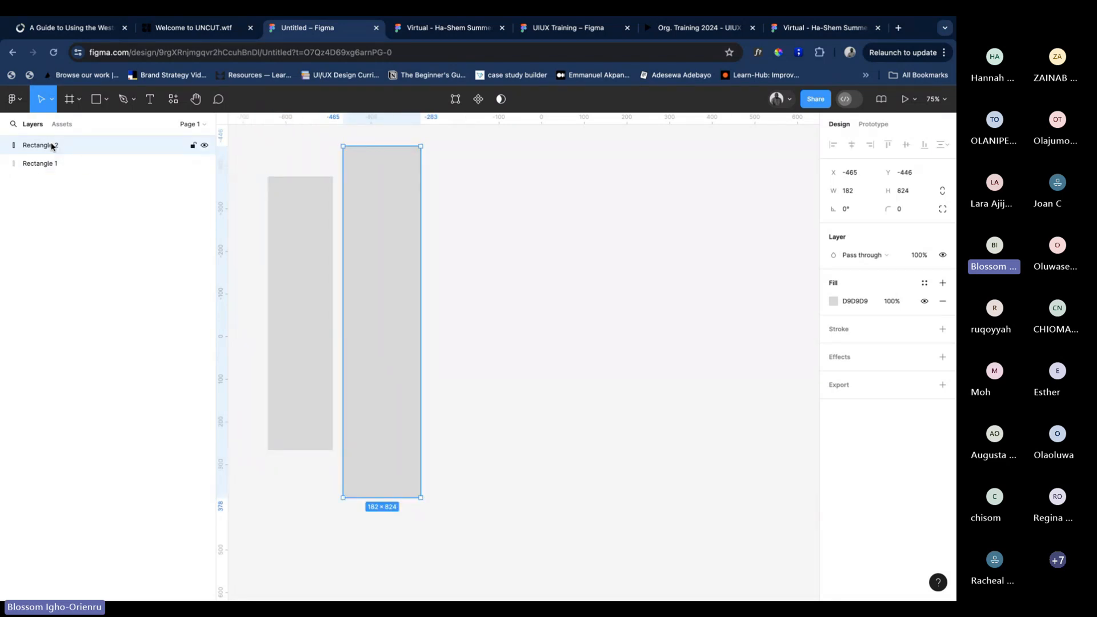
# Draw two horizontal lines about 682 long, one below the other, beside the upper part of the second rectangle
pyautogui.click(106, 100)
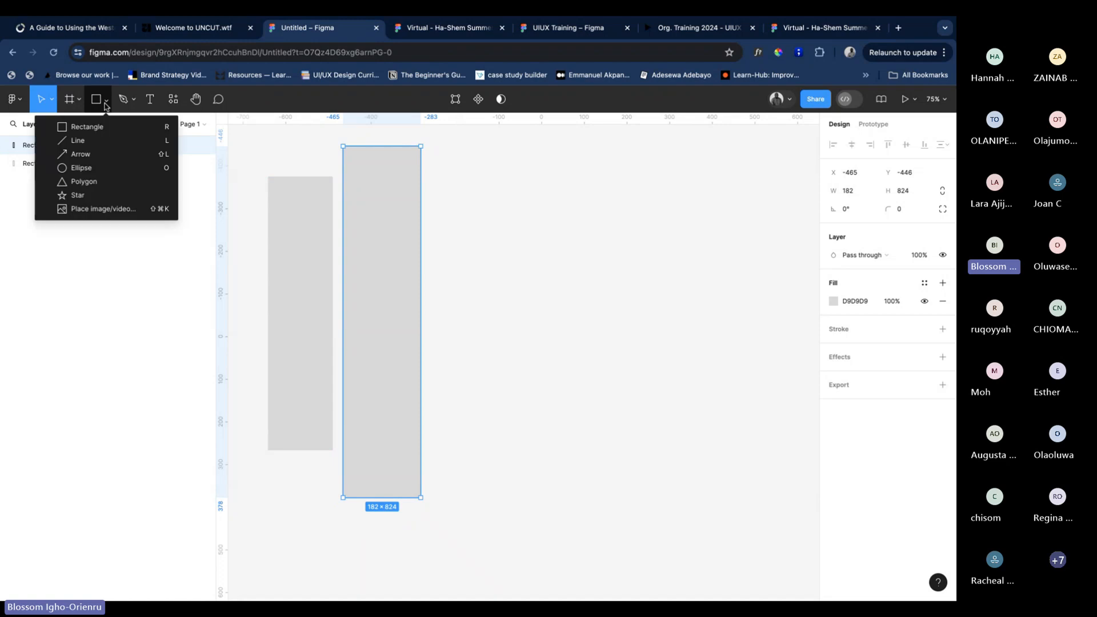
pyautogui.click(118, 143)
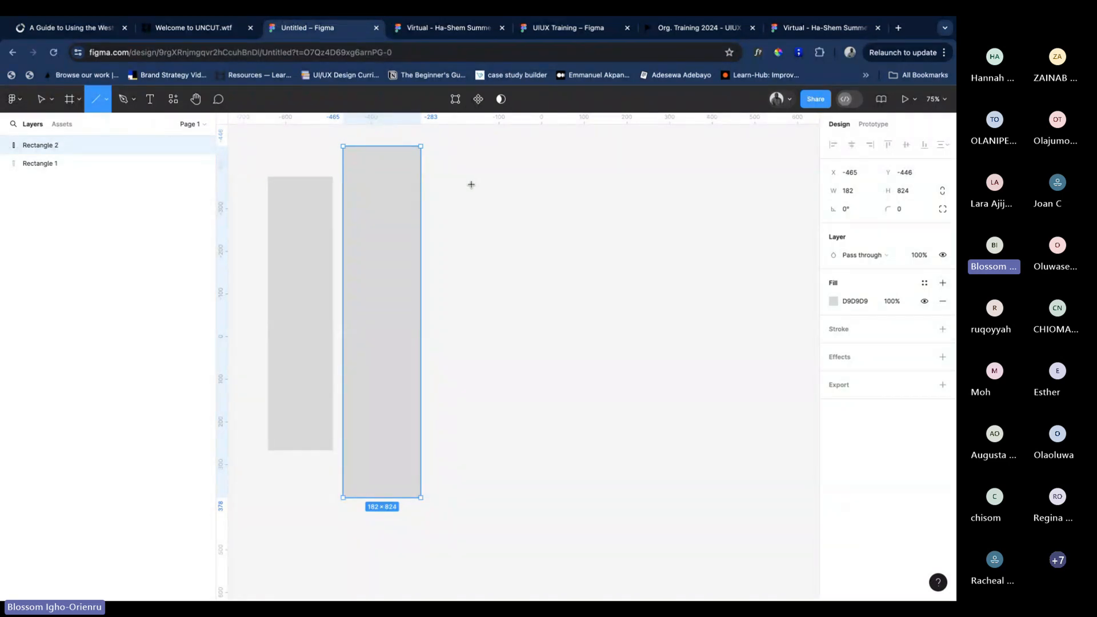
pyautogui.moveTo(472, 184); pyautogui.dragTo(764, 200)
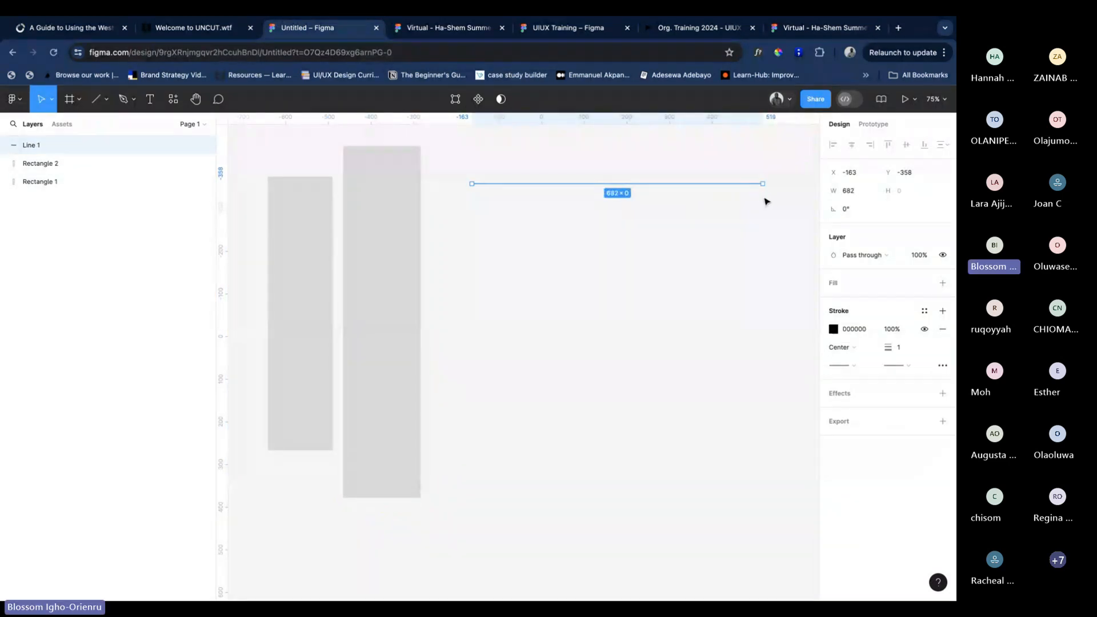
pyautogui.click(673, 233)
pyautogui.moveTo(599, 148); pyautogui.dragTo(690, 272)
pyautogui.press('l')
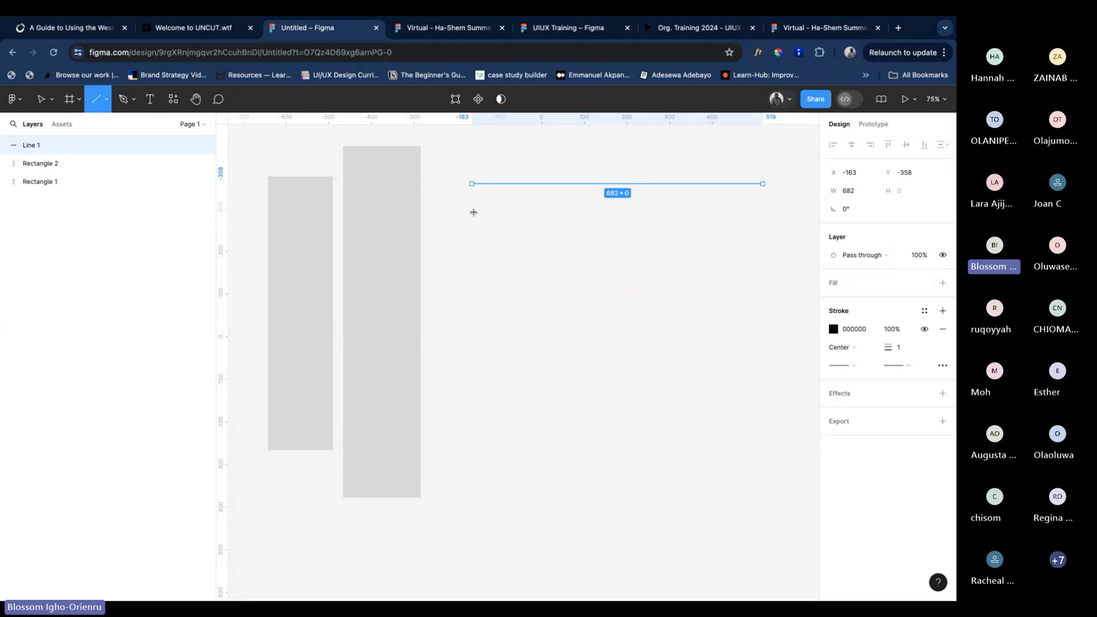
pyautogui.moveTo(472, 215)
pyautogui.mouseDown()
pyautogui.moveTo(775, 215)
pyautogui.moveTo(575, 475)
pyautogui.moveTo(559, 505)
pyautogui.moveTo(558, 578)
pyautogui.moveTo(584, 363)
pyautogui.moveTo(700, 240)
pyautogui.moveTo(780, 223)
pyautogui.moveTo(761, 222)
pyautogui.mouseUp()
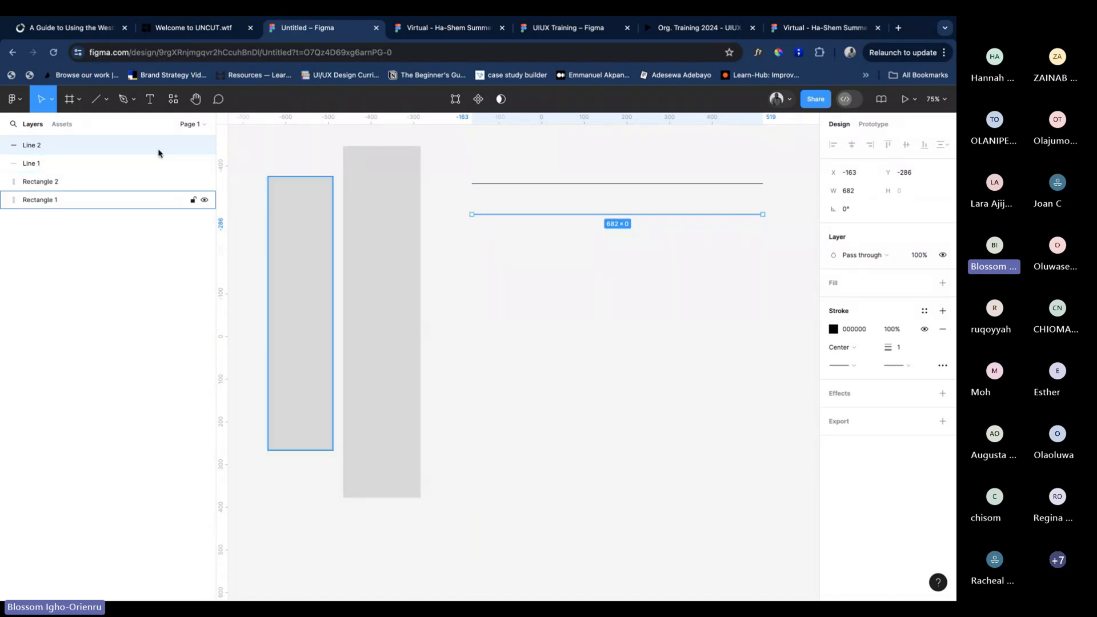
# Draw two circles side by side beneath the lines, about 162 × 162 and 153 × 153
pyautogui.click(108, 100)
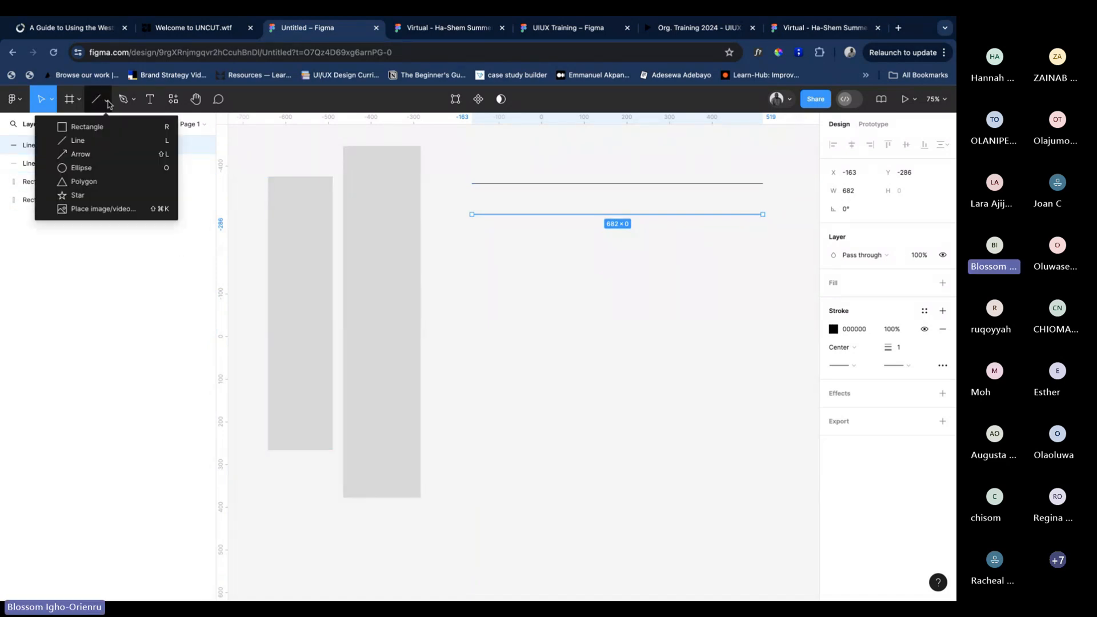
pyautogui.click(112, 167)
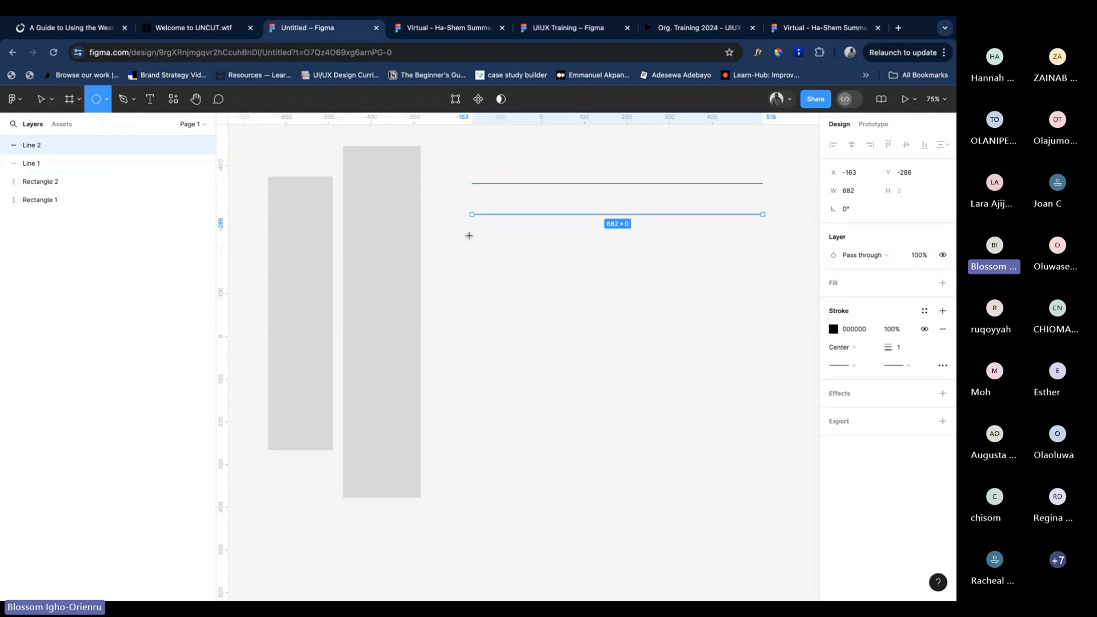
pyautogui.moveTo(471, 245); pyautogui.dragTo(539, 313)
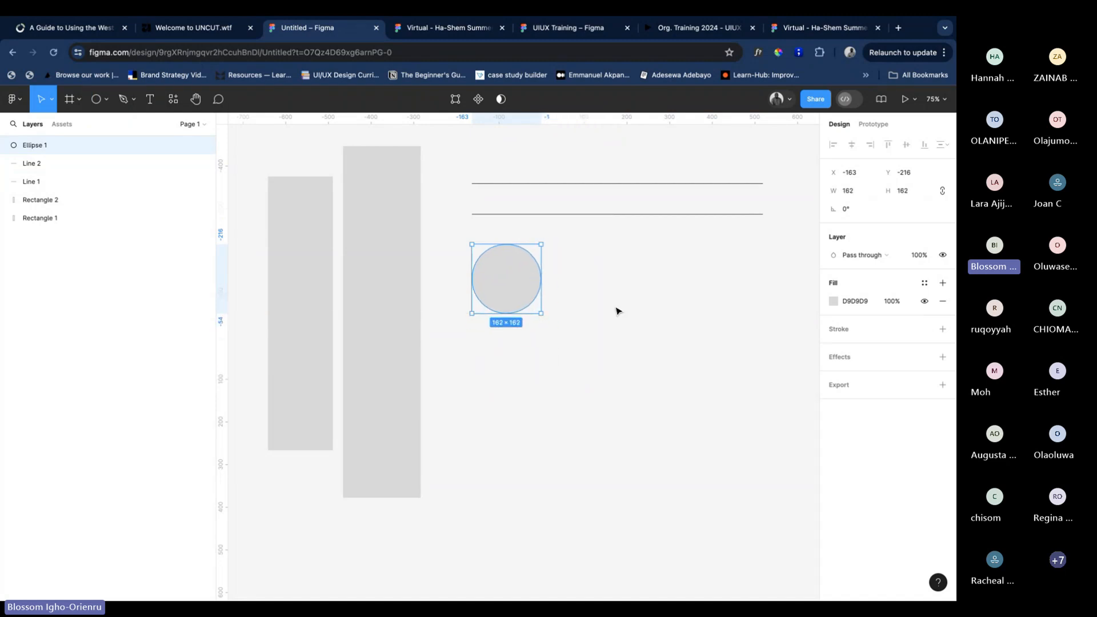
pyautogui.press('o')
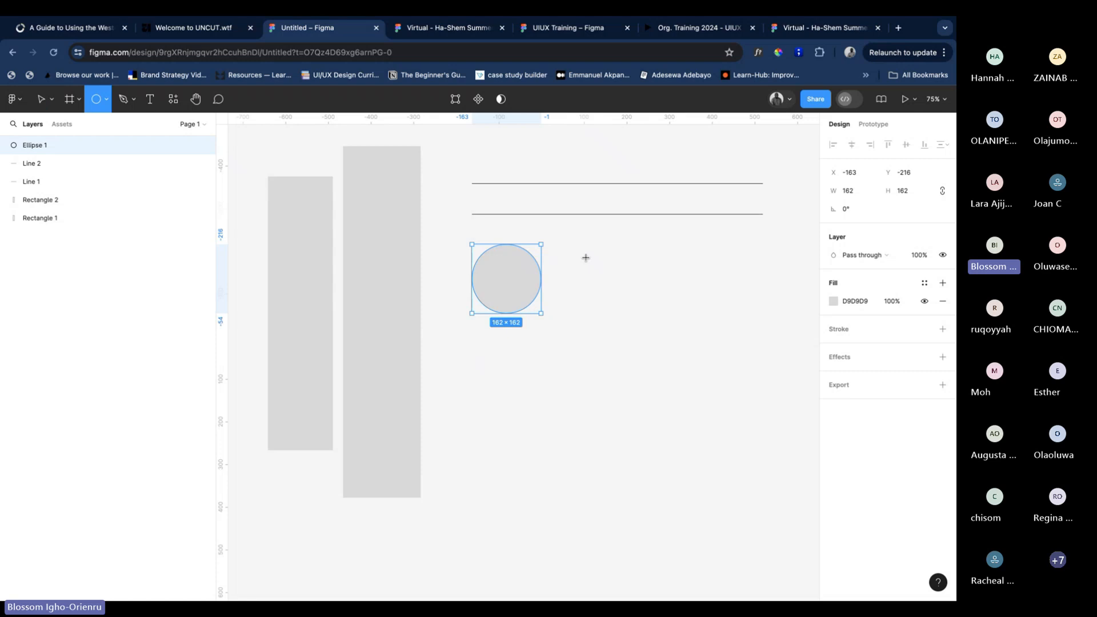
pyautogui.moveTo(586, 257)
pyautogui.mouseDown()
pyautogui.moveTo(651, 322)
pyautogui.moveTo(578, 284)
pyautogui.moveTo(593, 288)
pyautogui.mouseUp()
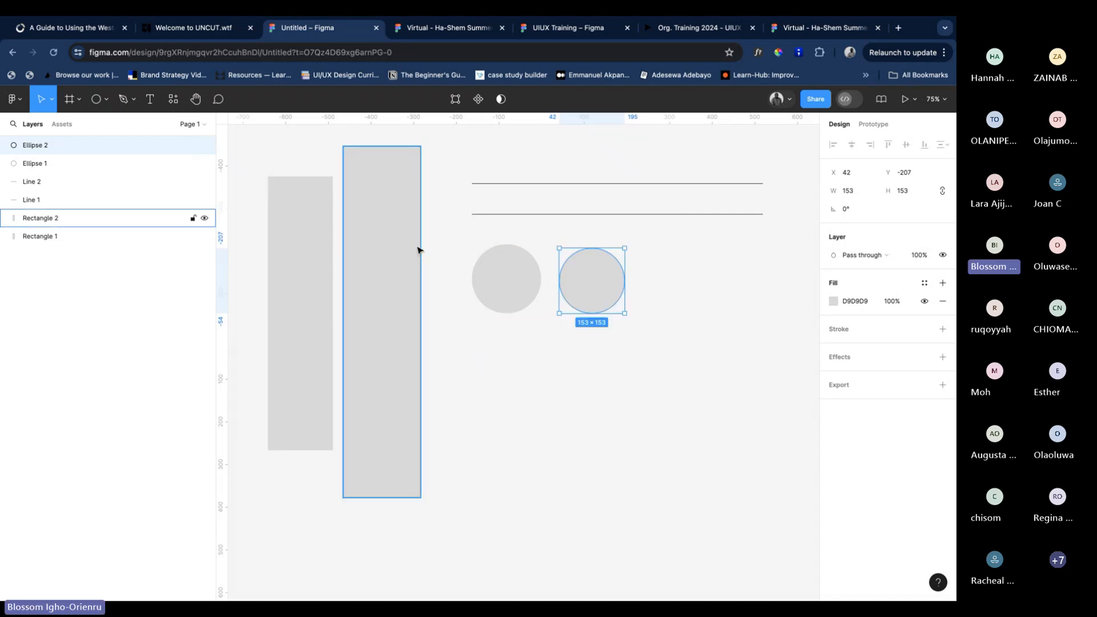
# Review the frame preset categories and add an iPhone 14 & 15 Pro phone frame, 393 × 852
pyautogui.click(107, 100)
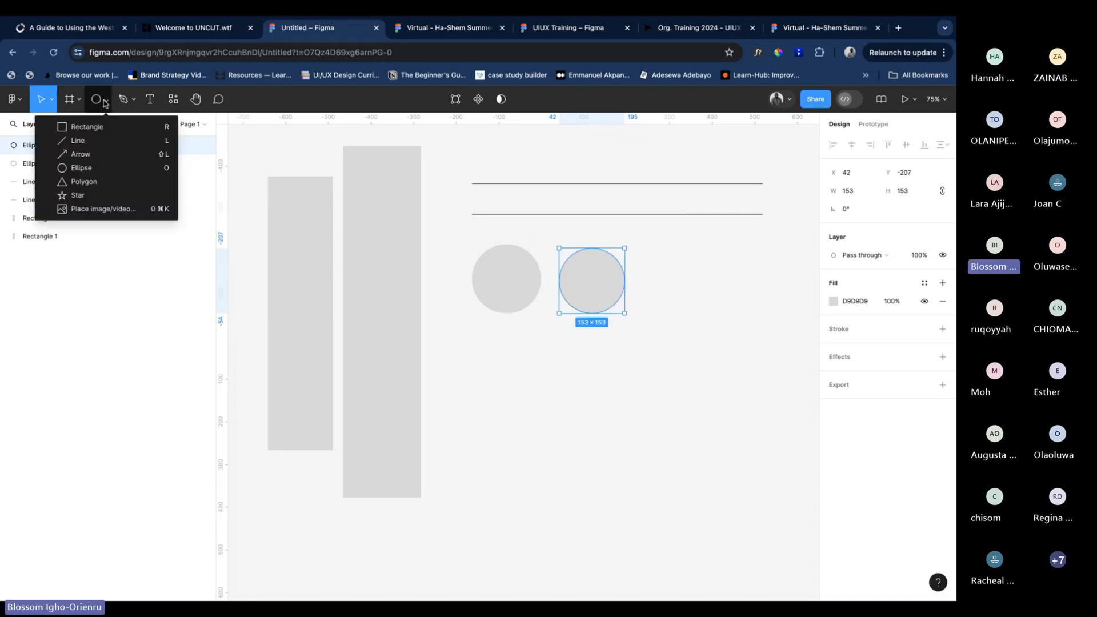
pyautogui.click(103, 127)
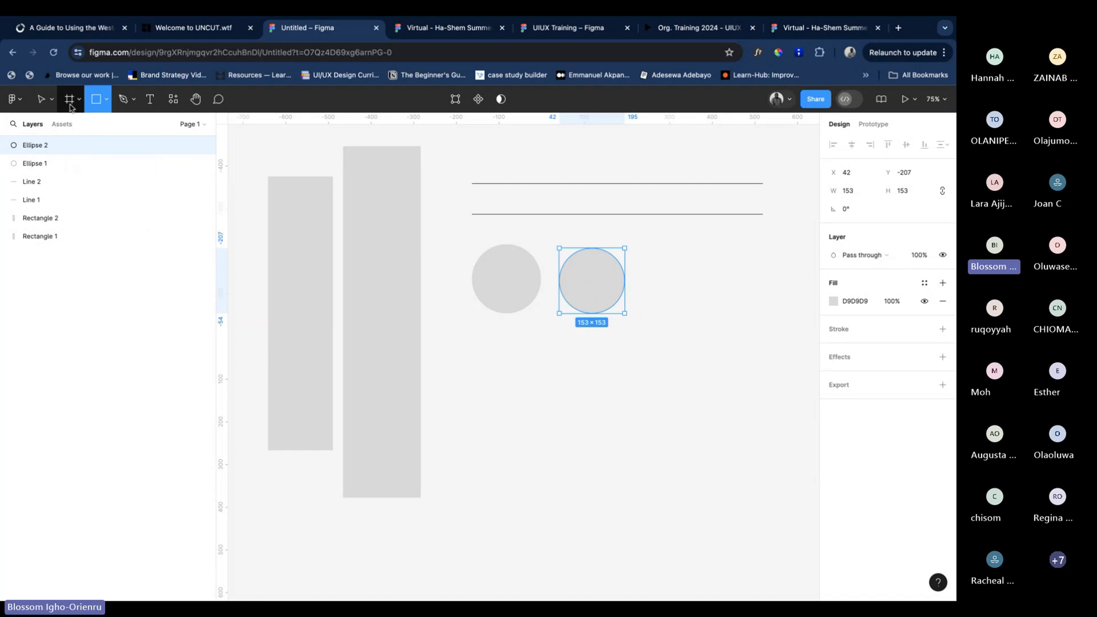
pyautogui.click(74, 103)
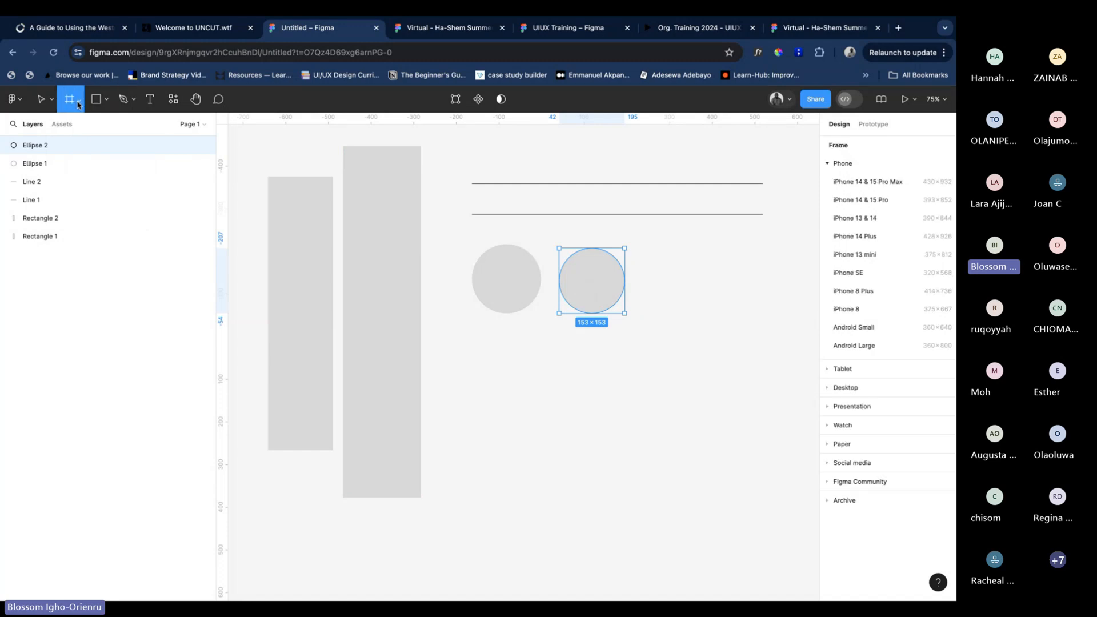
pyautogui.click(77, 104)
pyautogui.click(79, 128)
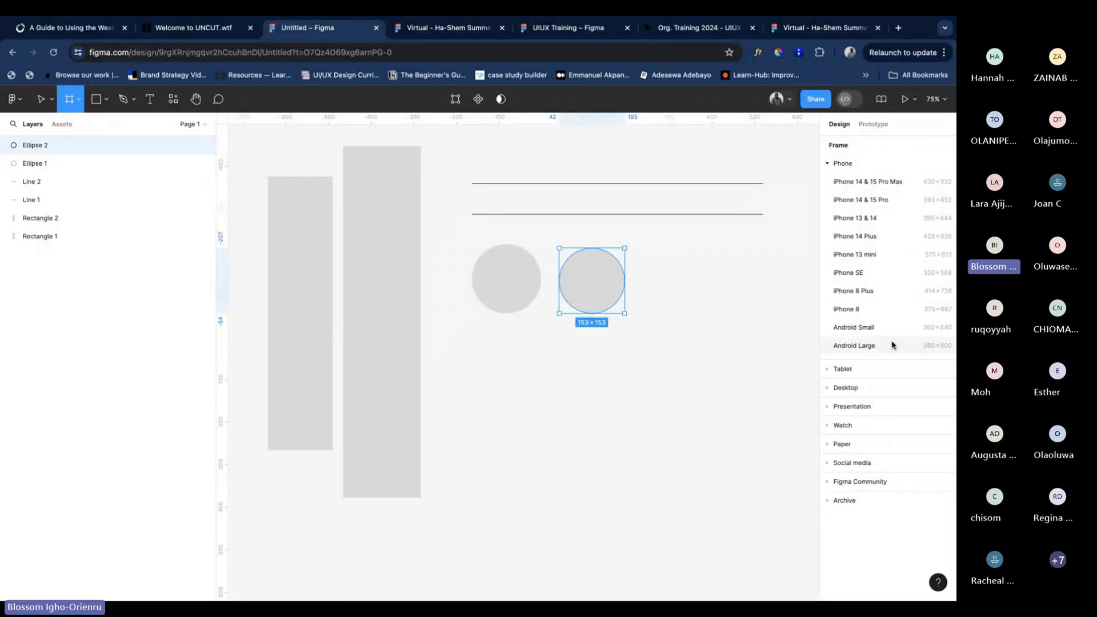
pyautogui.click(828, 164)
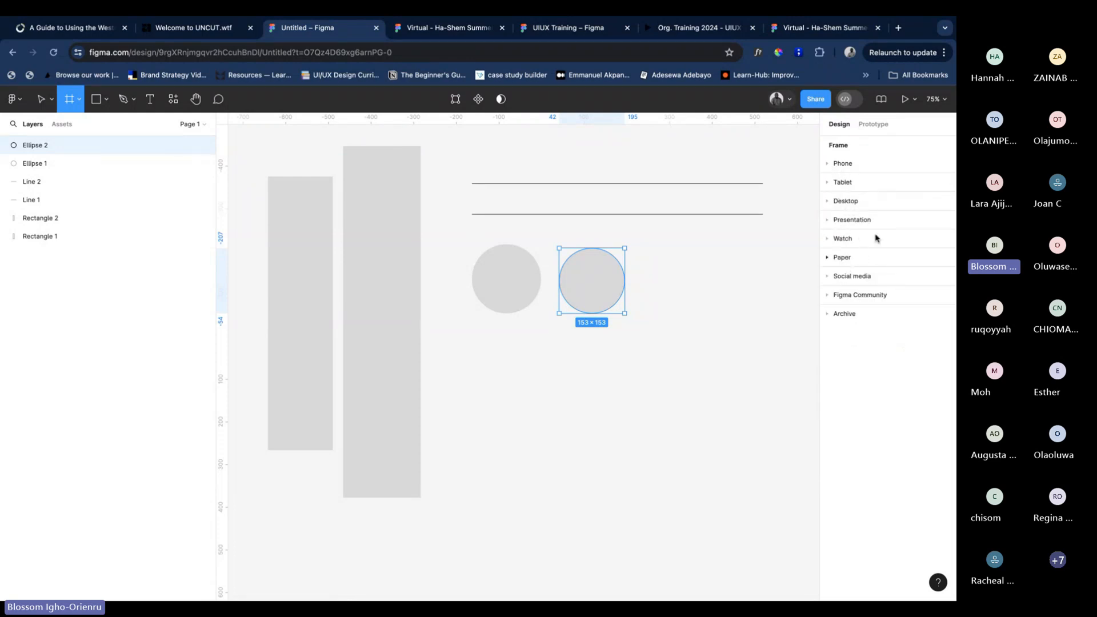
pyautogui.click(828, 165)
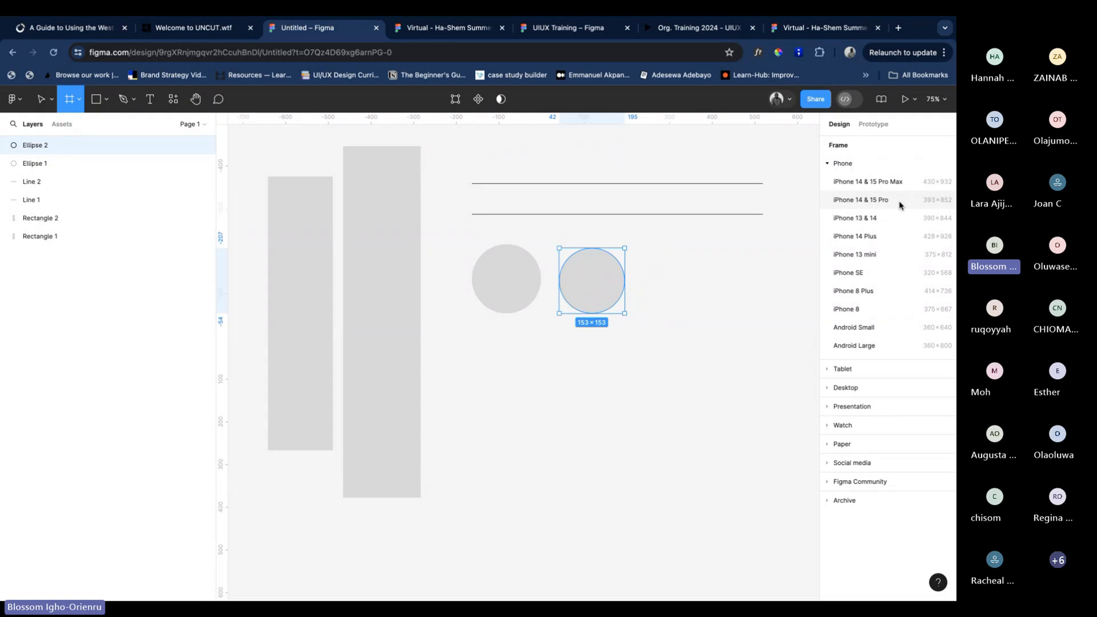
pyautogui.click(899, 204)
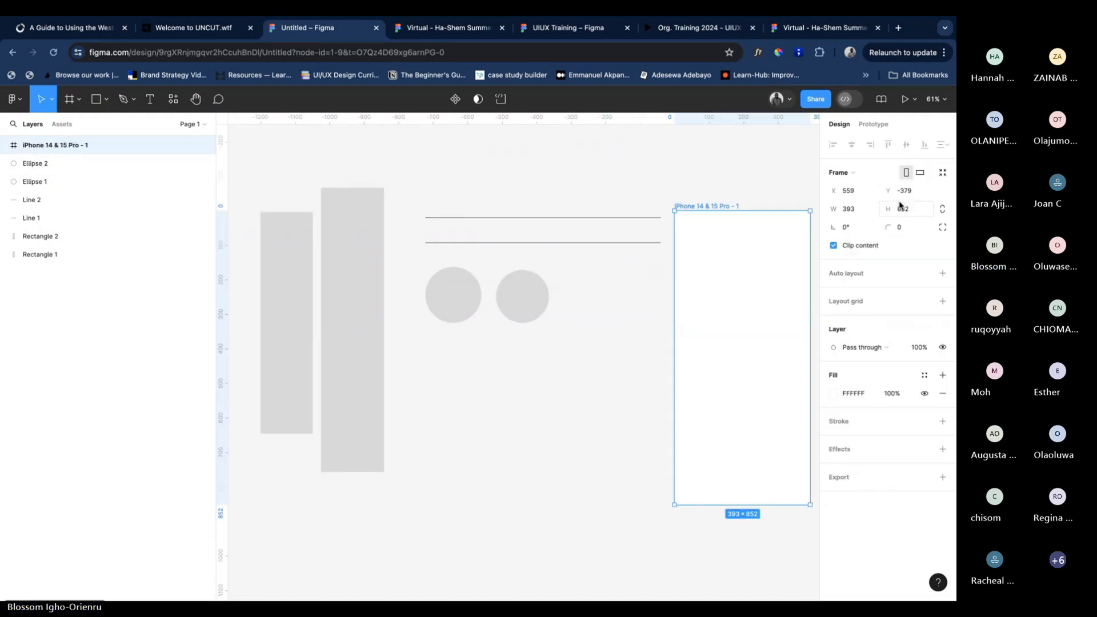
# Add a Desktop frame, 1440 × 1024, from the desktop presets
pyautogui.hscroll(3, 729, 232)
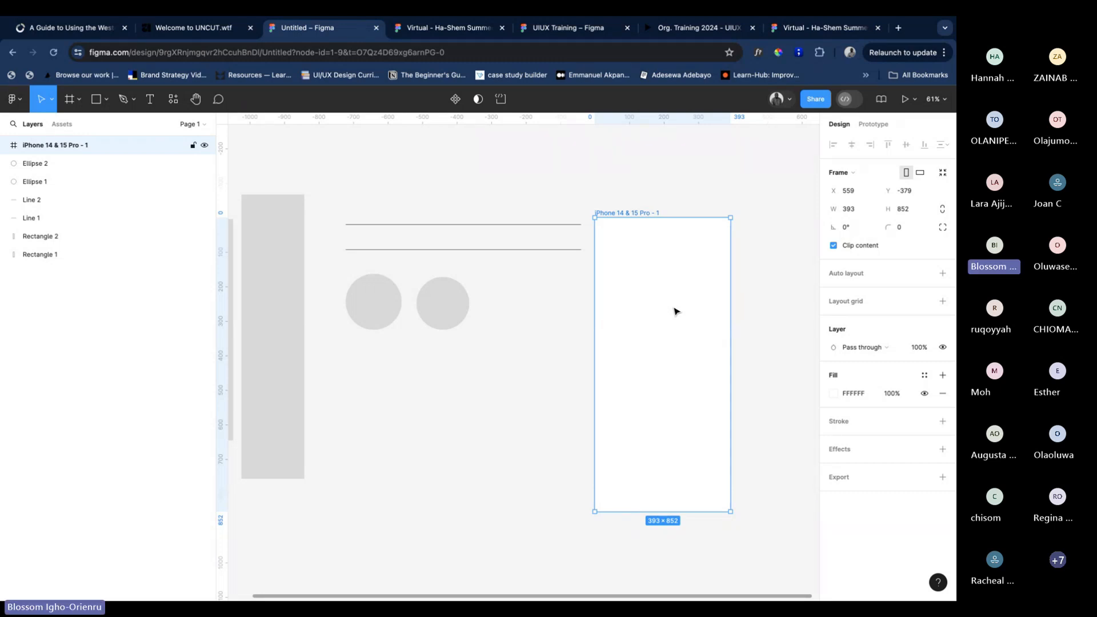
pyautogui.press('f')
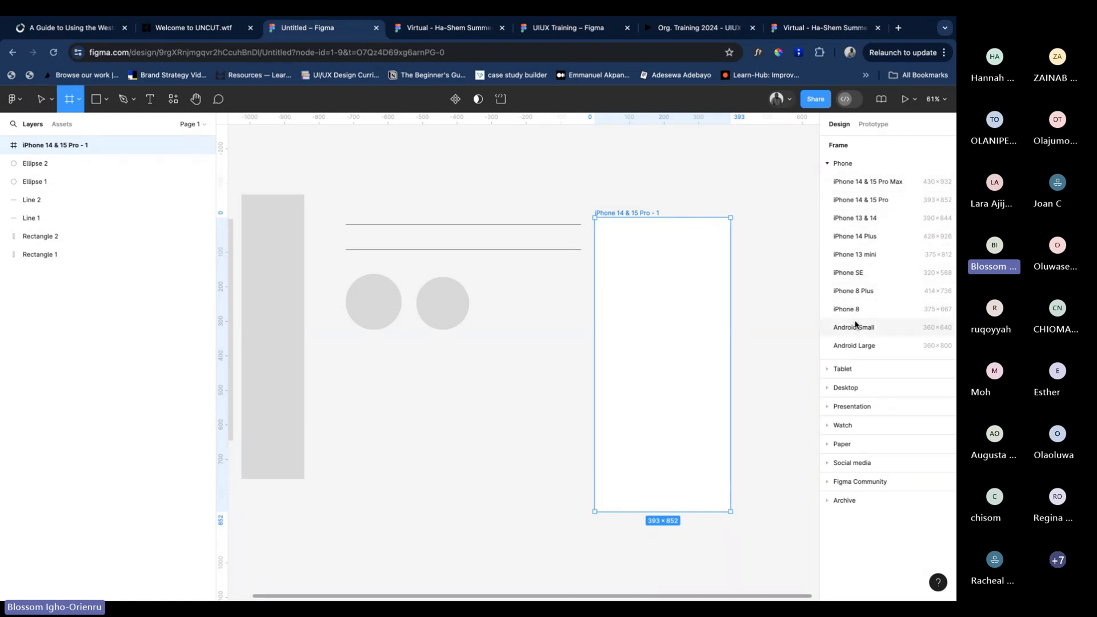
pyautogui.click(840, 388)
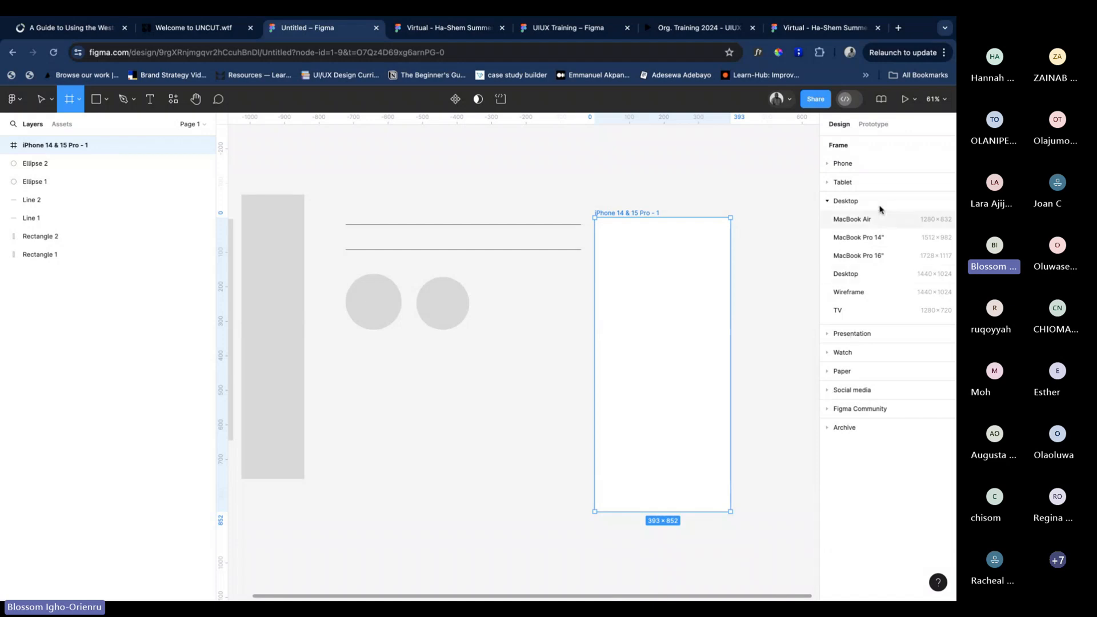
pyautogui.click(867, 274)
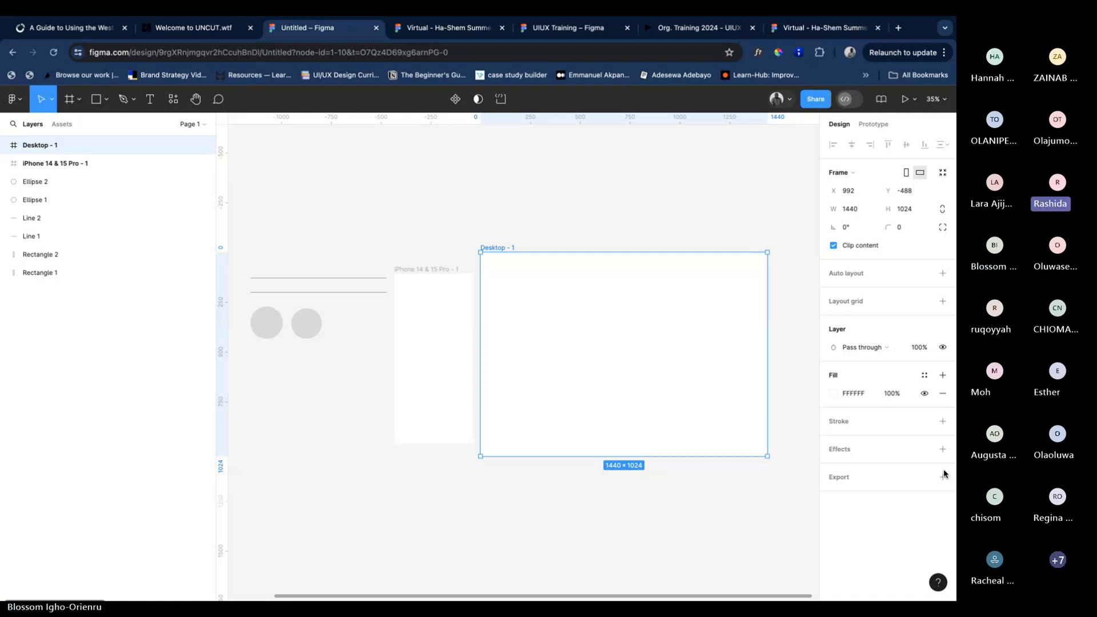
# Try widening the iPhone 14 & 15 Pro frame to about 796, and restore its width to 393
pyautogui.press('super+Tab')
pyautogui.hscroll(-3, 512, 213)
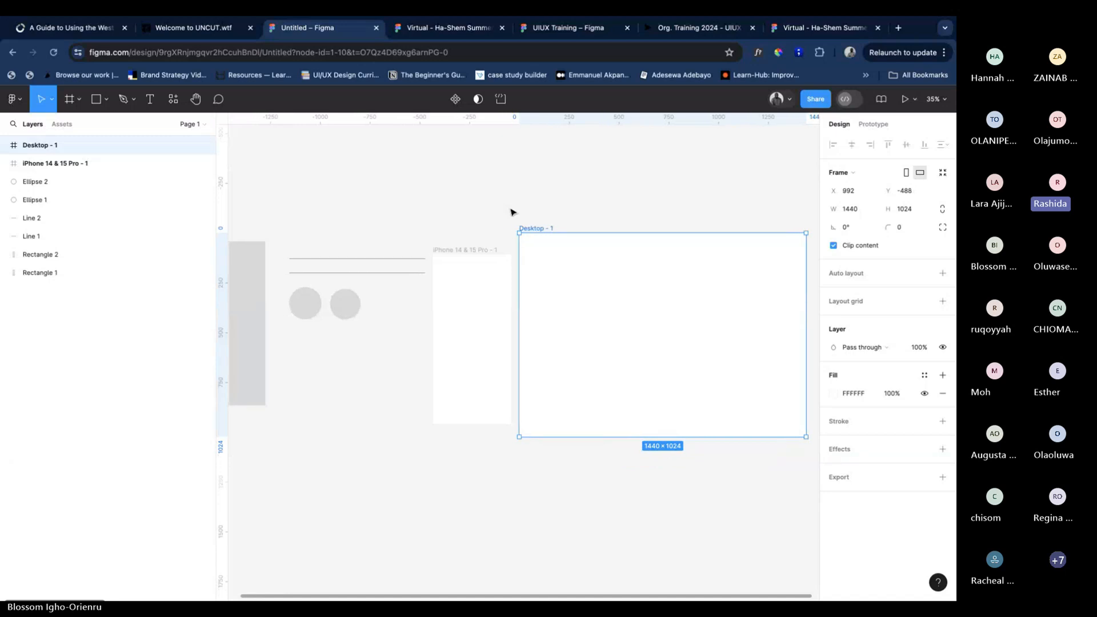
pyautogui.click(479, 251)
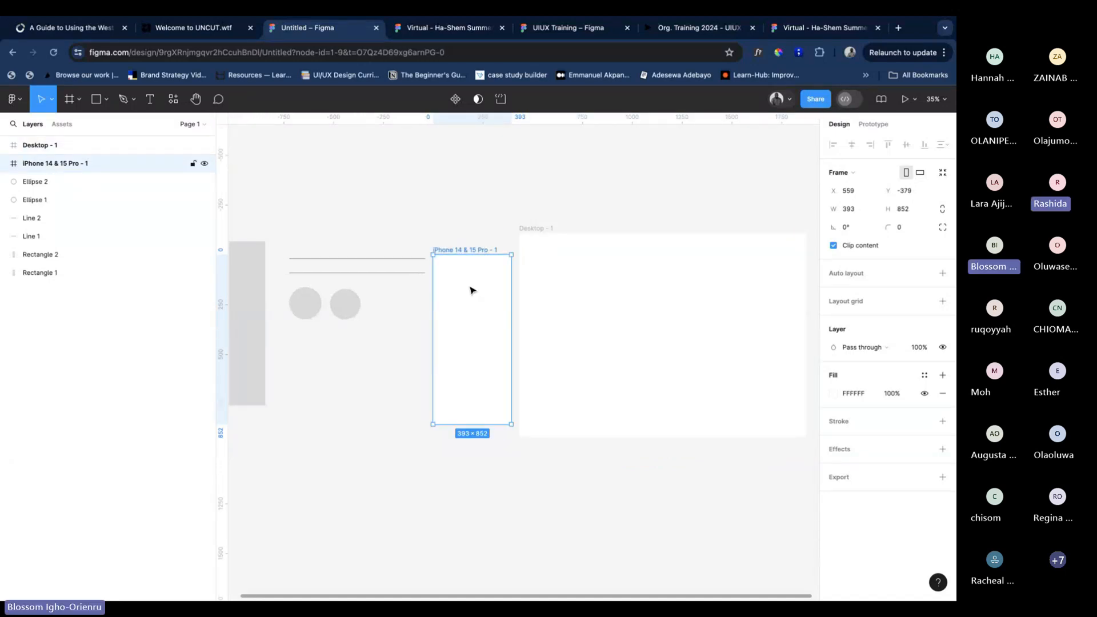
pyautogui.scroll(5, 470, 290)
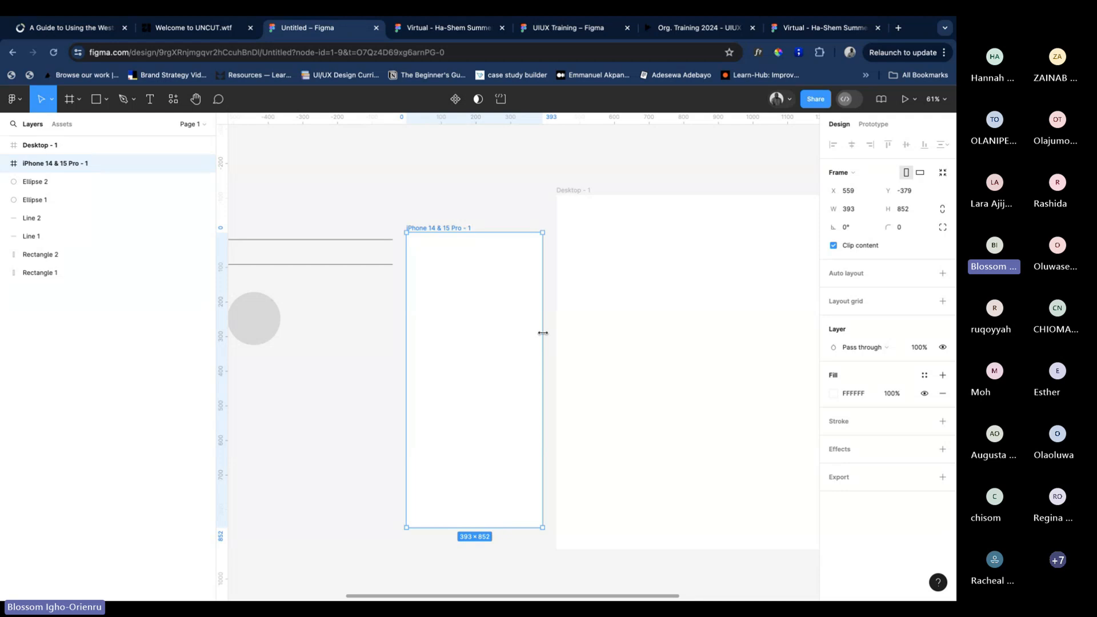
pyautogui.moveTo(542, 333); pyautogui.dragTo(682, 325)
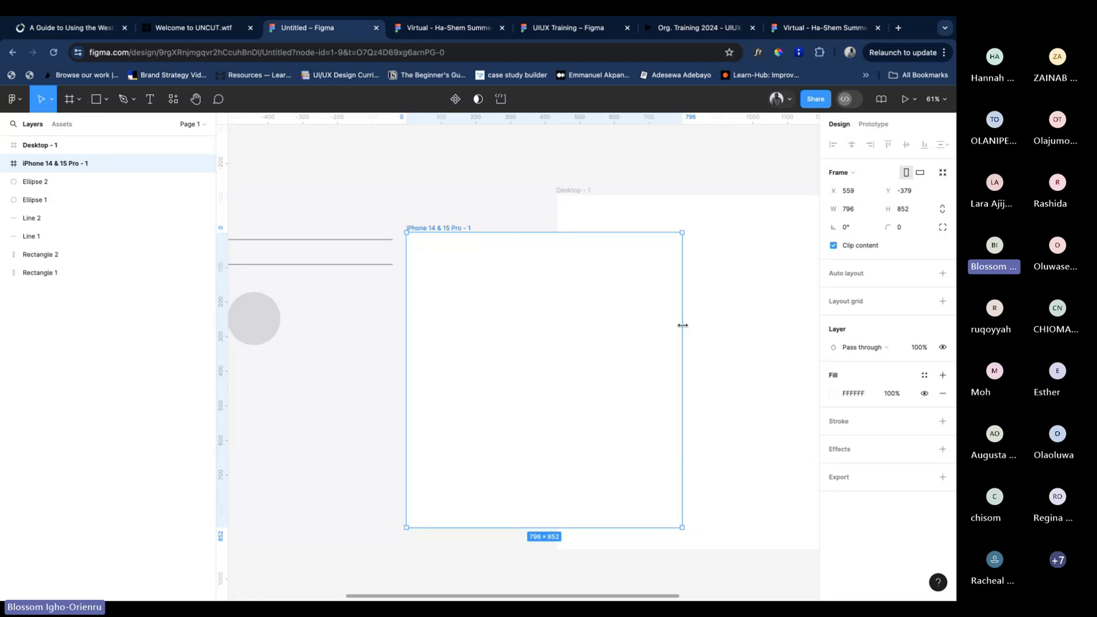
pyautogui.moveTo(683, 325); pyautogui.dragTo(543, 325)
pyautogui.scroll(-3, 686, 330)
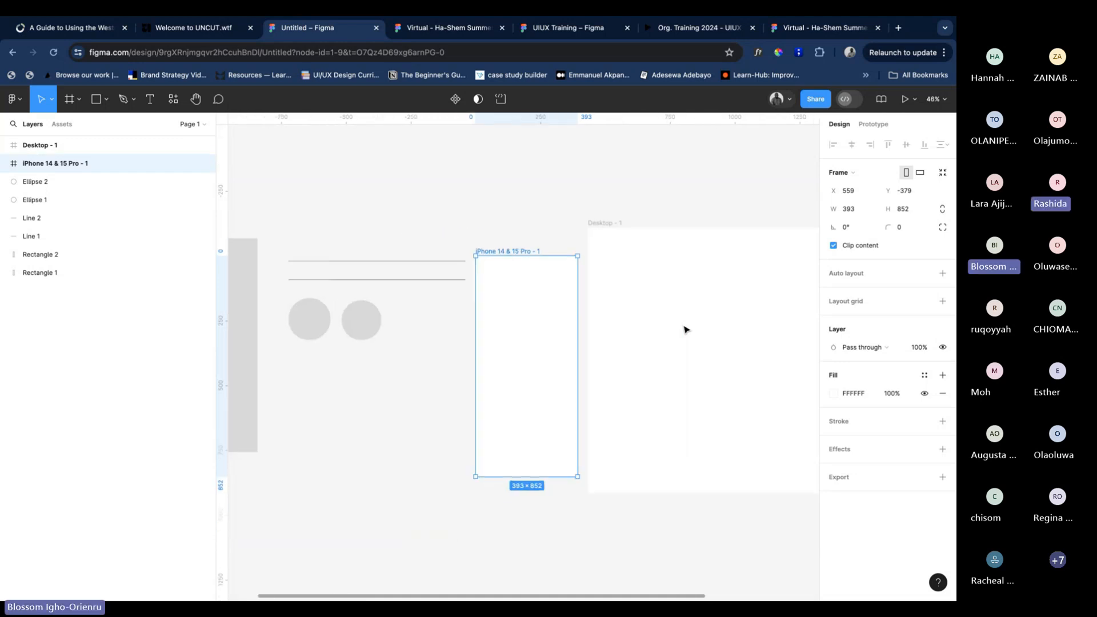
# Try extending the iPhone 14 & 15 Pro frame downward to about 1666 high, and undo the change
pyautogui.scroll(-3, 677, 328)
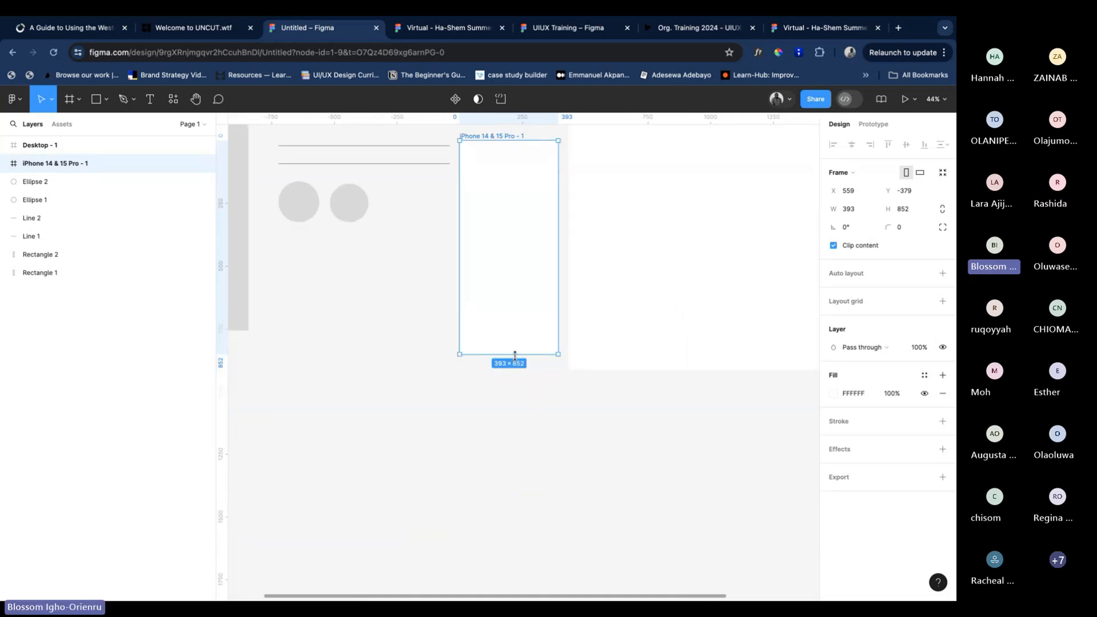
pyautogui.moveTo(515, 355); pyautogui.dragTo(534, 558)
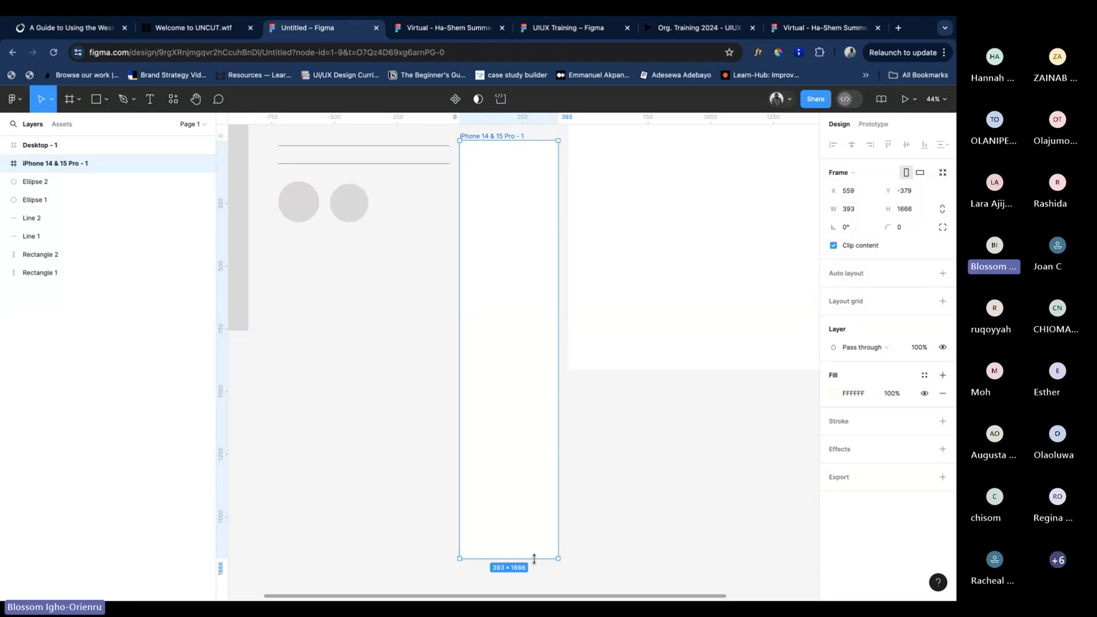
pyautogui.hotkey('ctrl', 'z')
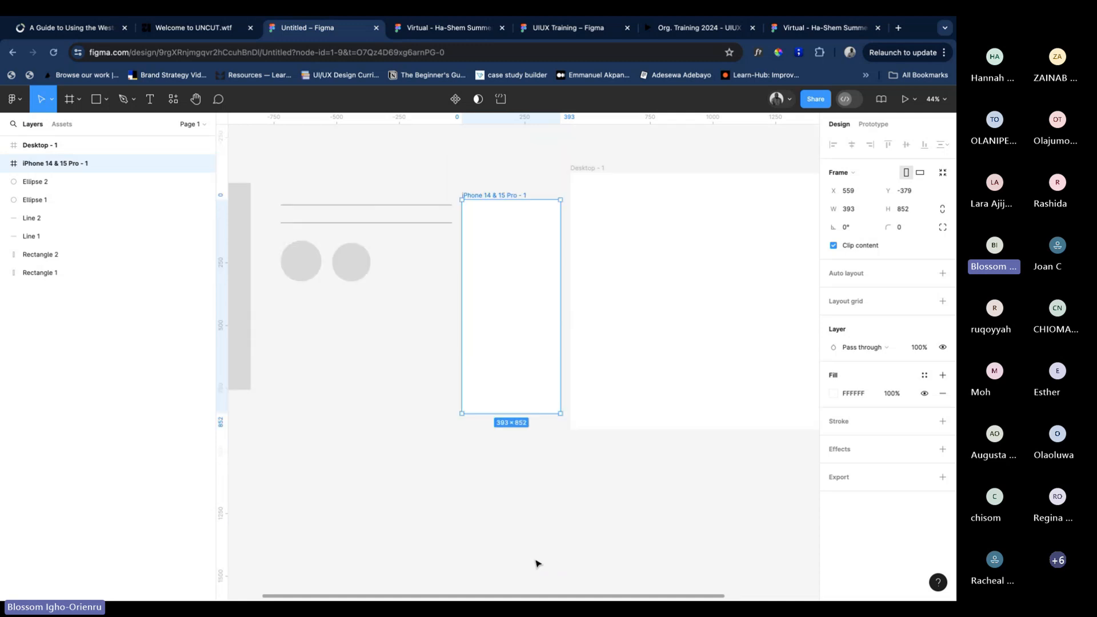
# Extend the iPhone 14 & 15 Pro frame downward to about 1253 high, keeping its 393 width
pyautogui.scroll(5, 551, 280)
pyautogui.scroll(-2, 551, 280)
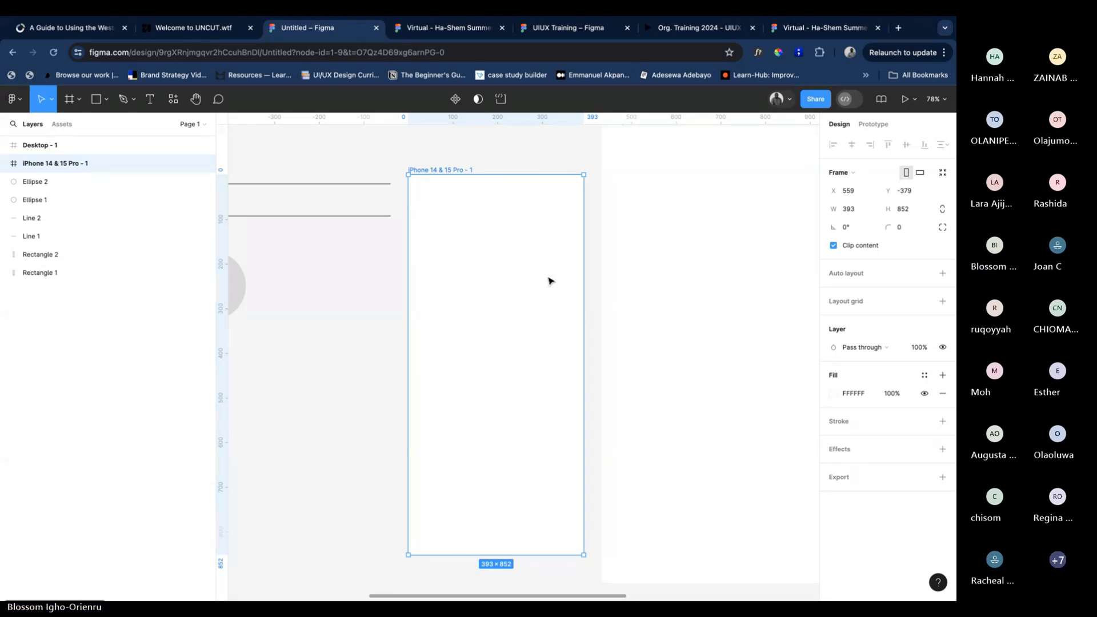
pyautogui.scroll(-3, 549, 281)
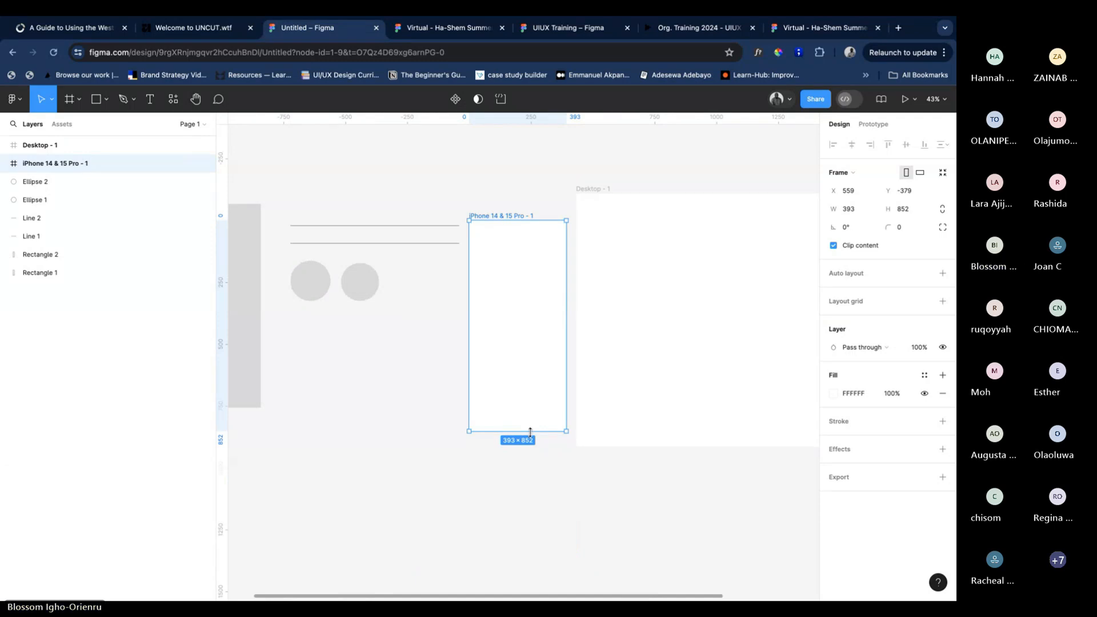
pyautogui.moveTo(532, 432); pyautogui.dragTo(537, 529)
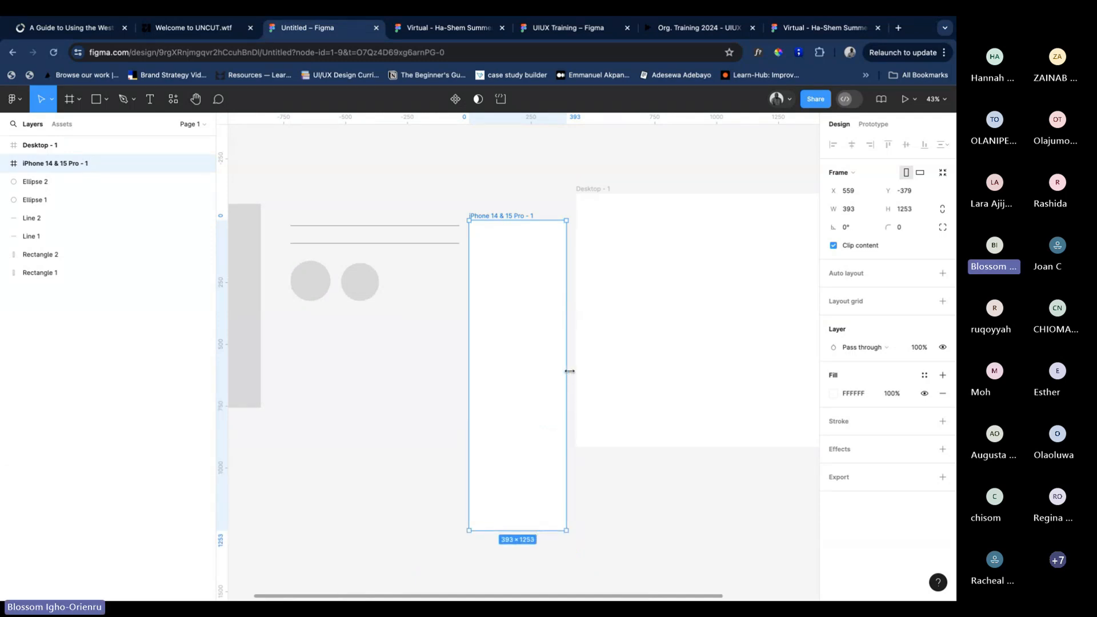
# Try widening the iPhone 14 & 15 Pro frame, and undo both that change and the frame's last downward extension
pyautogui.moveTo(570, 371); pyautogui.dragTo(738, 370)
pyautogui.hotkey('ctrl', 'z')
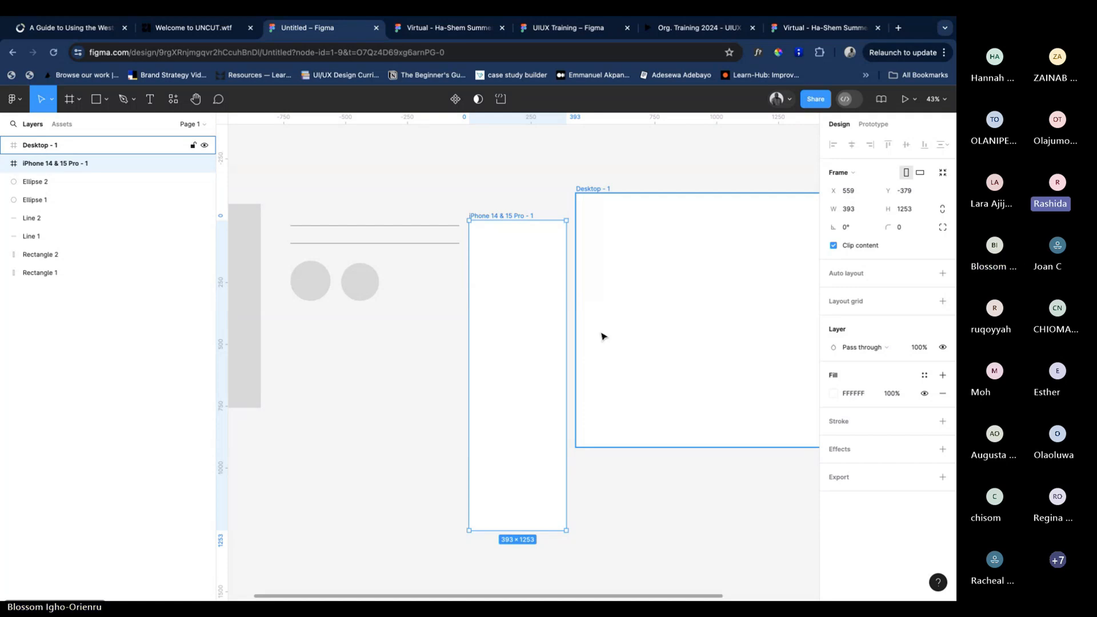
pyautogui.scroll(2, 453, 328)
pyautogui.scroll(2, 452, 330)
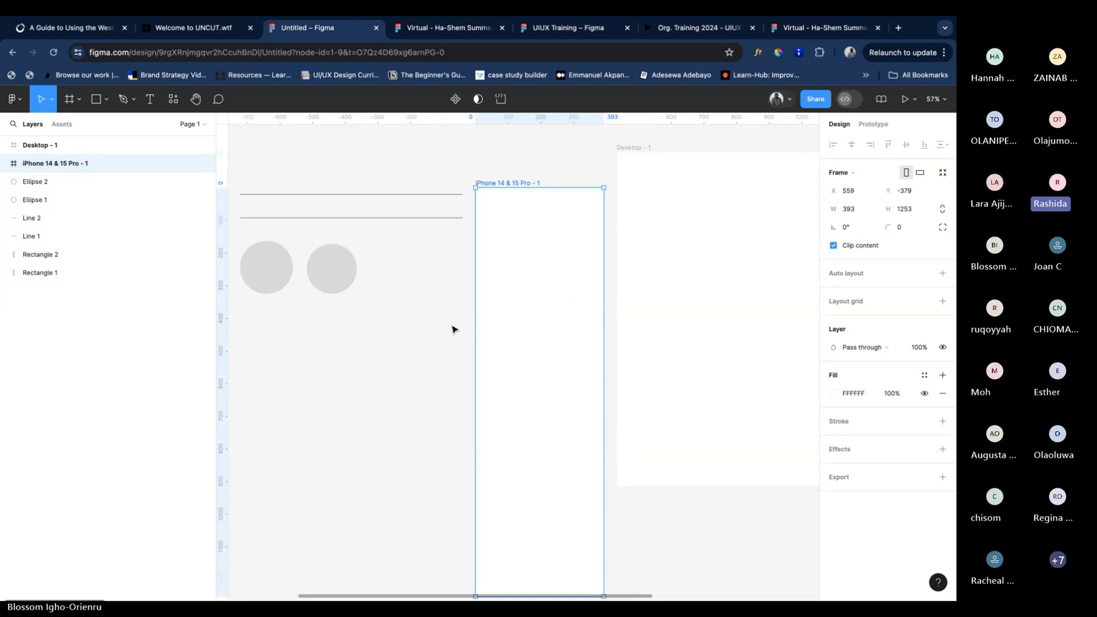
pyautogui.press('super+z')
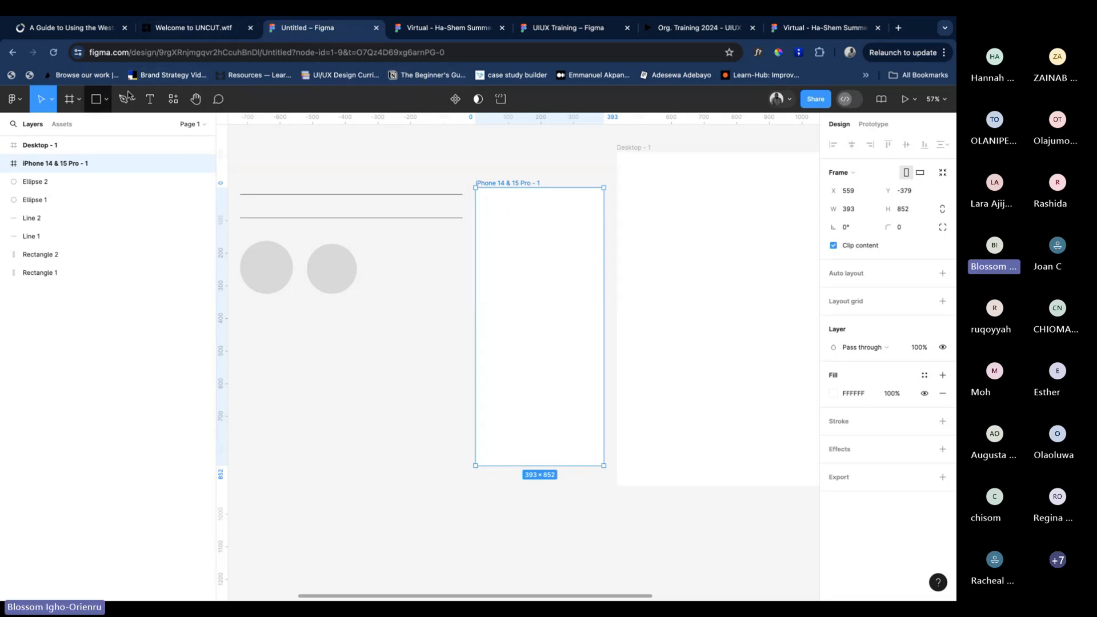
# Return from the Virtual - Ha-Shem Summer Kids Bootcamp file to the file browser and switch to the other signed-in account
pyautogui.click(691, 32)
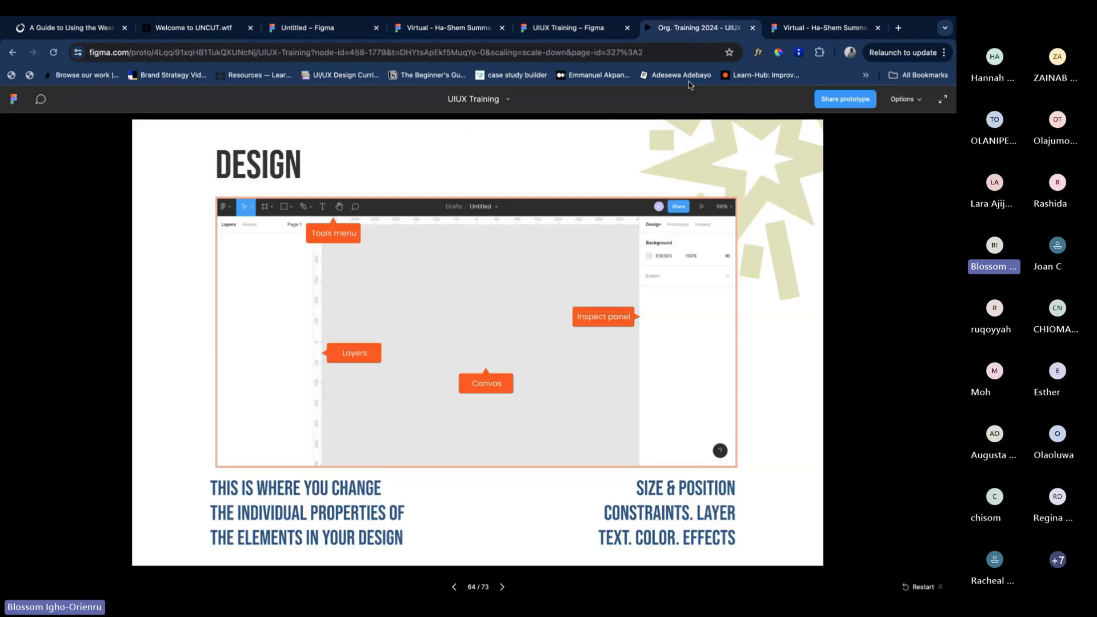
pyautogui.click(273, 31)
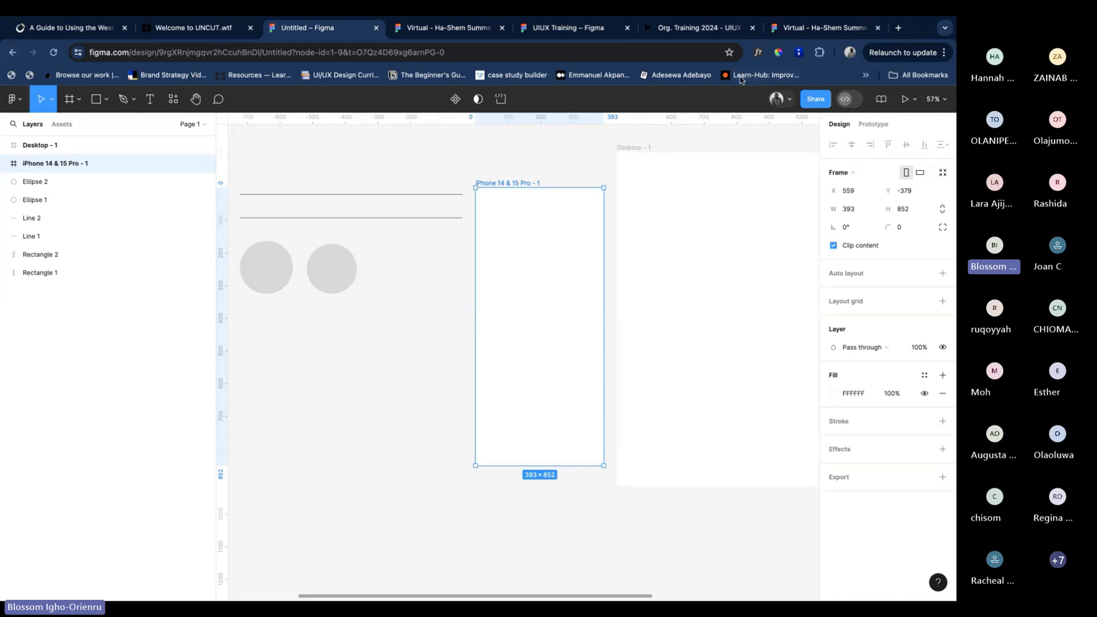
pyautogui.click(823, 28)
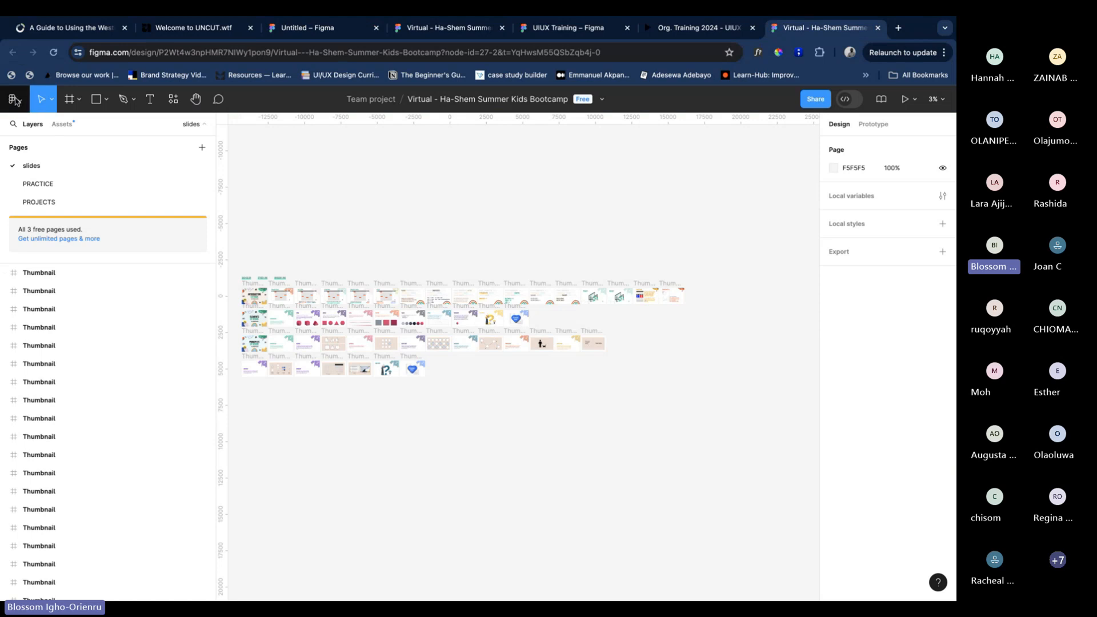
pyautogui.click(15, 100)
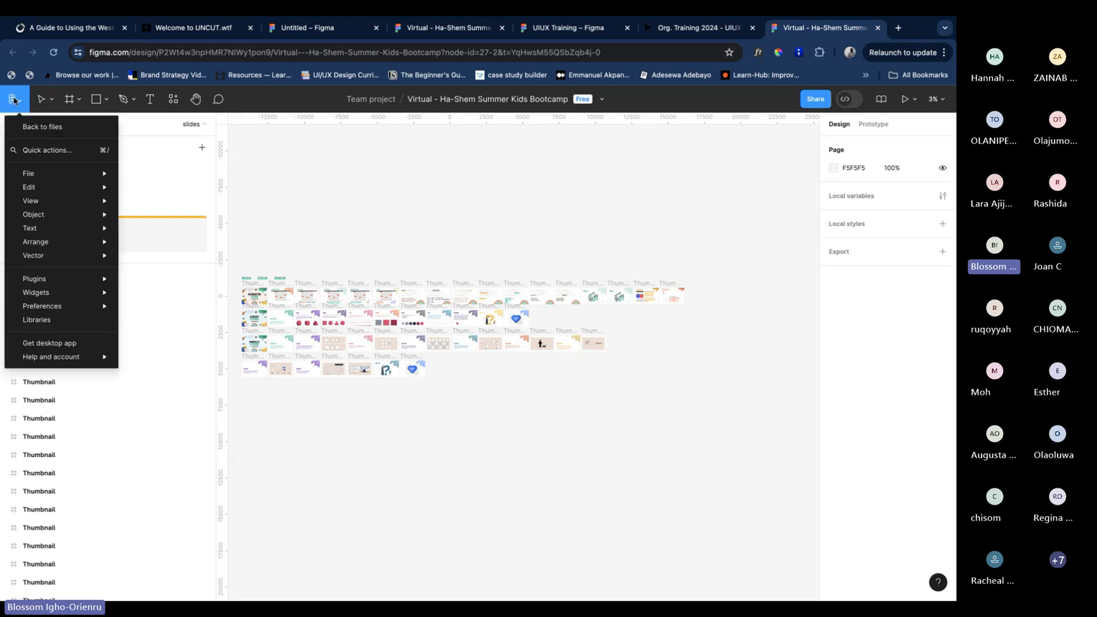
pyautogui.click(45, 131)
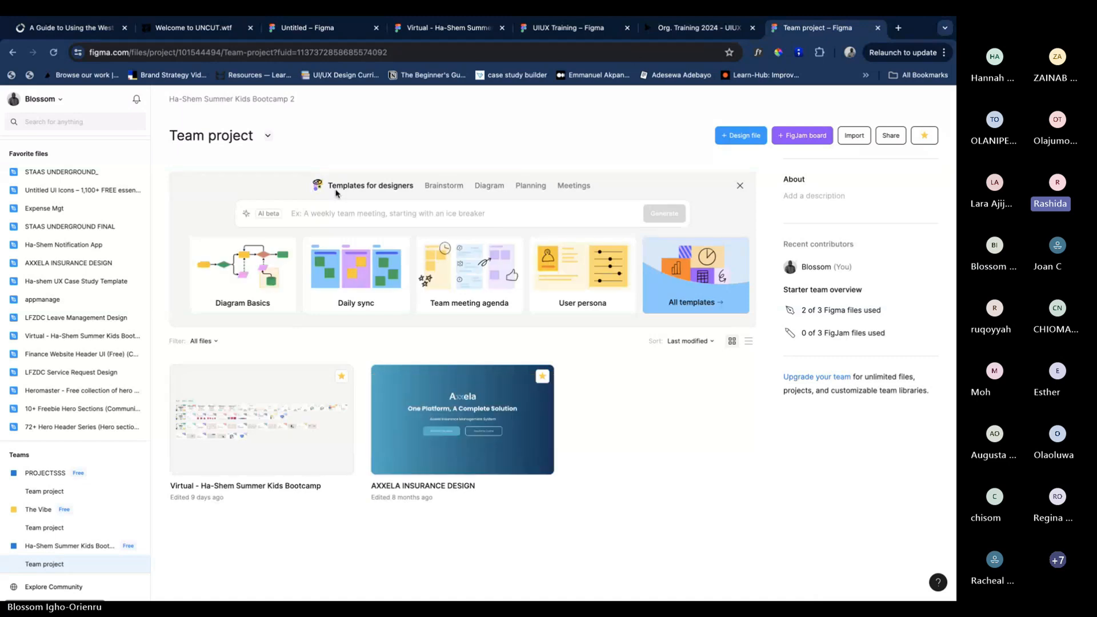
pyautogui.click(51, 97)
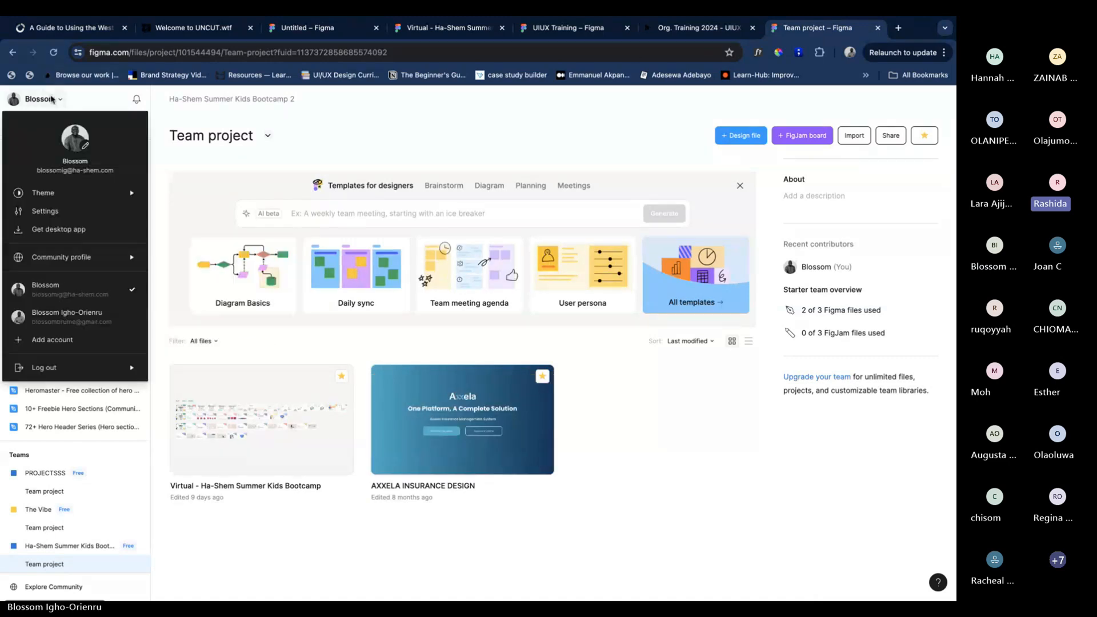
pyautogui.click(67, 316)
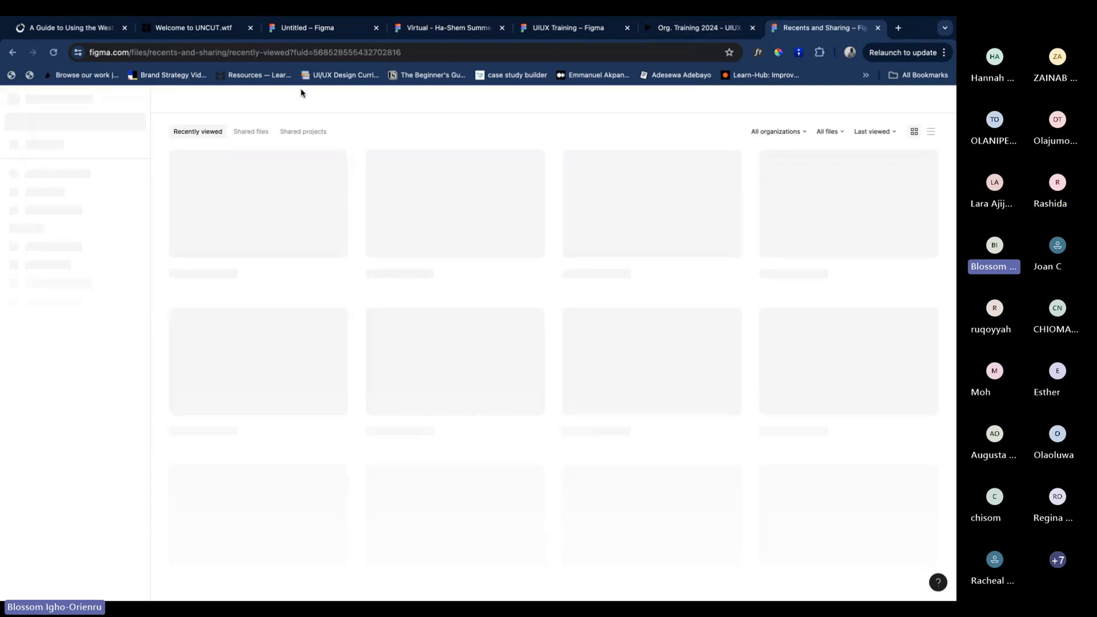
# In the Untitled file, move the iPhone 14 & 15 Pro frame up level with the Desktop frame's top, at about X 549, Y -488
pyautogui.click(283, 29)
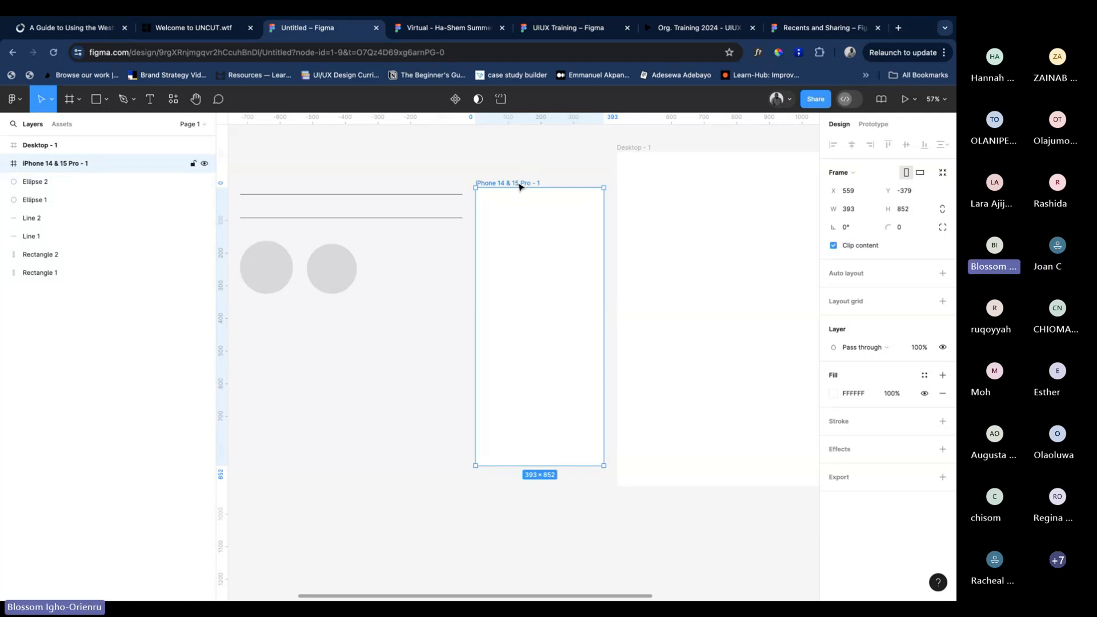
pyautogui.moveTo(521, 186); pyautogui.dragTo(515, 149)
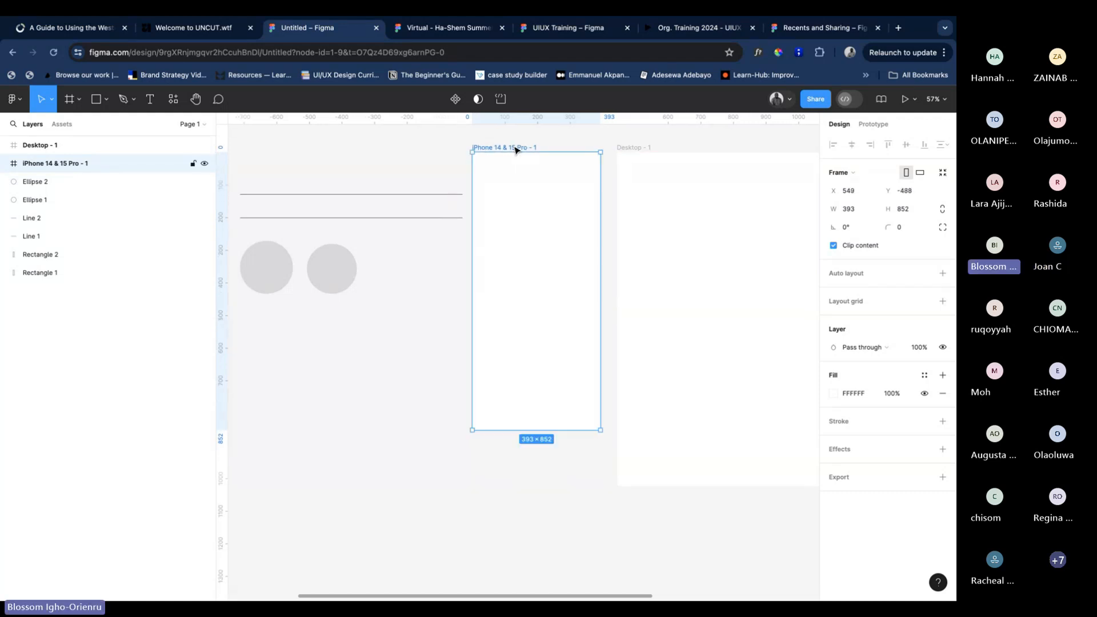
pyautogui.hscroll(10, 515, 150)
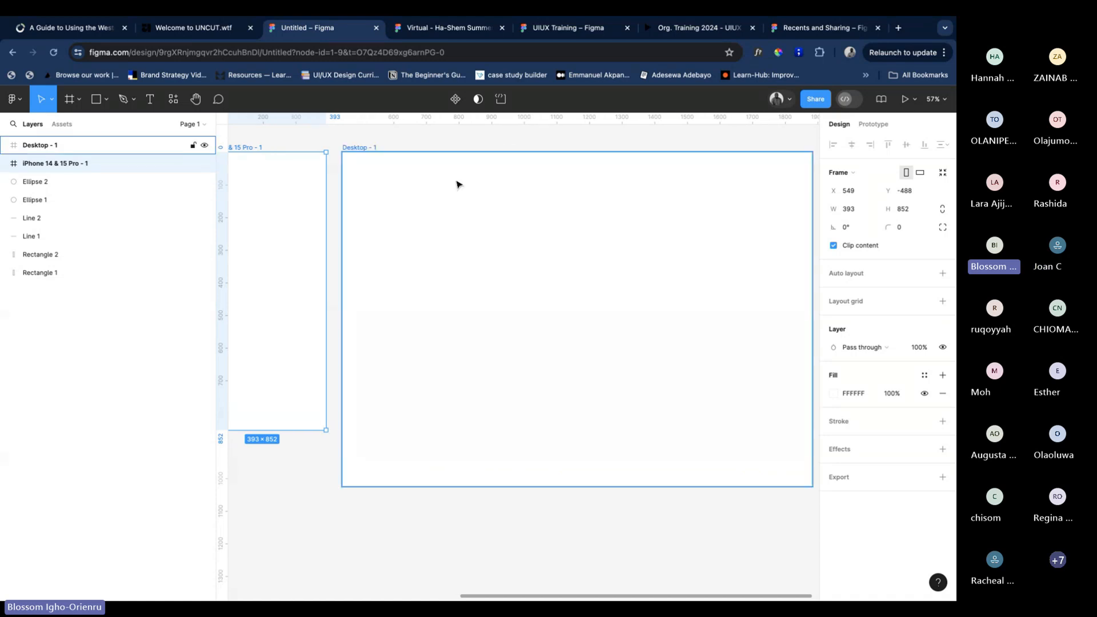
pyautogui.click(457, 184)
pyautogui.hscroll(6, 451, 192)
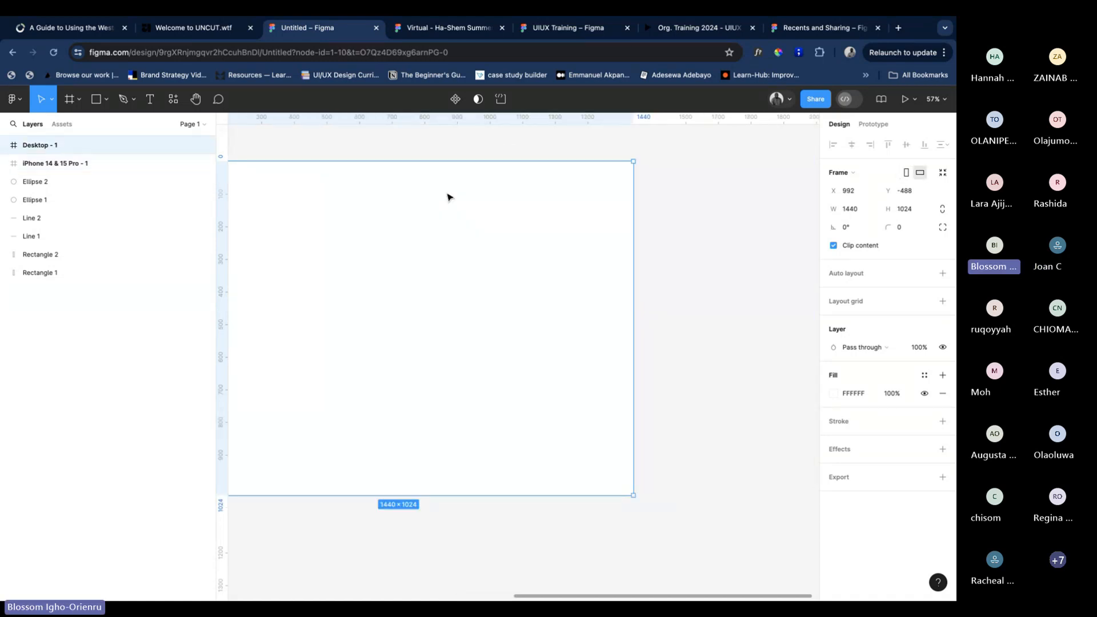
pyautogui.hscroll(3, 691, 164)
pyautogui.press('f')
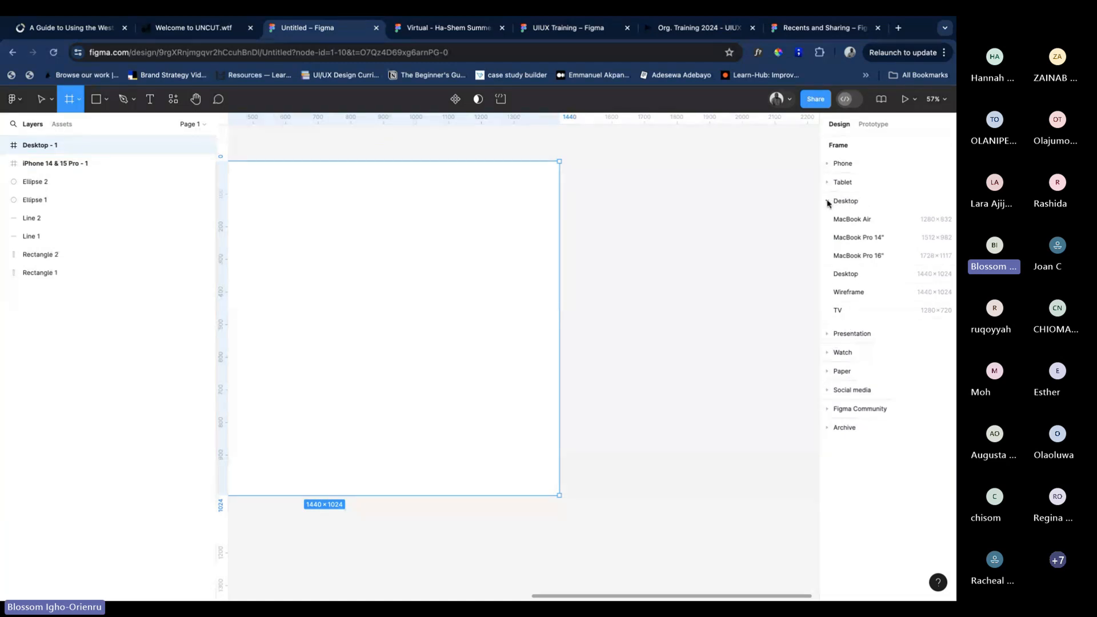
pyautogui.hscroll(-4, 785, 313)
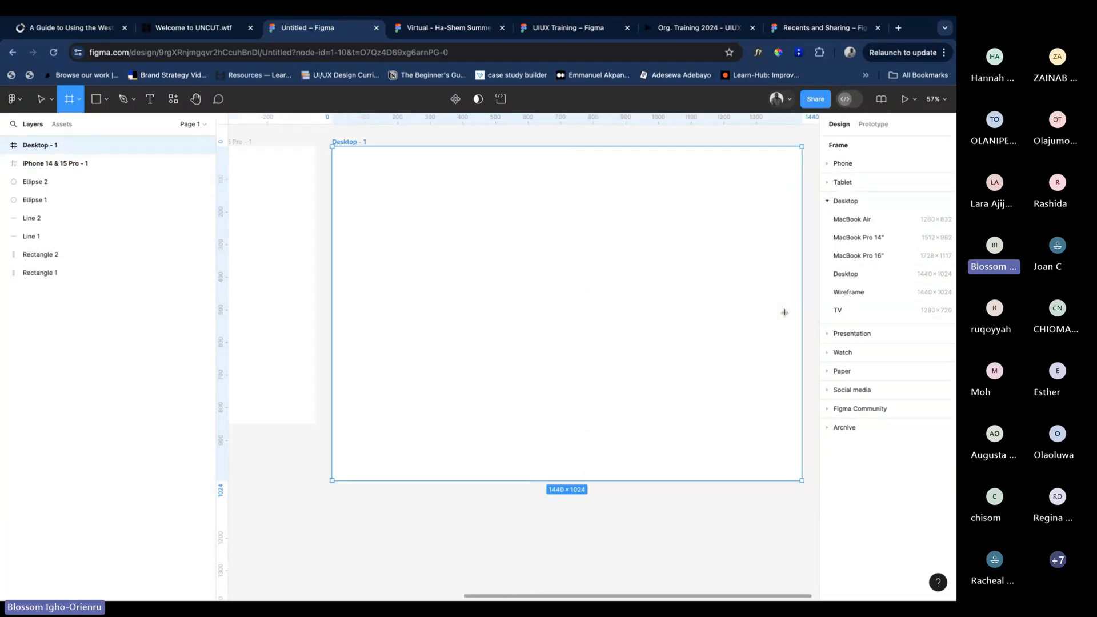
pyautogui.hscroll(-5, 785, 313)
pyautogui.press('v')
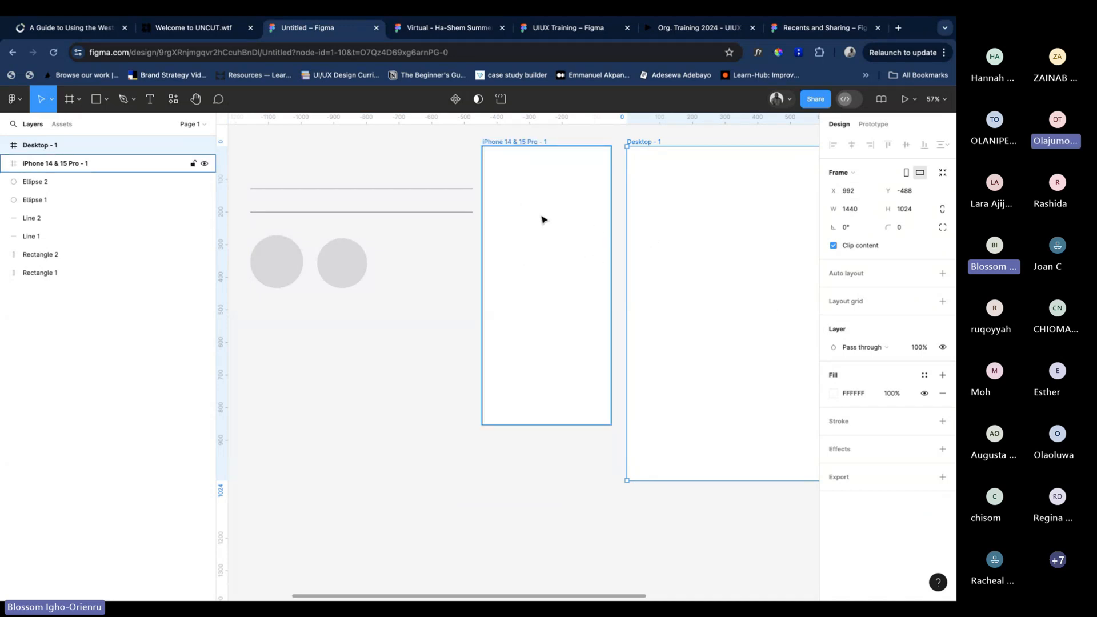
# Add an iPad mini 8.3 frame, 744 × 1133, from the tablet presets and align its top with the Desktop frame at Y -488
pyautogui.press('f')
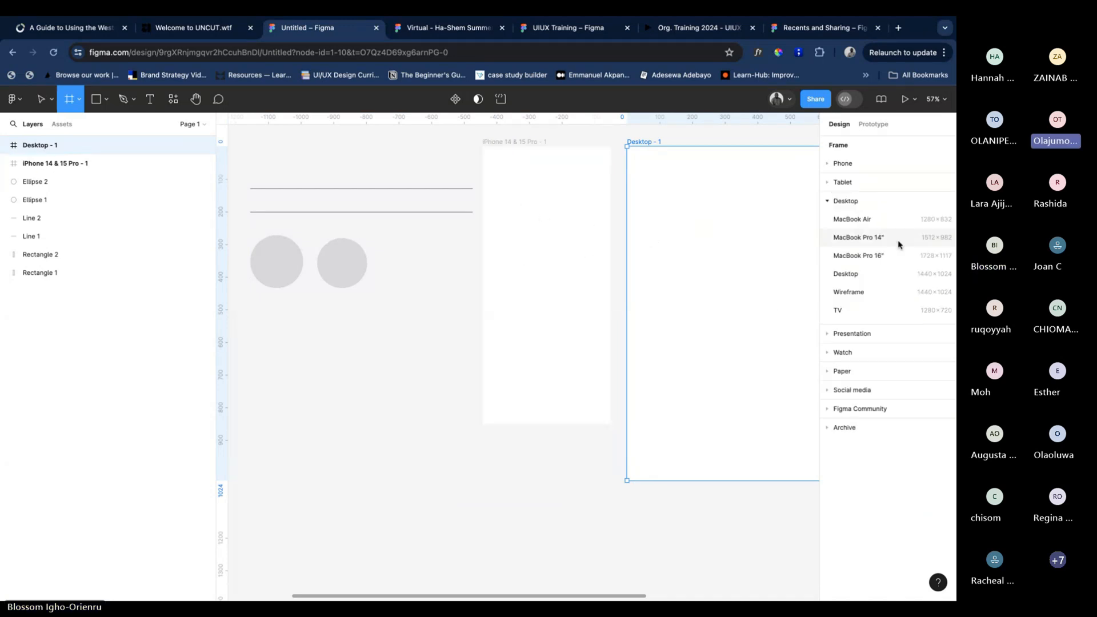
pyautogui.click(828, 183)
pyautogui.hscroll(10, 718, 237)
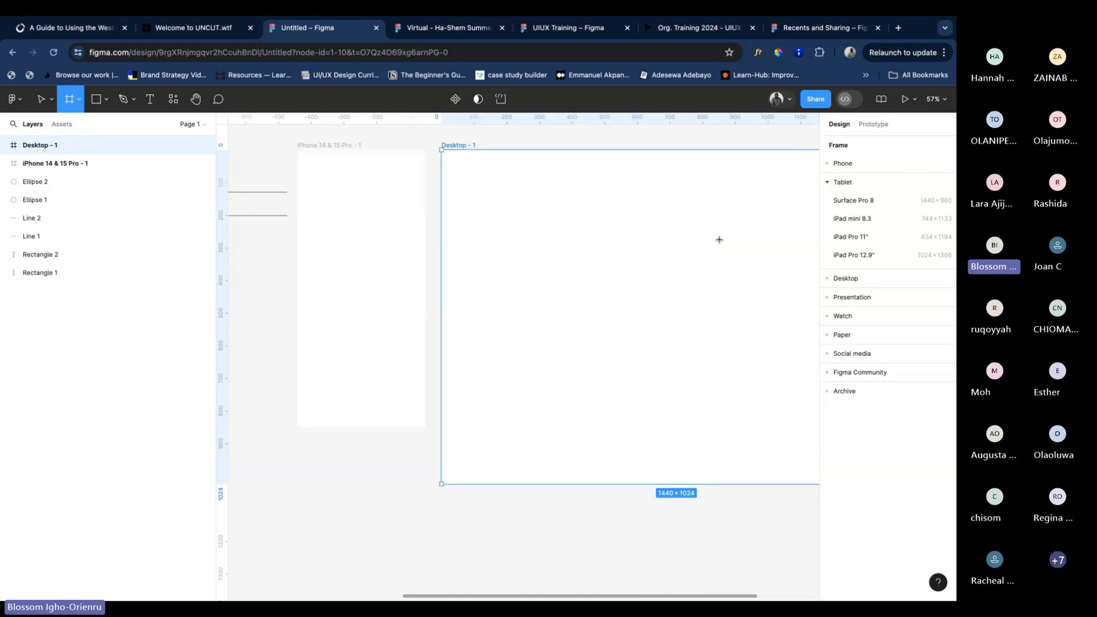
pyautogui.click(906, 221)
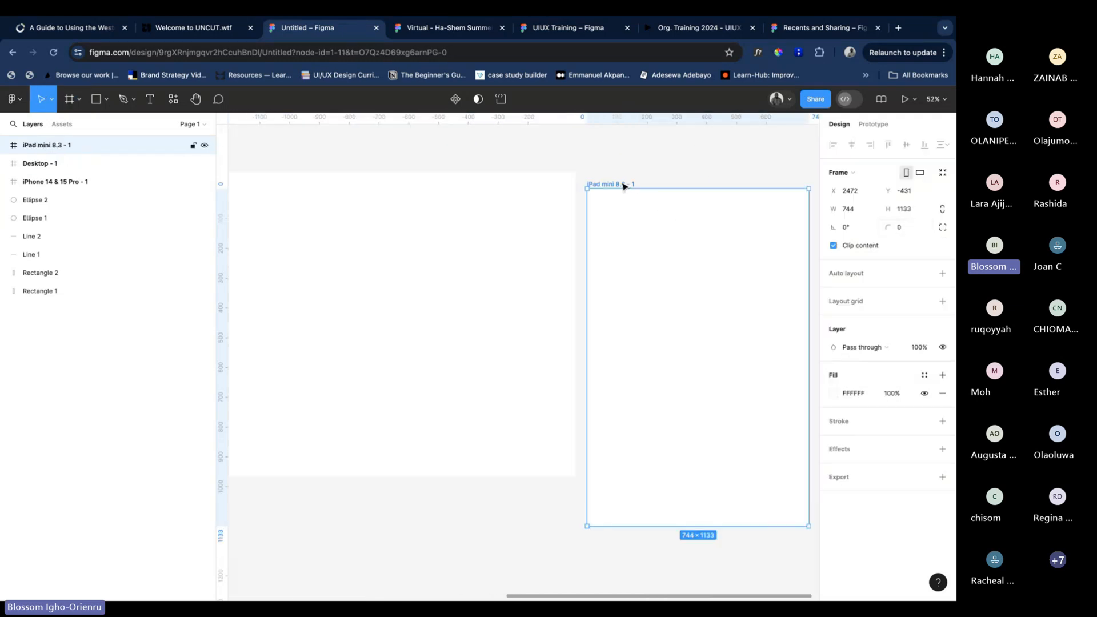
pyautogui.moveTo(624, 186); pyautogui.dragTo(622, 169)
# Compare the iPhone 14 & 15 Pro, Desktop and iPad mini 8.3 frames along the canvas
pyautogui.hscroll(-12, 519, 304)
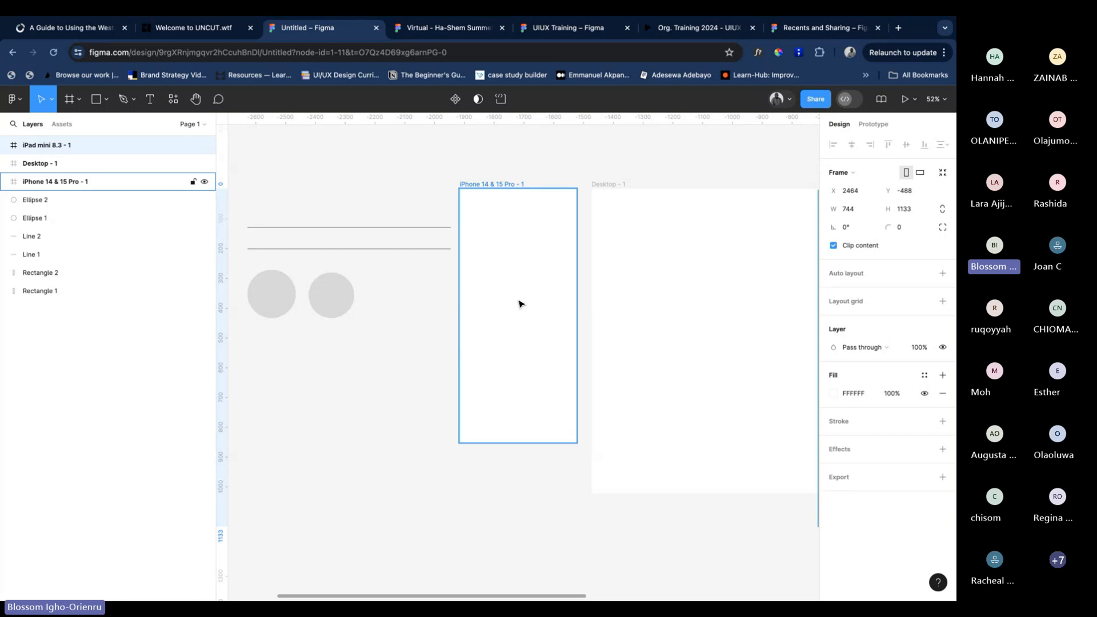
pyautogui.hscroll(10, 519, 304)
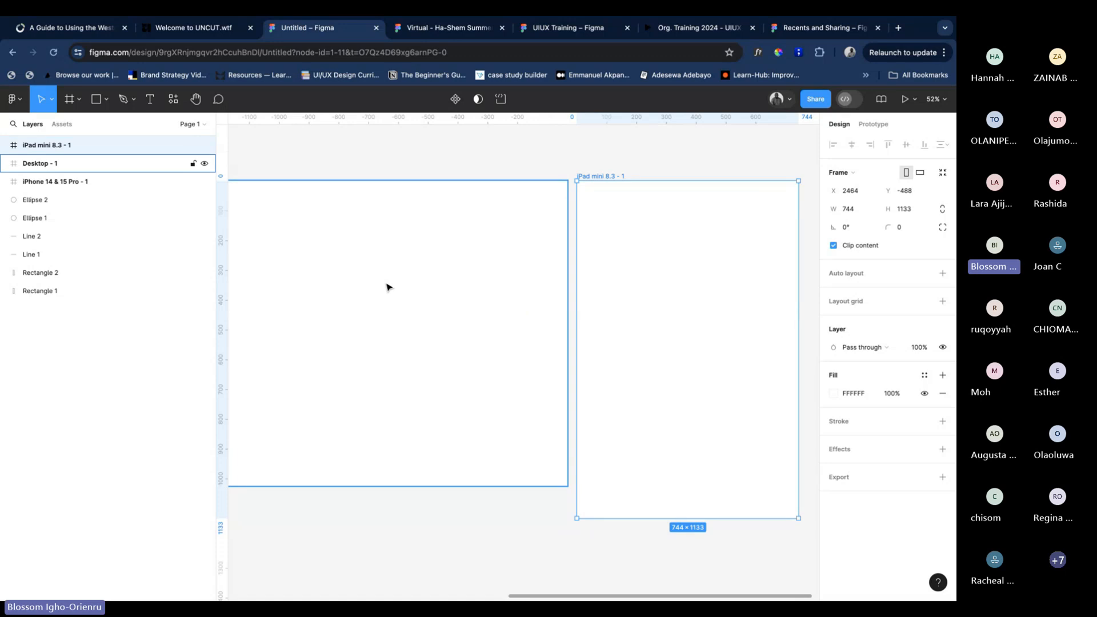
pyautogui.hscroll(-10, 387, 287)
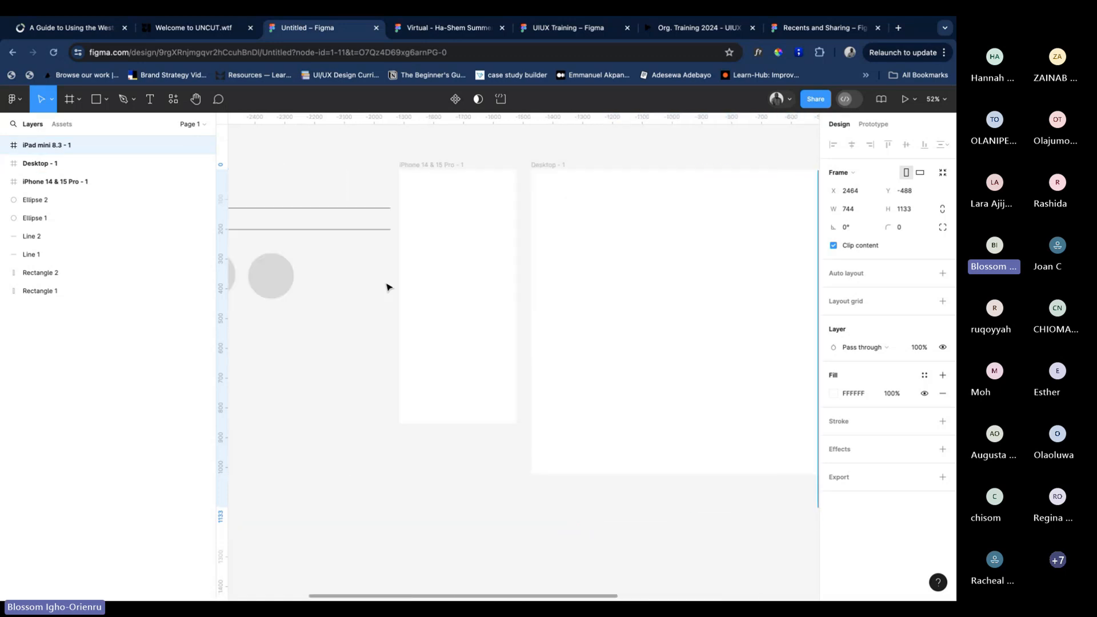
pyautogui.hscroll(10, 387, 287)
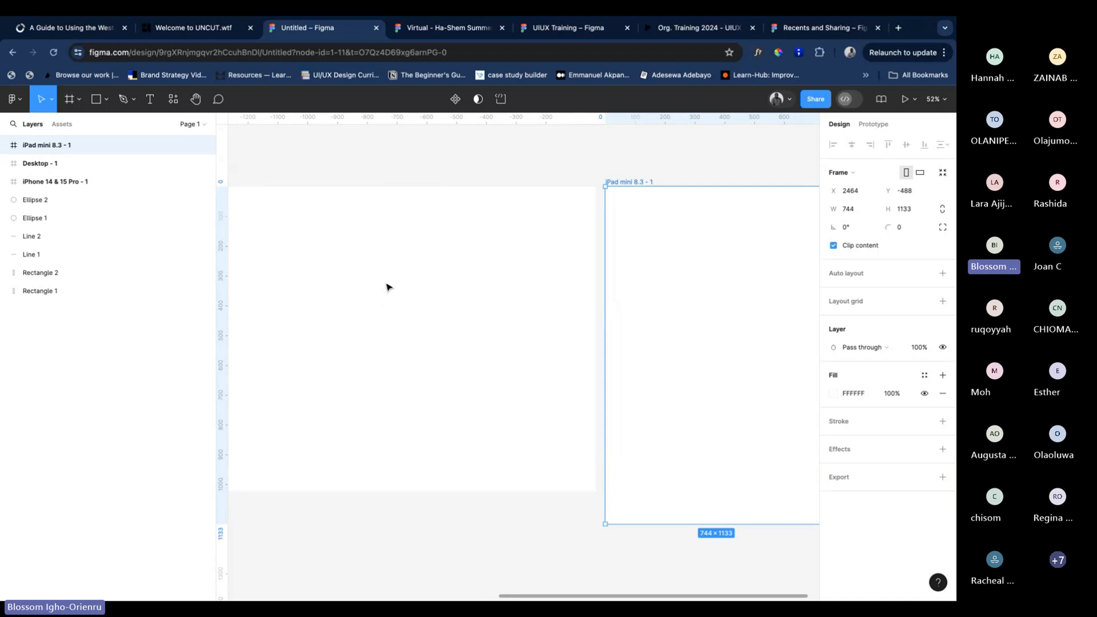
pyautogui.hscroll(-8, 387, 287)
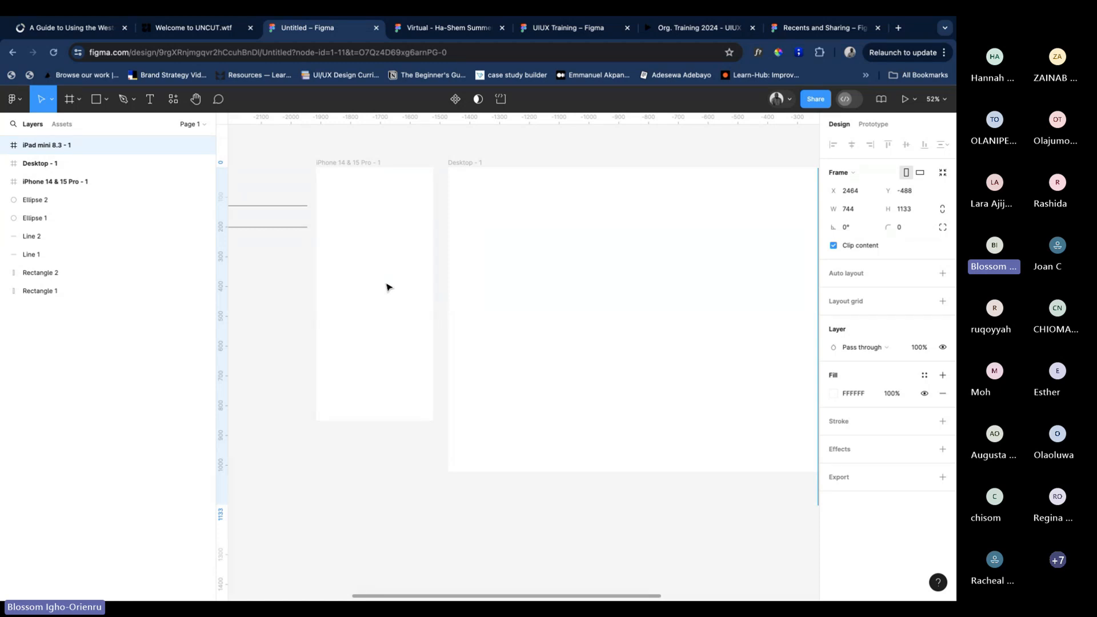
pyautogui.hscroll(-2, 386, 287)
pyautogui.scroll(1, 387, 286)
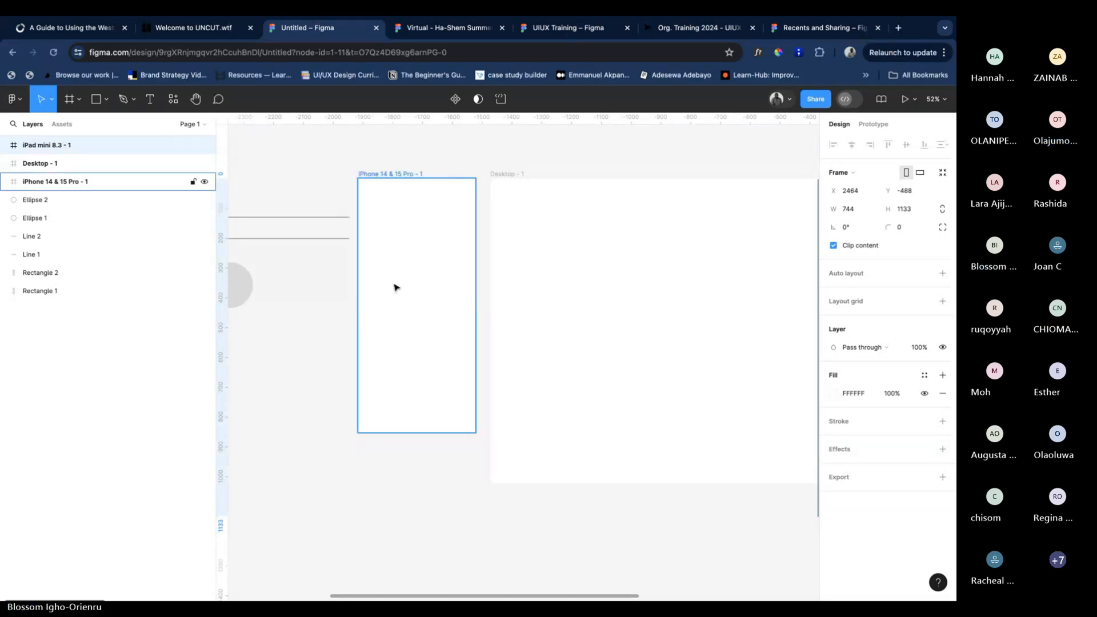
# Look over the favorite files and teams in the file browser, and open the UIUX Assignment file edited 12 hours ago in a new tab
pyautogui.click(811, 31)
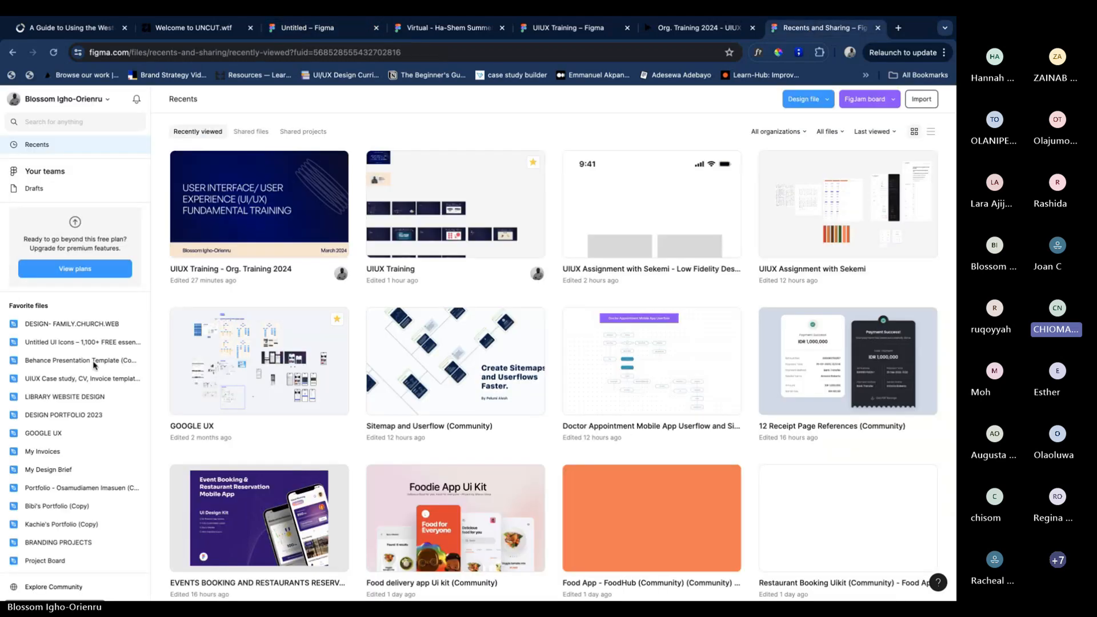
pyautogui.scroll(-3, 9, 496)
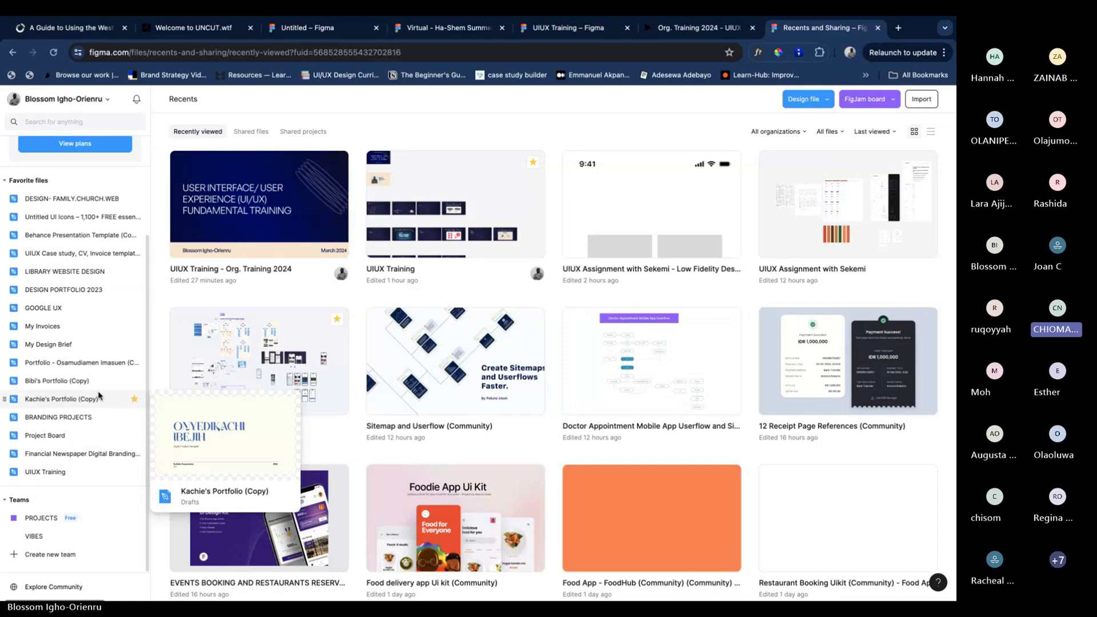
pyautogui.scroll(3, 99, 396)
pyautogui.scroll(-3, 99, 396)
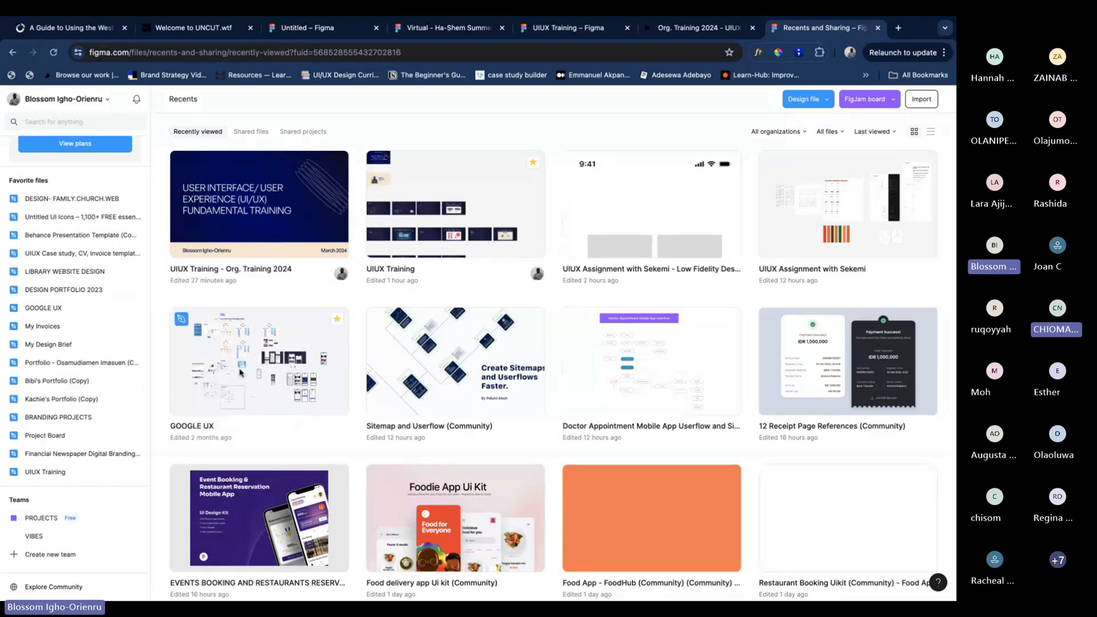
pyautogui.moveTo(52, 457)
pyautogui.moveTo(113, 393)
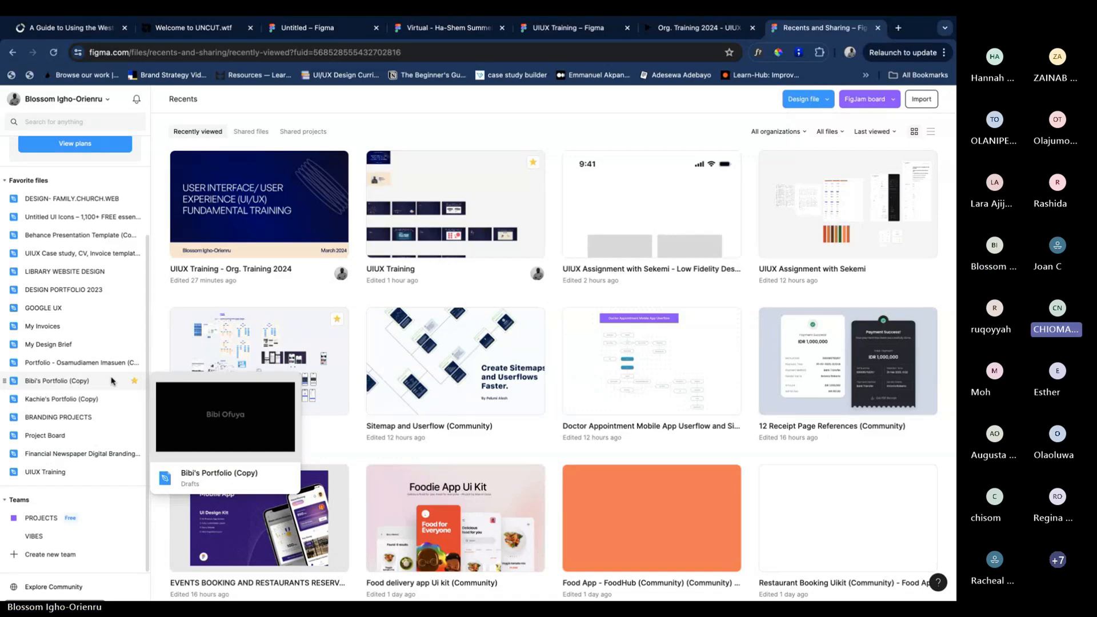
pyautogui.moveTo(65, 474)
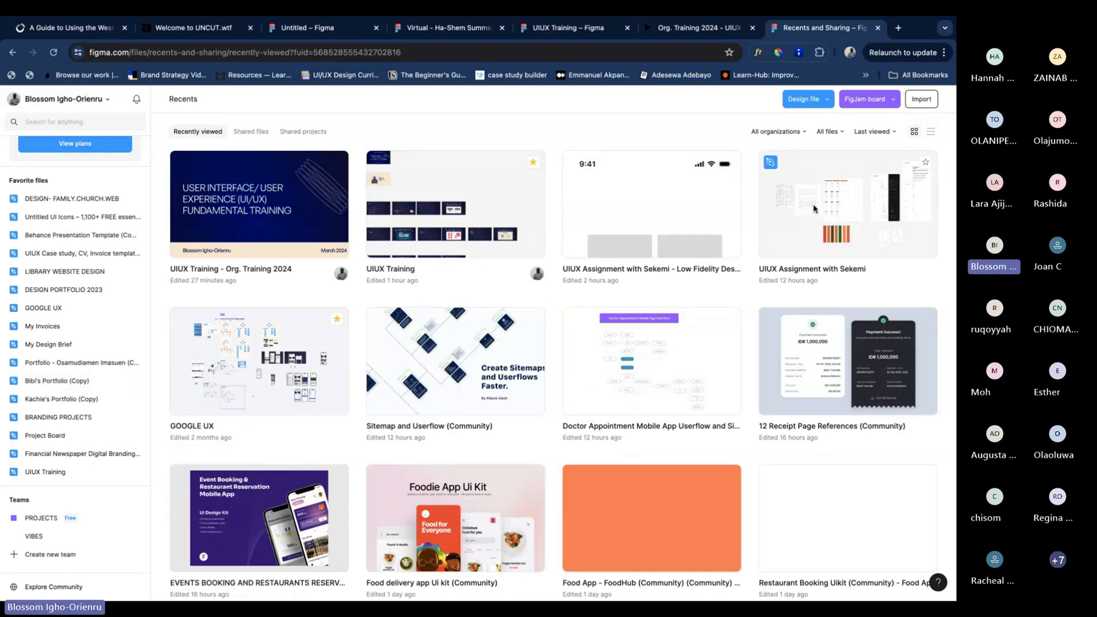
pyautogui.rightClick(813, 235)
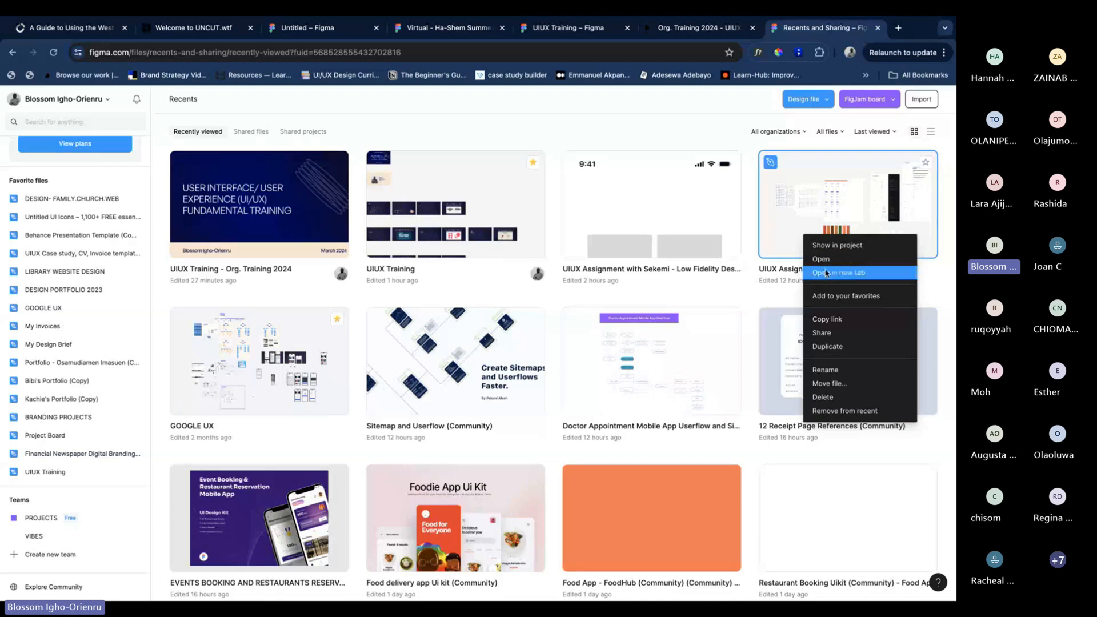
pyautogui.click(808, 258)
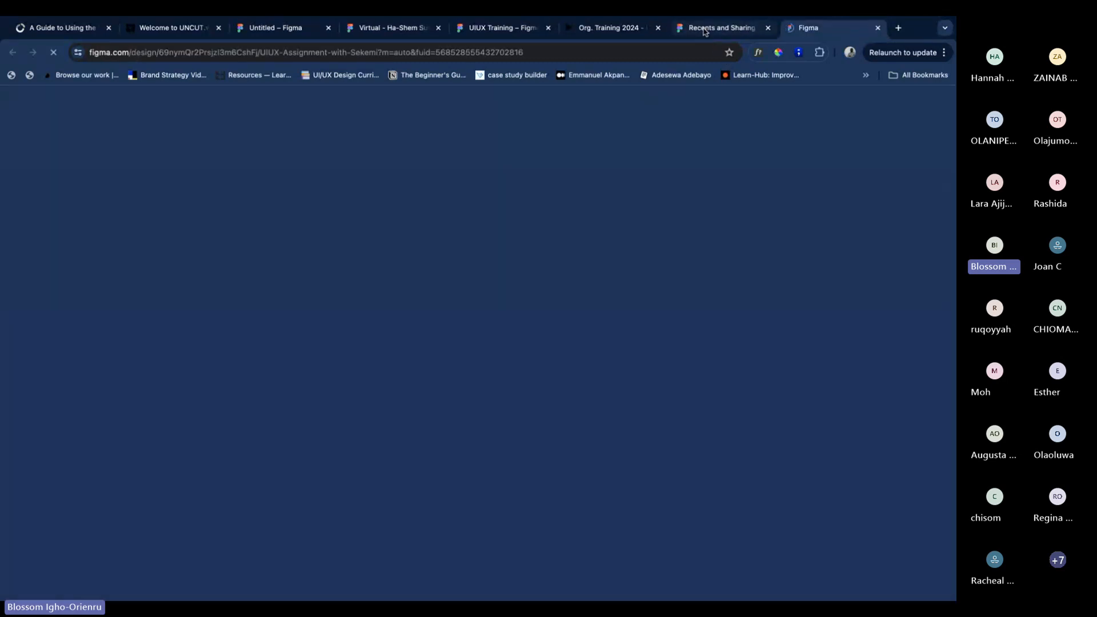
# Return to the Untitled file and deselect the iPad mini 8.3 frame
pyautogui.click(297, 31)
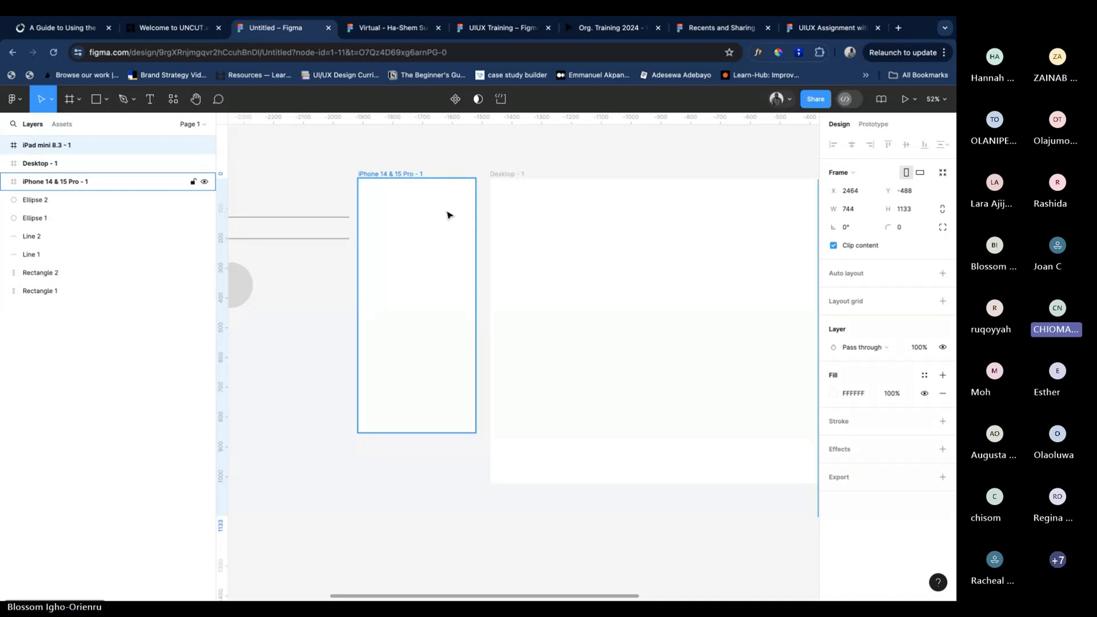
pyautogui.click(464, 170)
pyautogui.hscroll(-1, 465, 171)
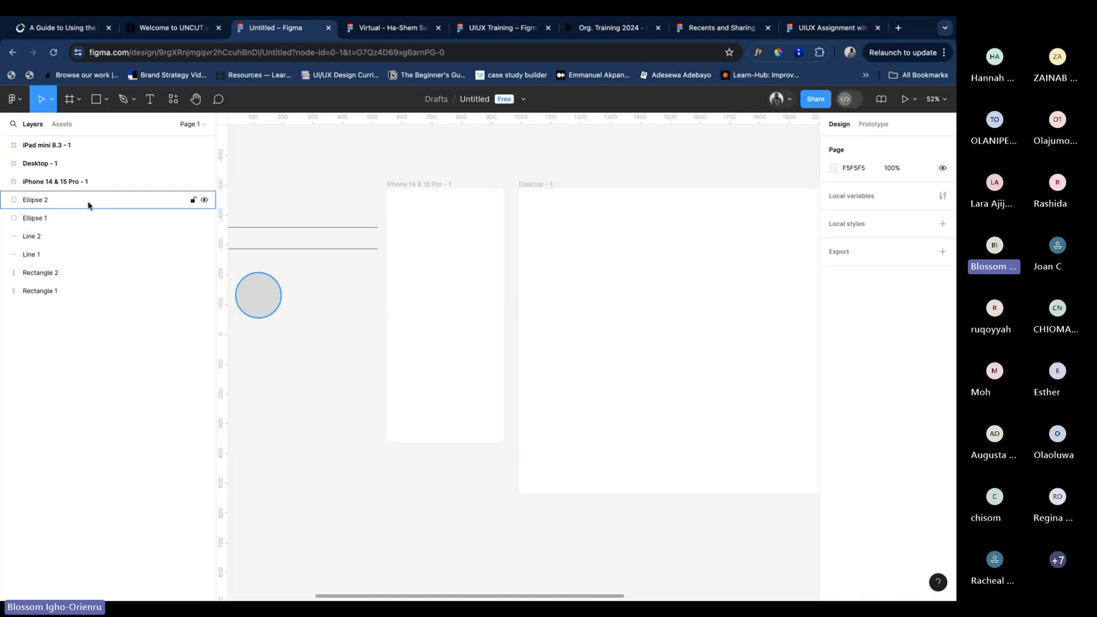
# Review the shape tool and the frame size presets, and check the properties of the second circle beside the phone frame
pyautogui.hscroll(-3, 277, 239)
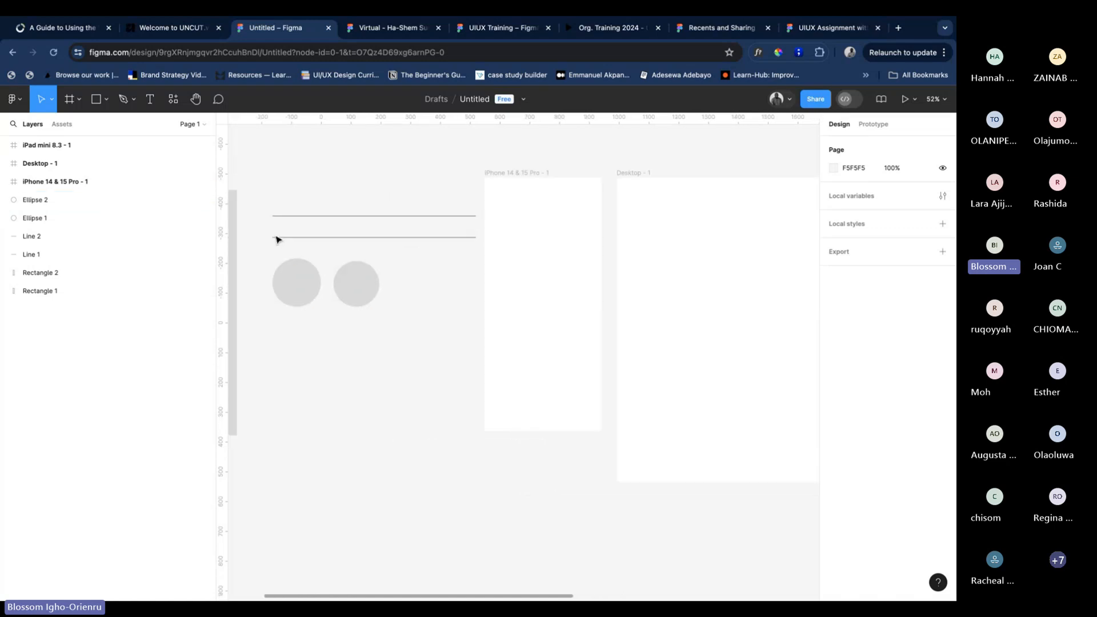
pyautogui.hscroll(-3, 277, 239)
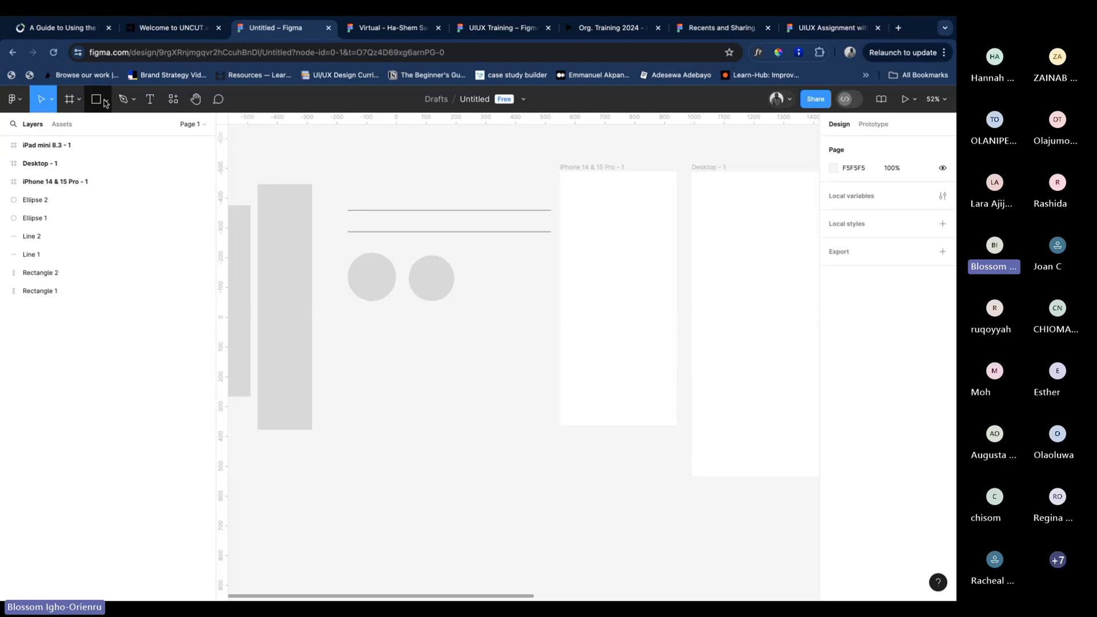
pyautogui.click(106, 100)
pyautogui.click(108, 134)
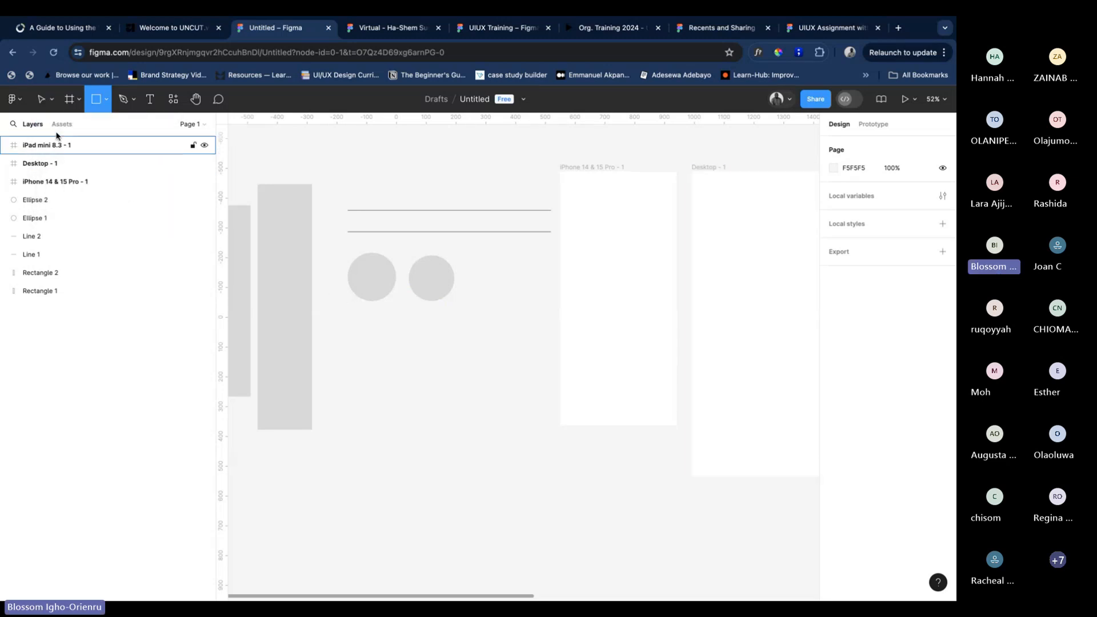
pyautogui.click(78, 102)
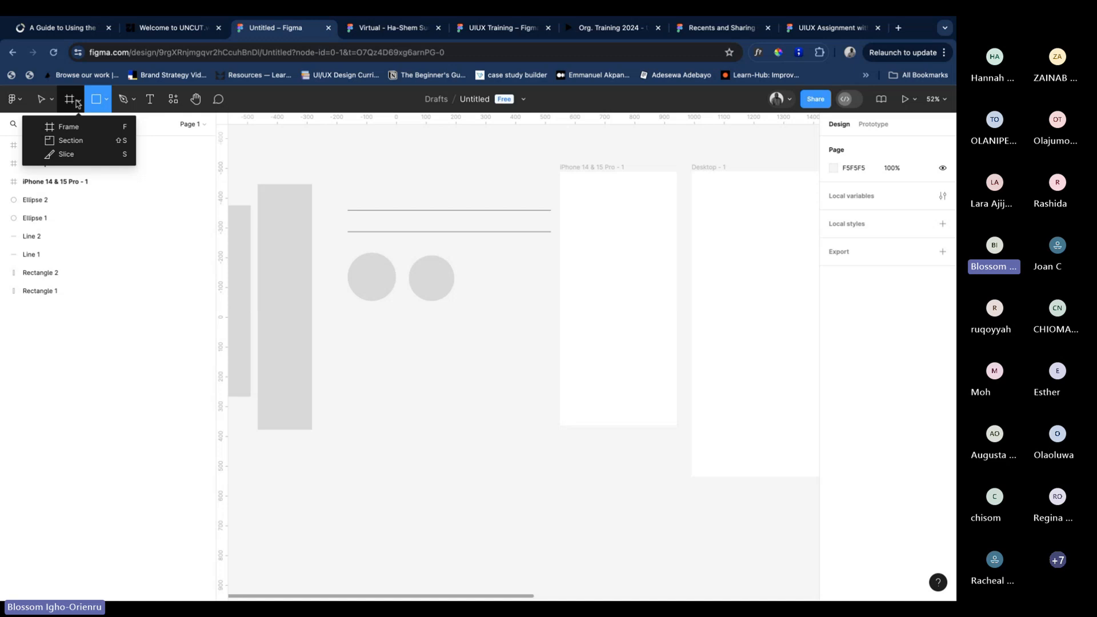
pyautogui.click(75, 127)
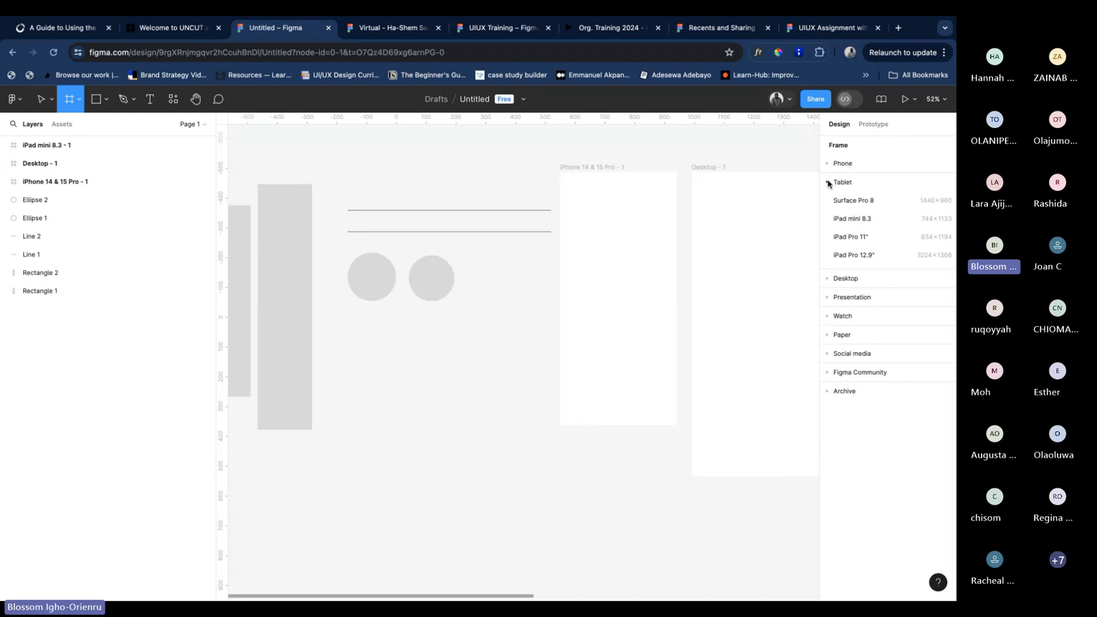
pyautogui.press('Escape')
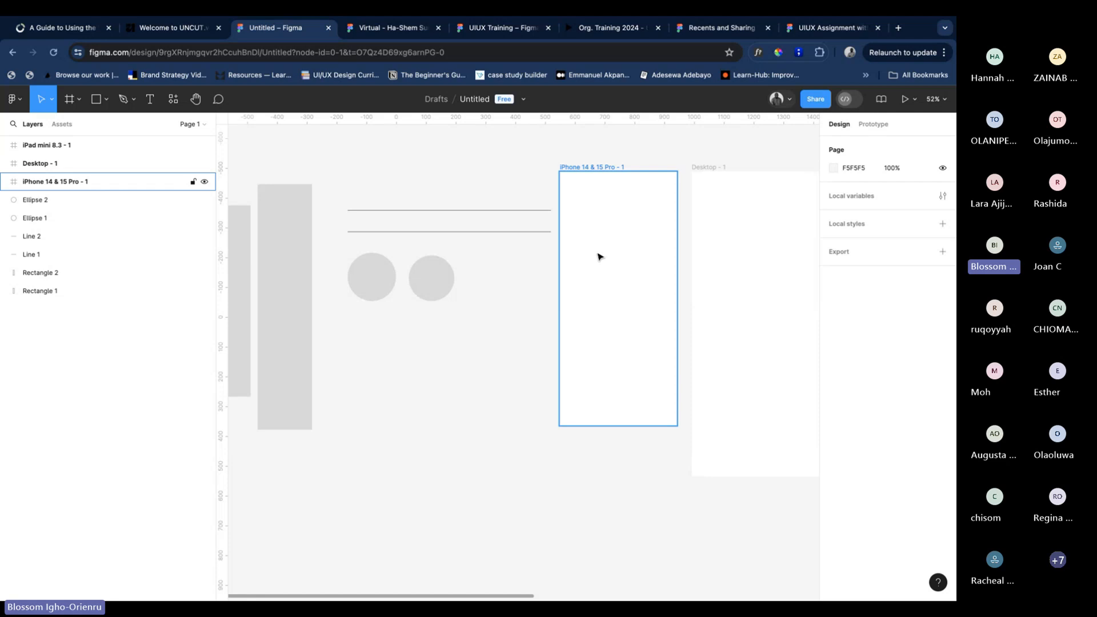
pyautogui.click(436, 283)
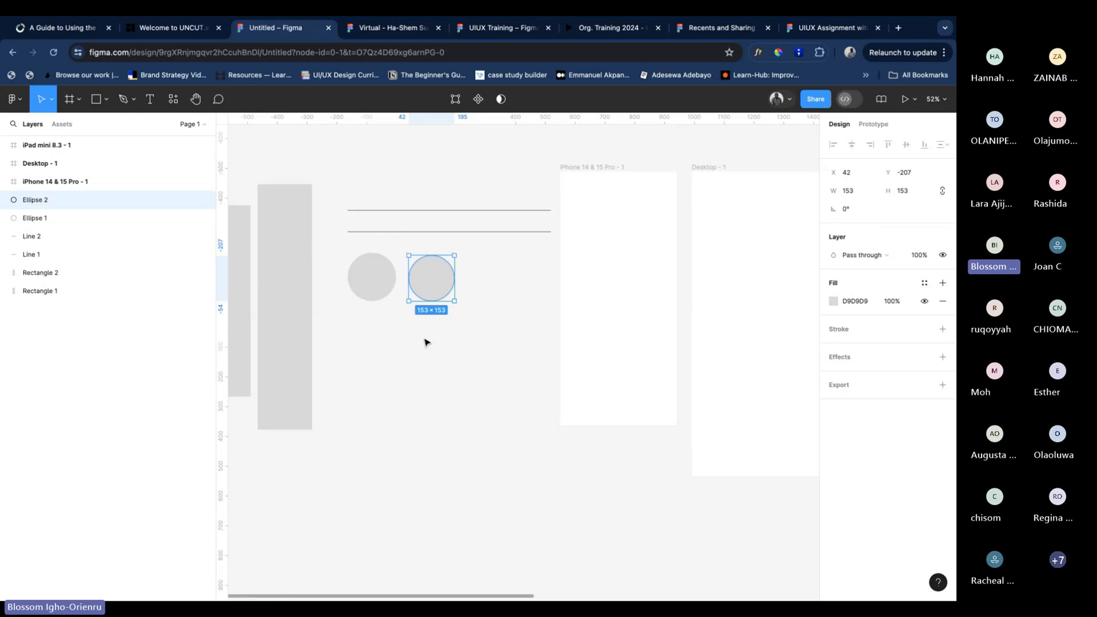
pyautogui.click(410, 359)
# Add the text "TECH STYLERS" below the two circles and set its font size to 48
pyautogui.press('t')
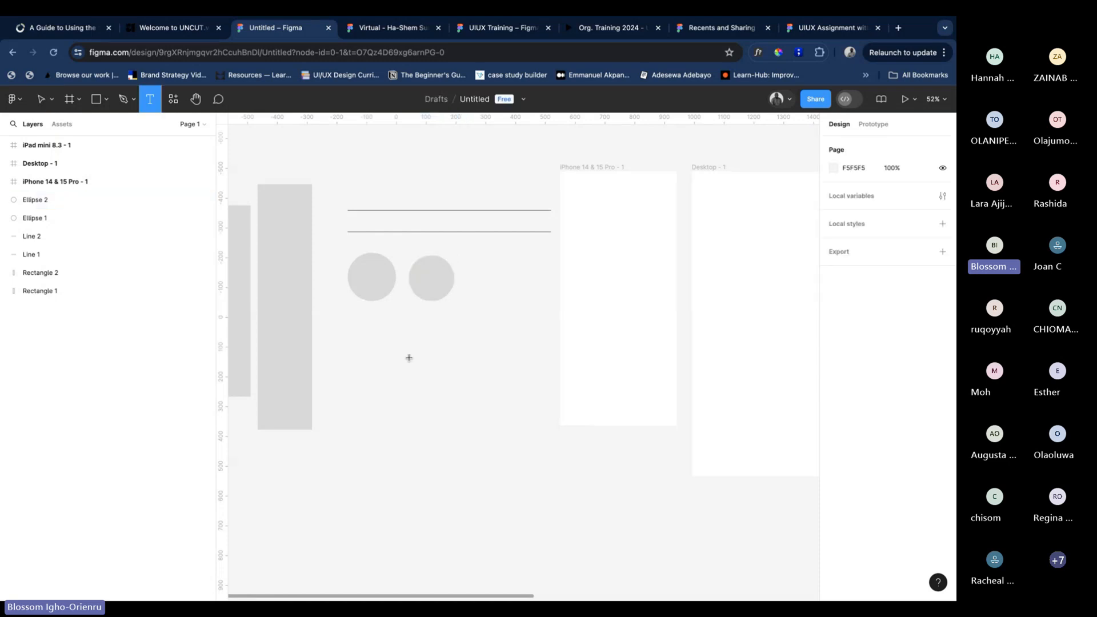
pyautogui.click(344, 337)
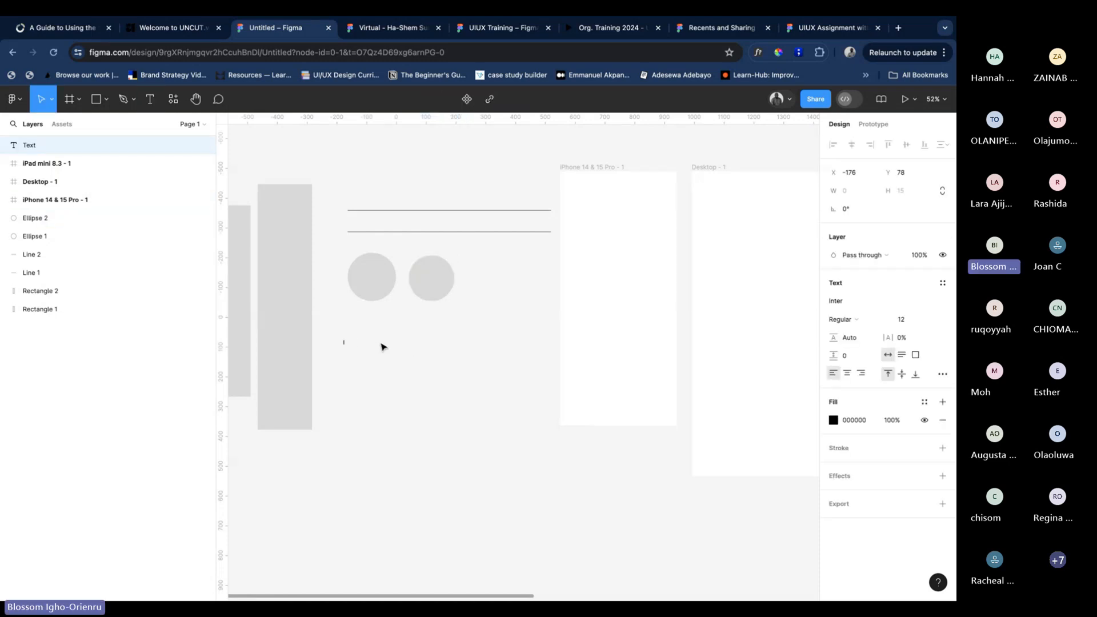
pyautogui.write('TECH STYLERS')
pyautogui.press('Escape')
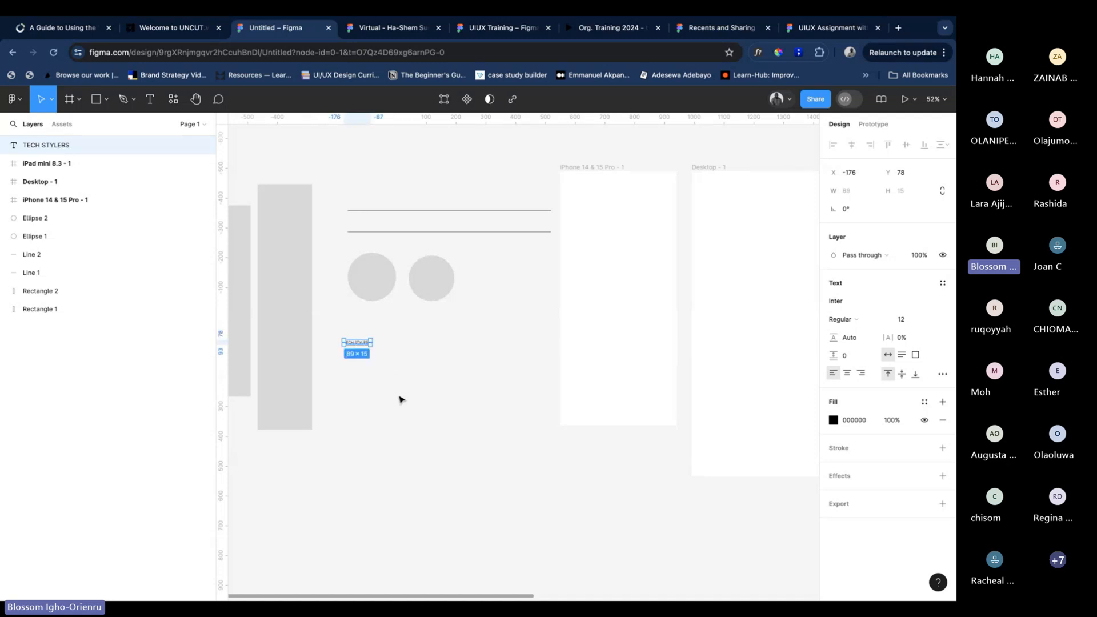
pyautogui.click(928, 319)
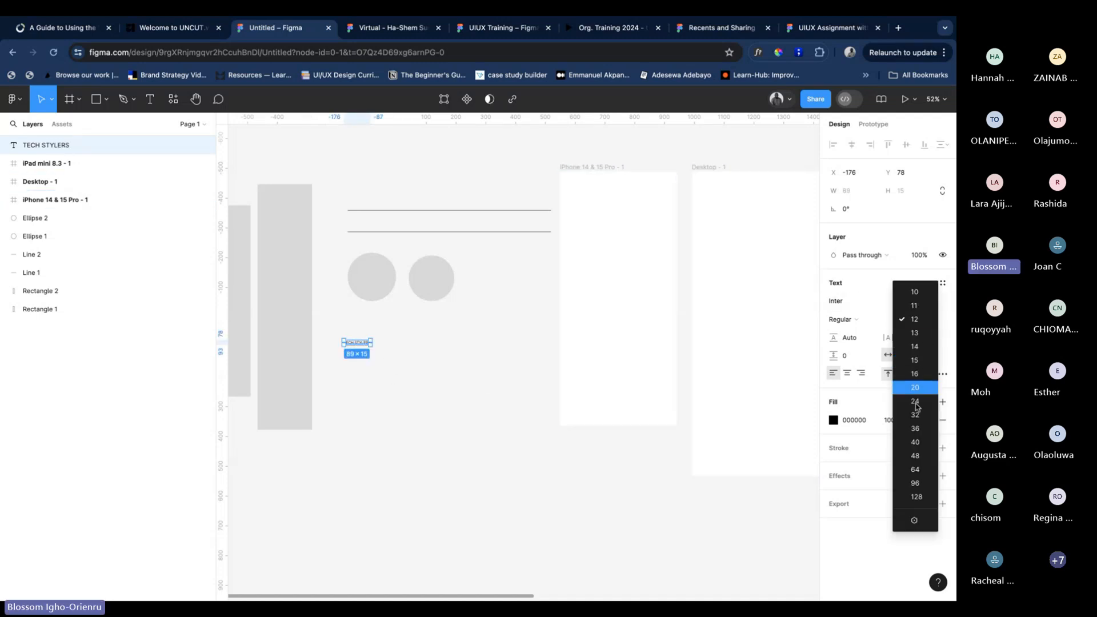
pyautogui.click(915, 455)
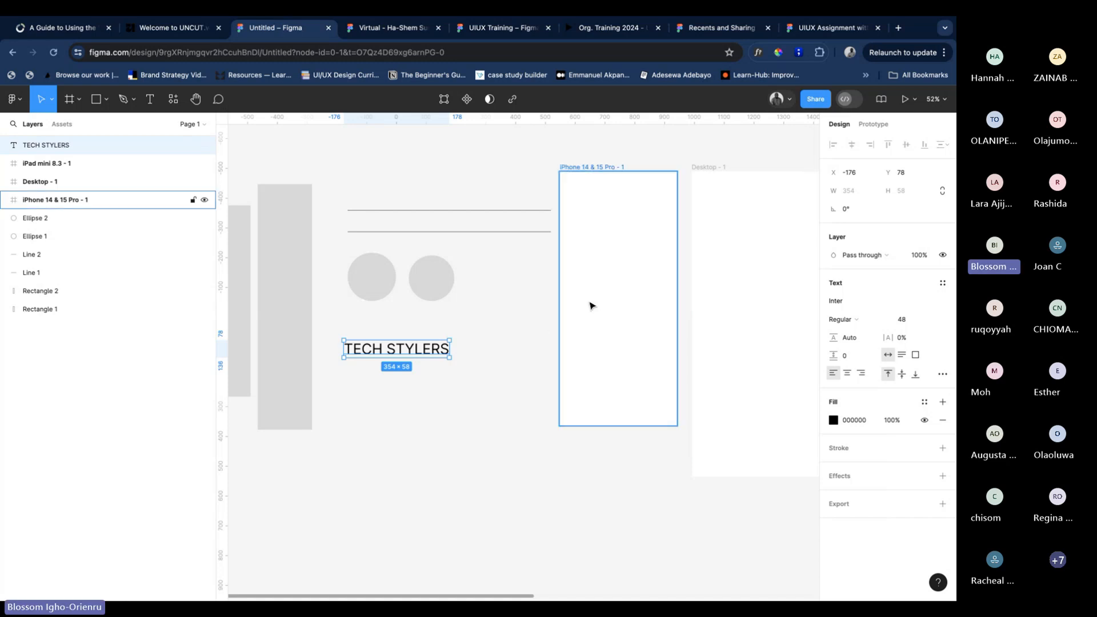
# Compare the design properties offered for the phone and Desktop frames, the second circle and the TECH STYLERS text
pyautogui.click(607, 299)
pyautogui.click(743, 295)
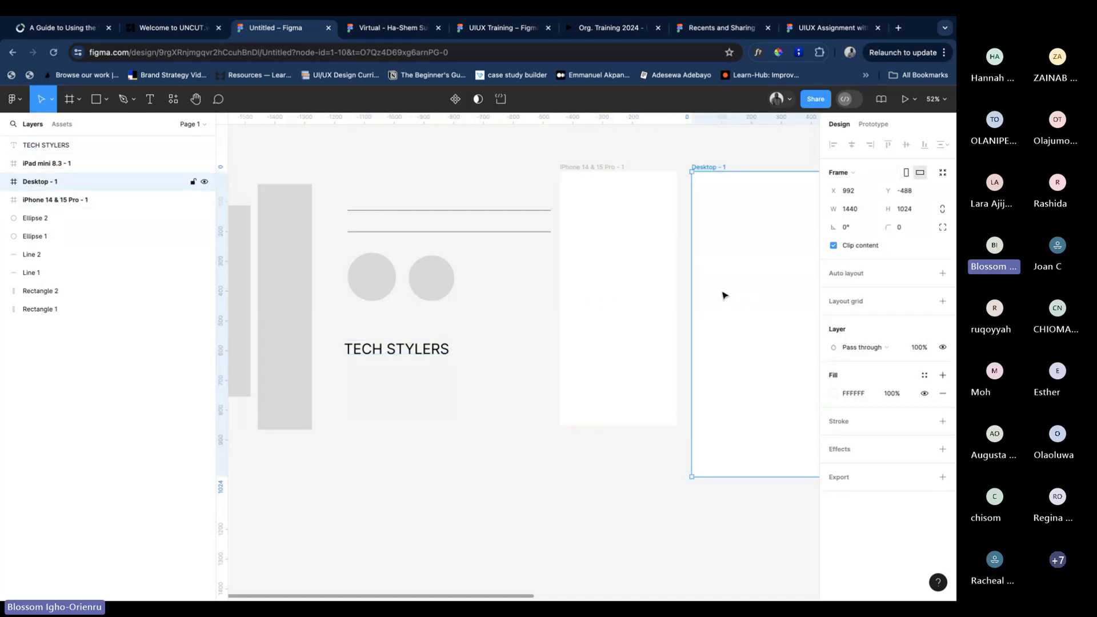
pyautogui.click(633, 493)
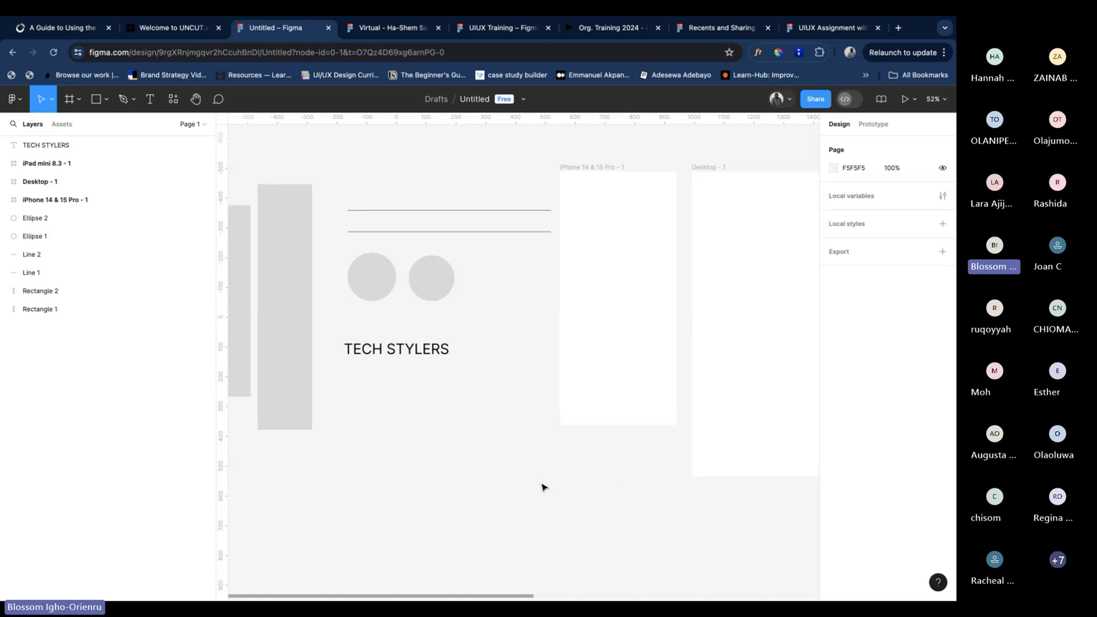
pyautogui.click(436, 290)
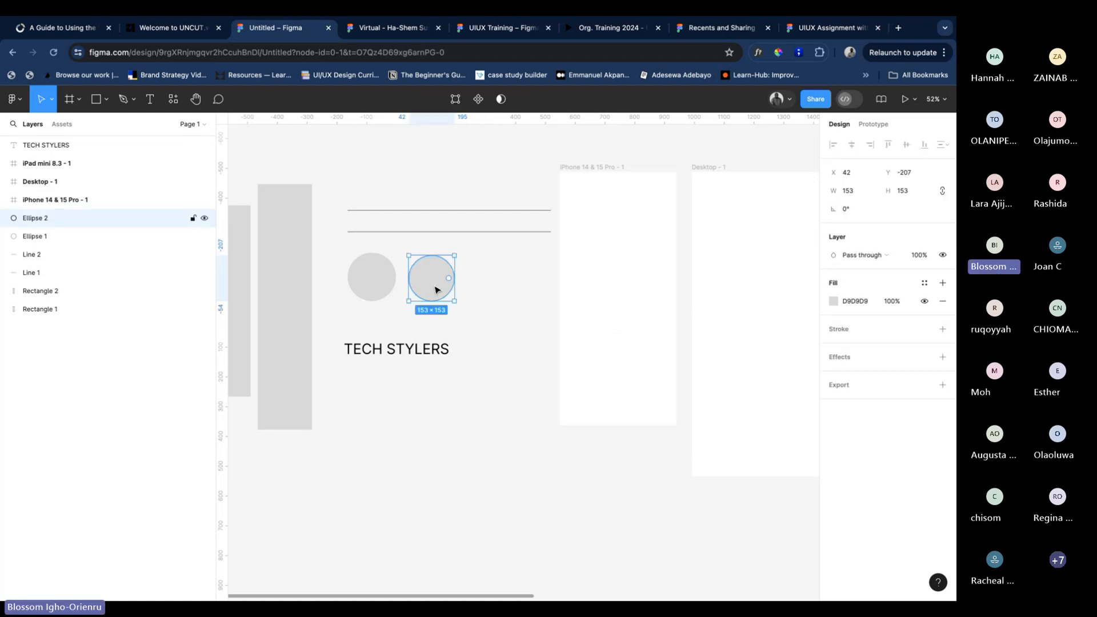
pyautogui.click(424, 355)
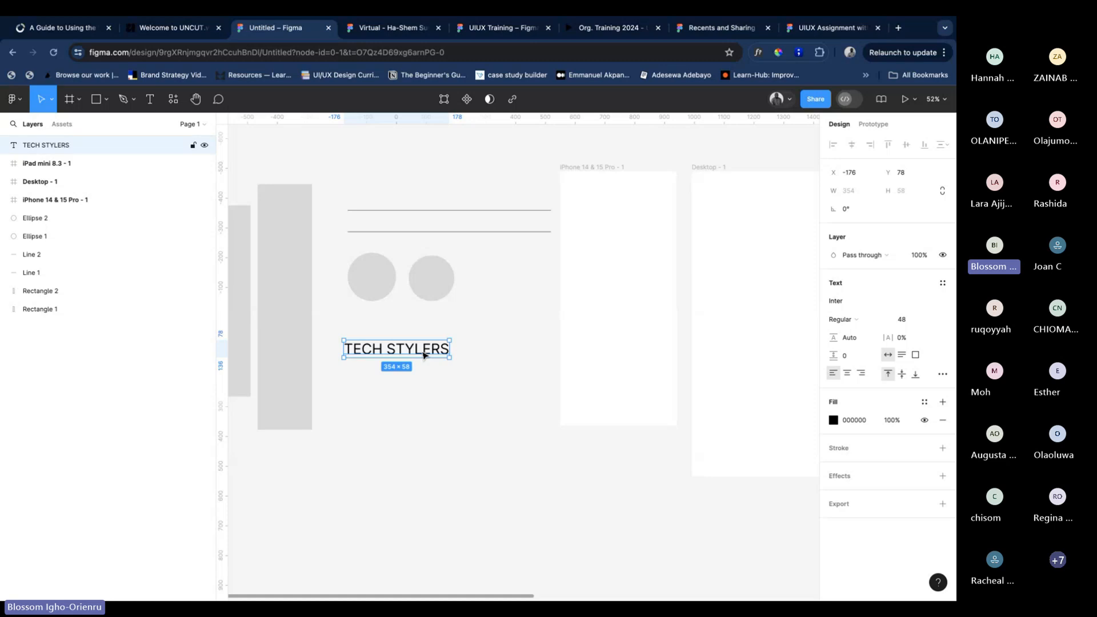
# Preview the layer blend modes on the second grey circle, keeping it on Pass through
pyautogui.click(431, 282)
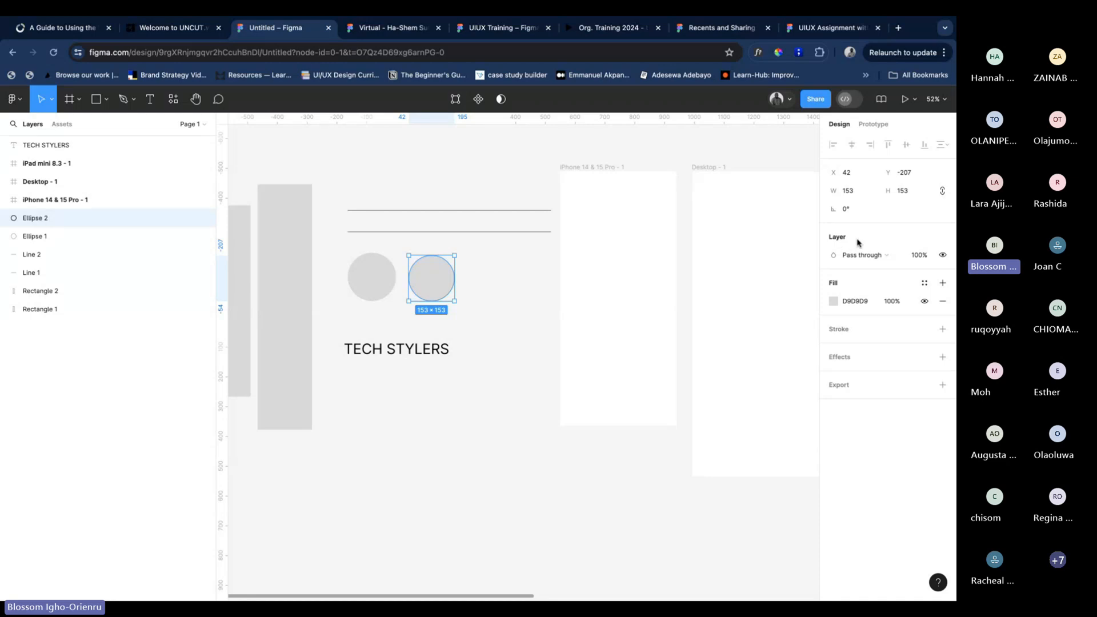
pyautogui.click(882, 258)
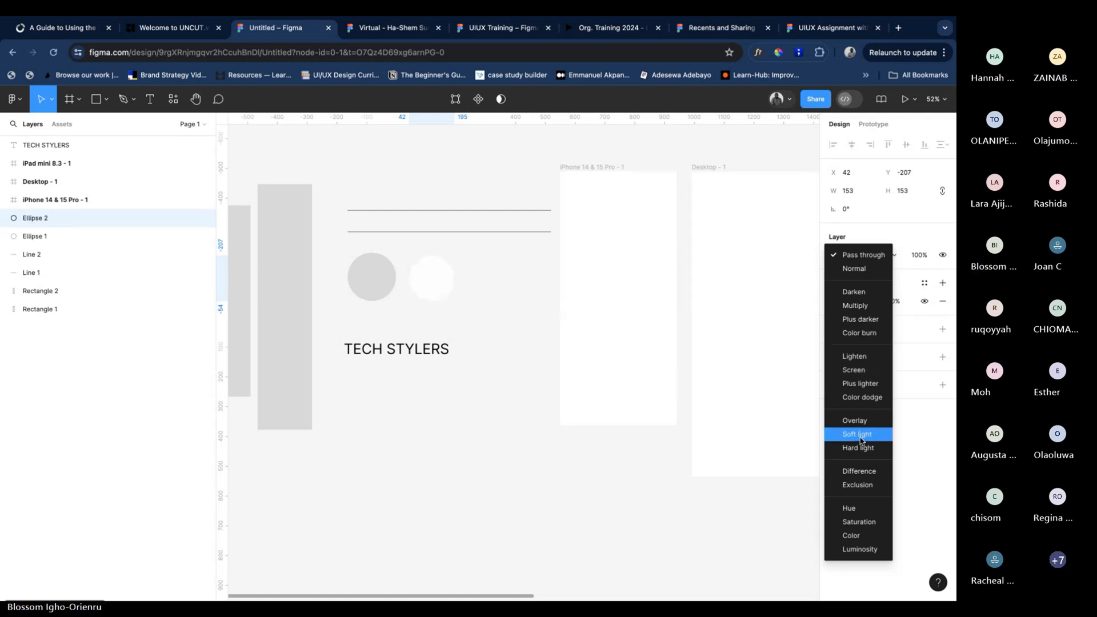
pyautogui.click(872, 230)
pyautogui.click(863, 256)
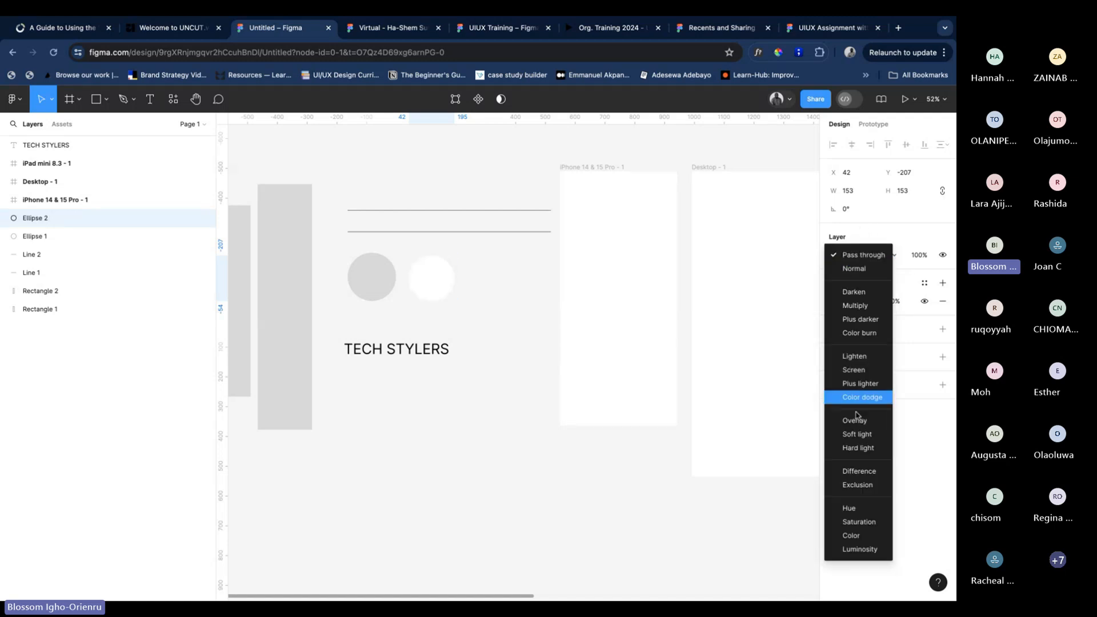
pyautogui.click(550, 480)
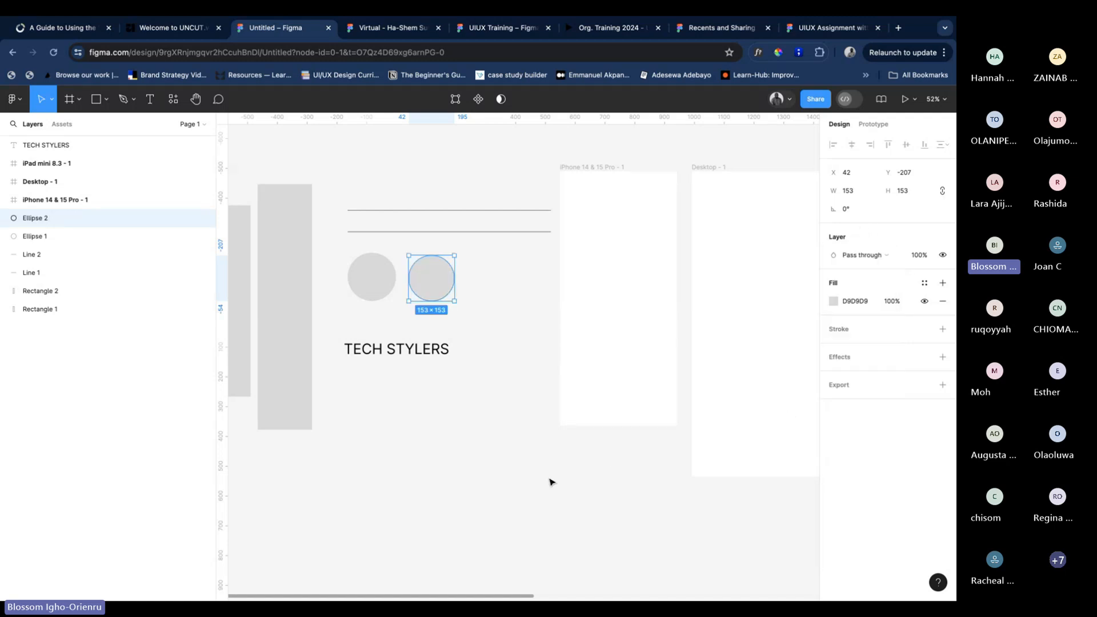
# Change the fill of the iPhone 14 & 15 Pro frame to dark red, 891C1C
pyautogui.click(590, 168)
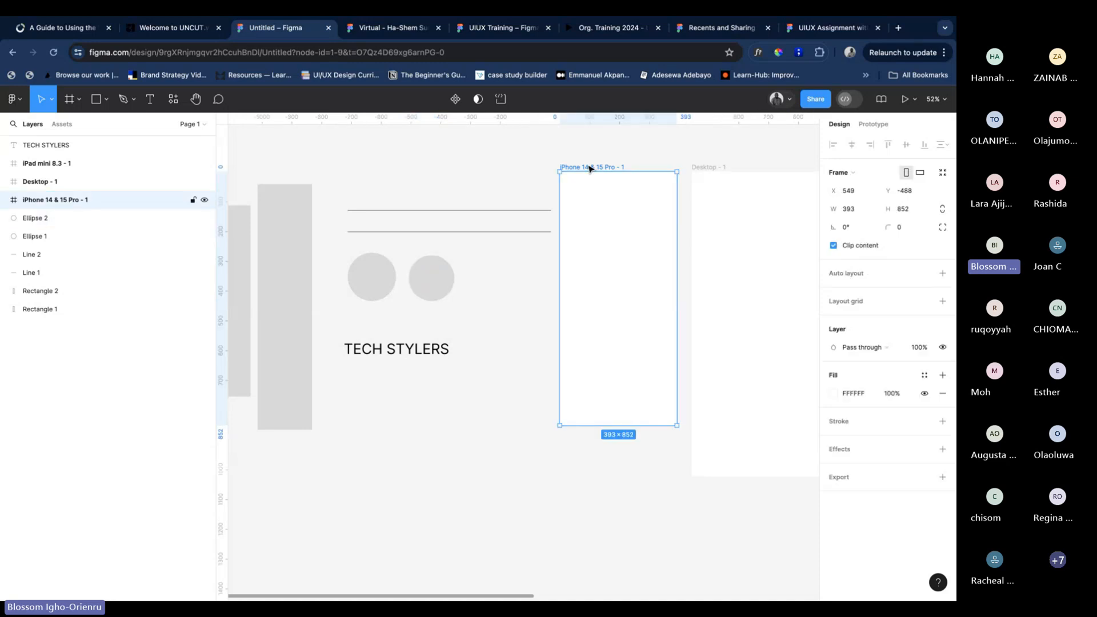
pyautogui.click(924, 375)
pyautogui.click(833, 396)
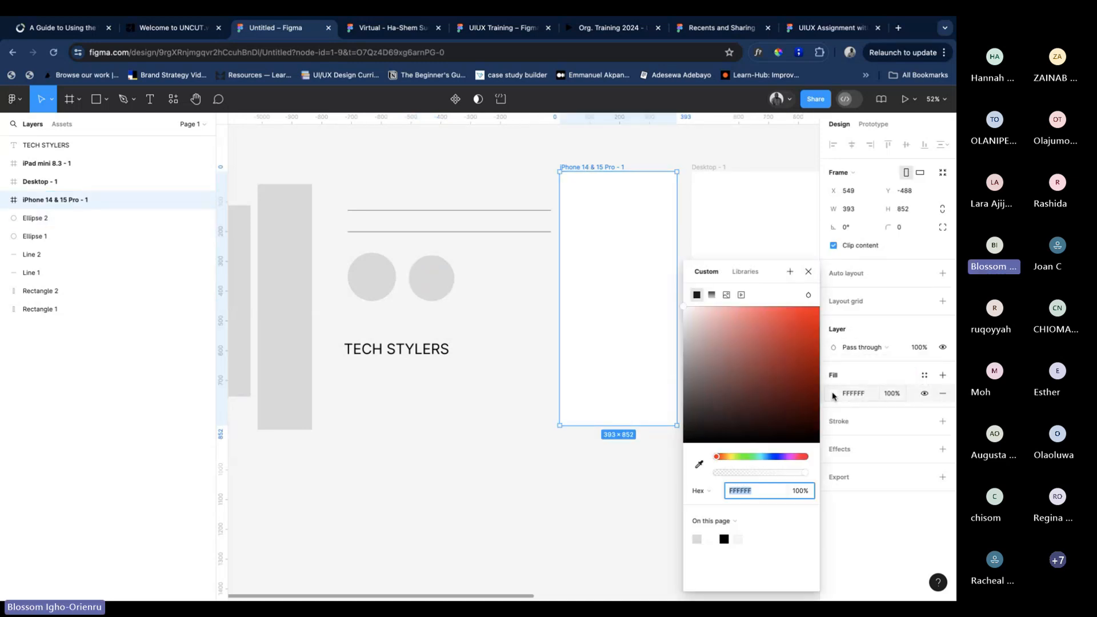
pyautogui.click(792, 370)
pyautogui.click(809, 272)
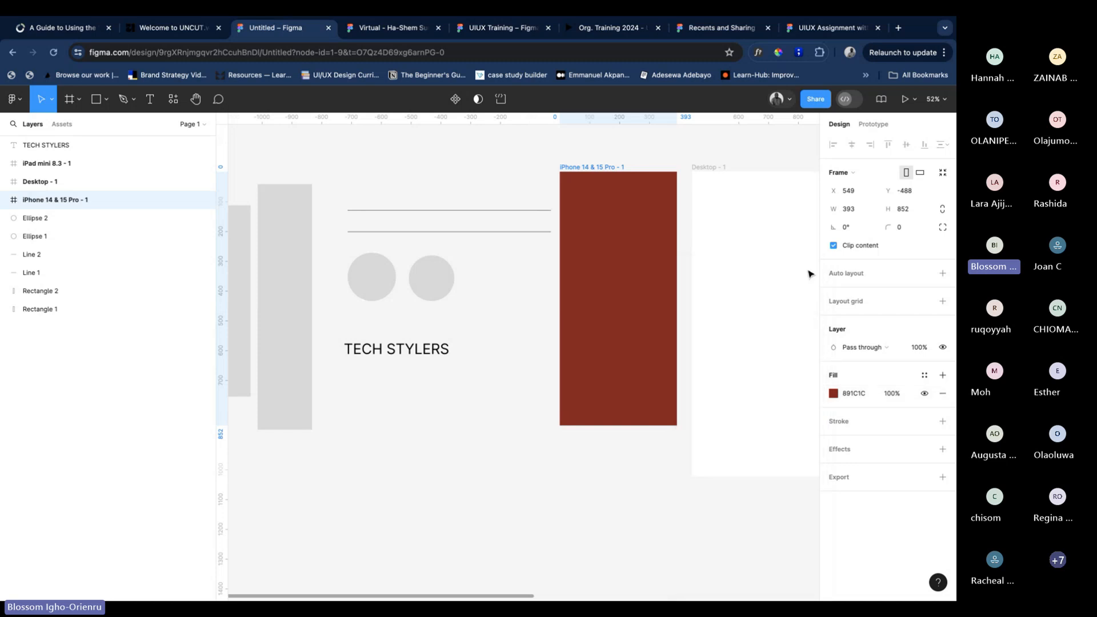
# Place a copy of the second circle in the red phone frame at X 120, Y 281 and fill it with blue 5D85ED
pyautogui.click(436, 280)
pyautogui.moveTo(436, 280); pyautogui.dragTo(625, 264)
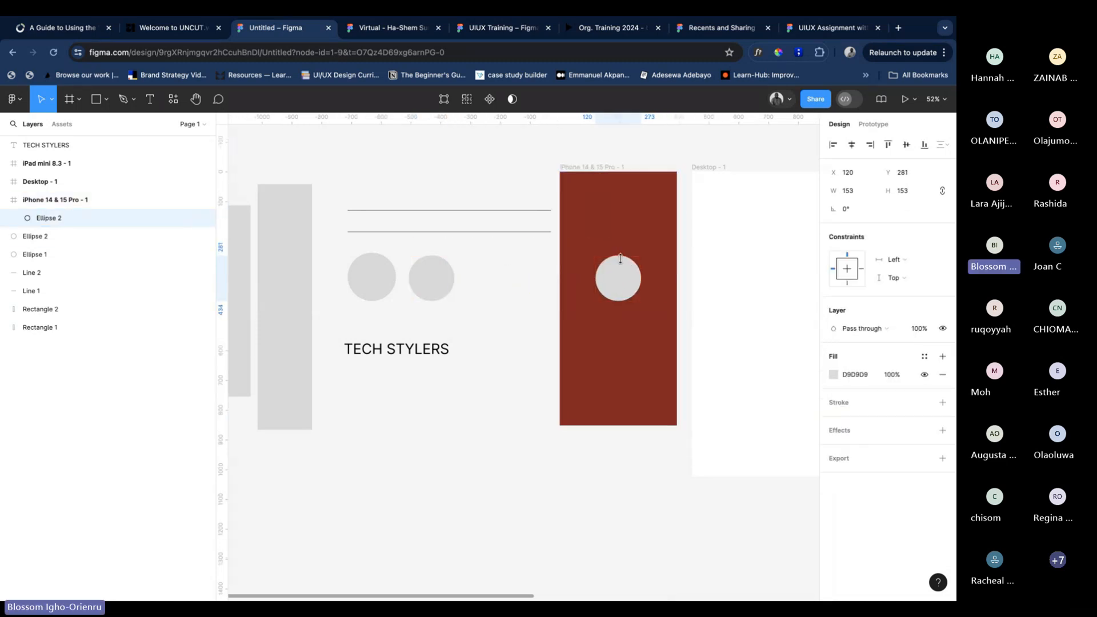
pyautogui.click(834, 375)
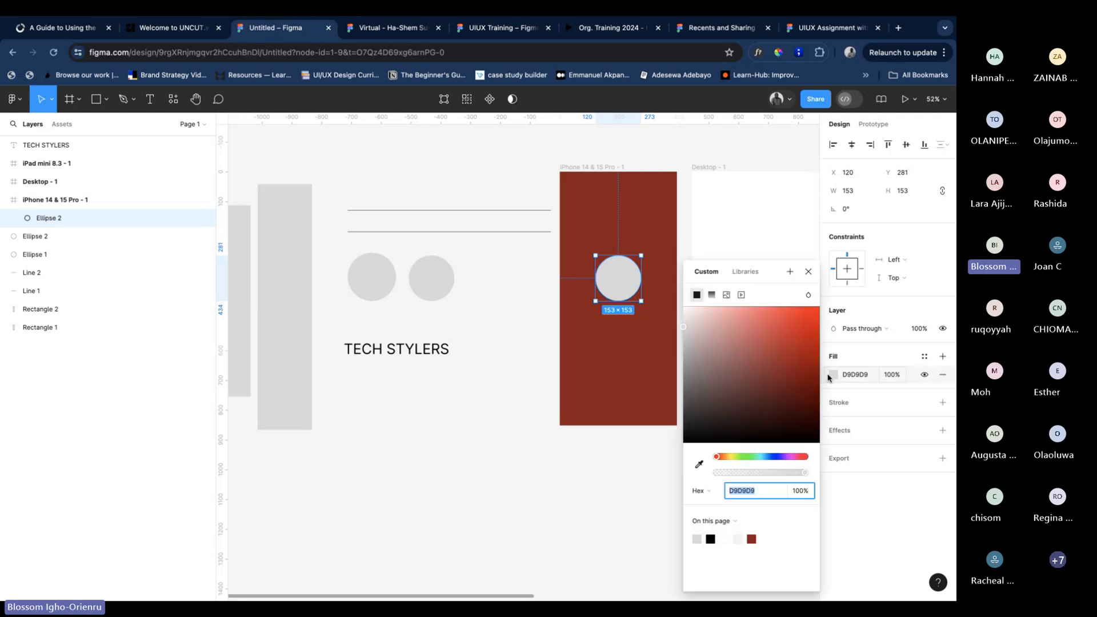
pyautogui.click(772, 457)
pyautogui.click(789, 345)
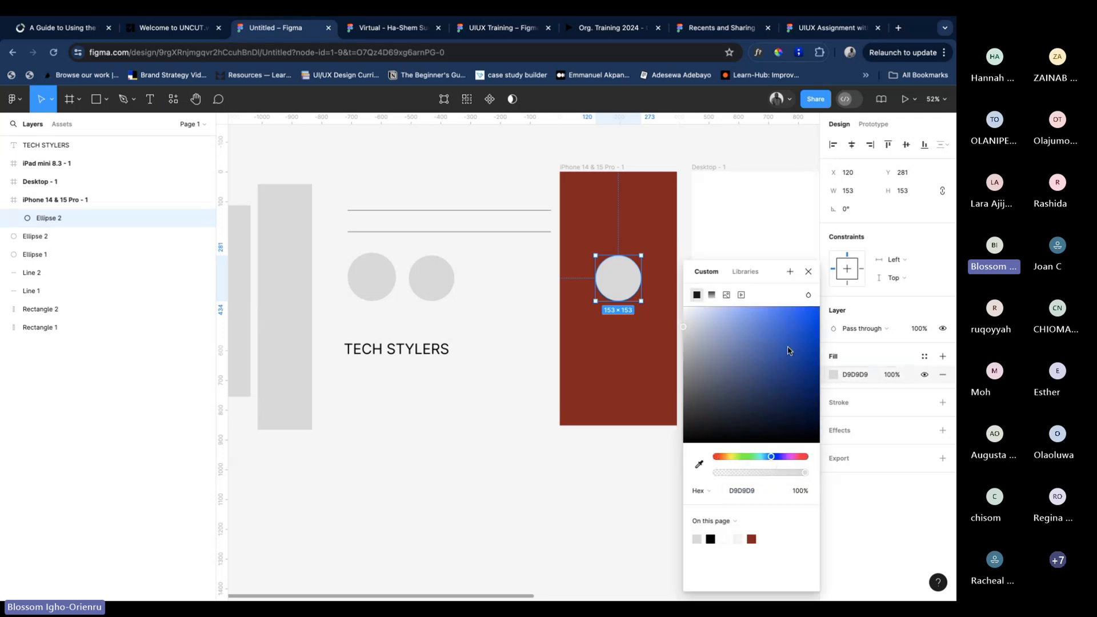
pyautogui.click(767, 316)
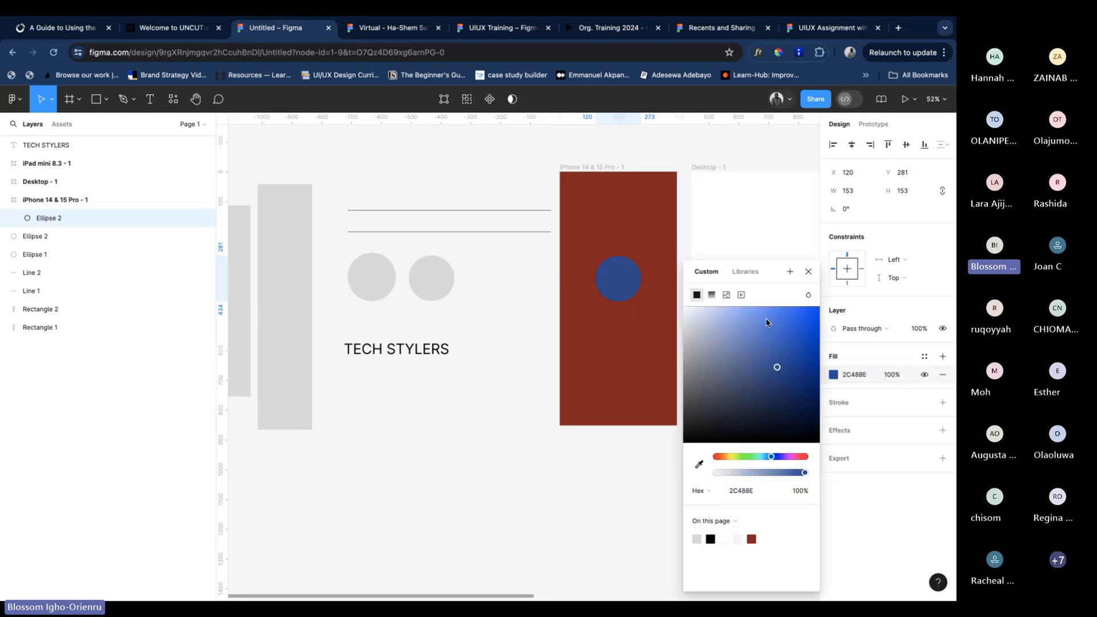
pyautogui.click(809, 272)
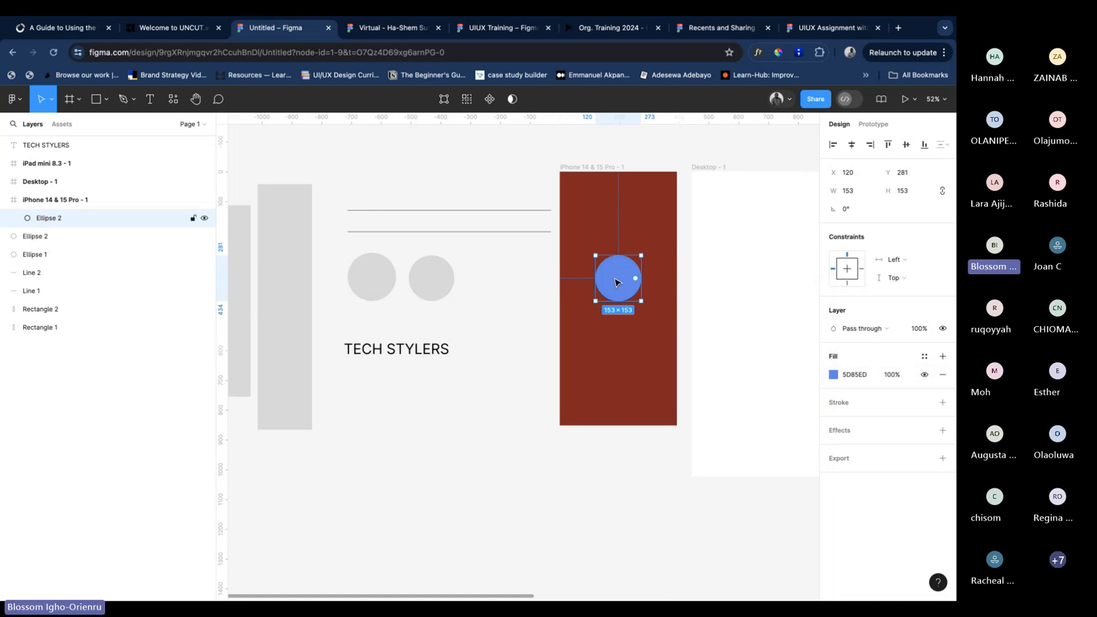
# Preview the layer blend modes on the blue circle against the red frame, keeping Pass through
pyautogui.click(889, 330)
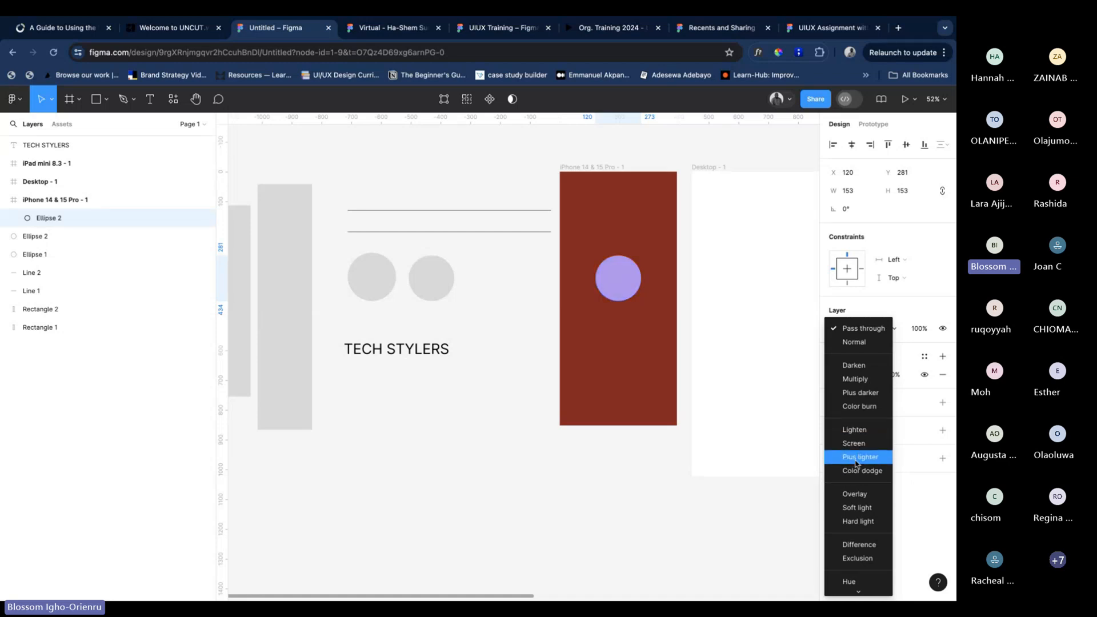
pyautogui.scroll(-2, 863, 549)
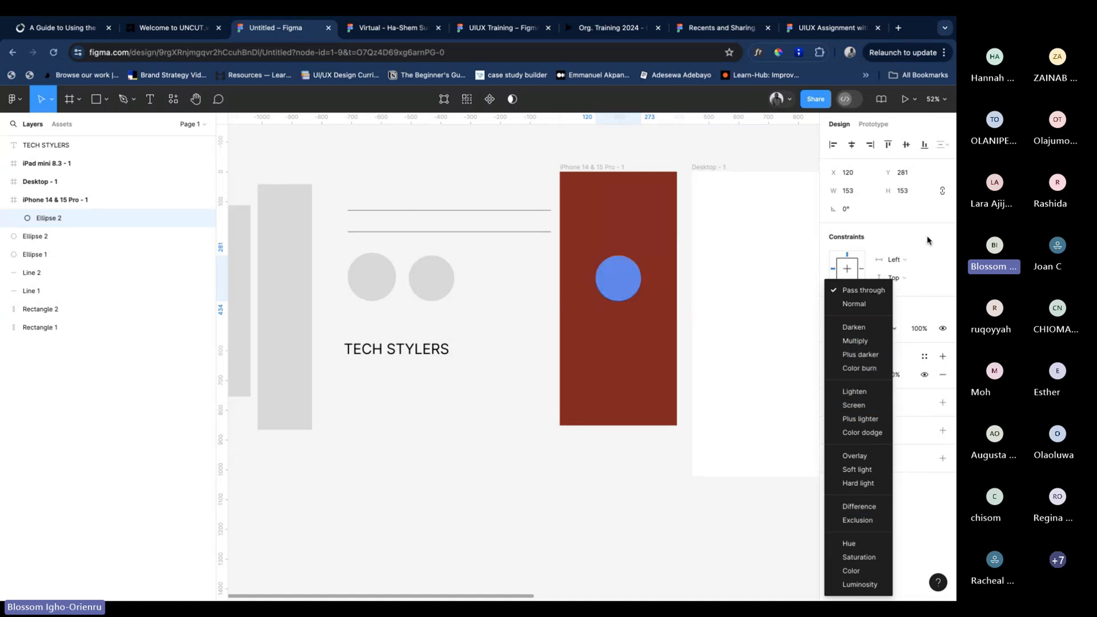
pyautogui.click(928, 240)
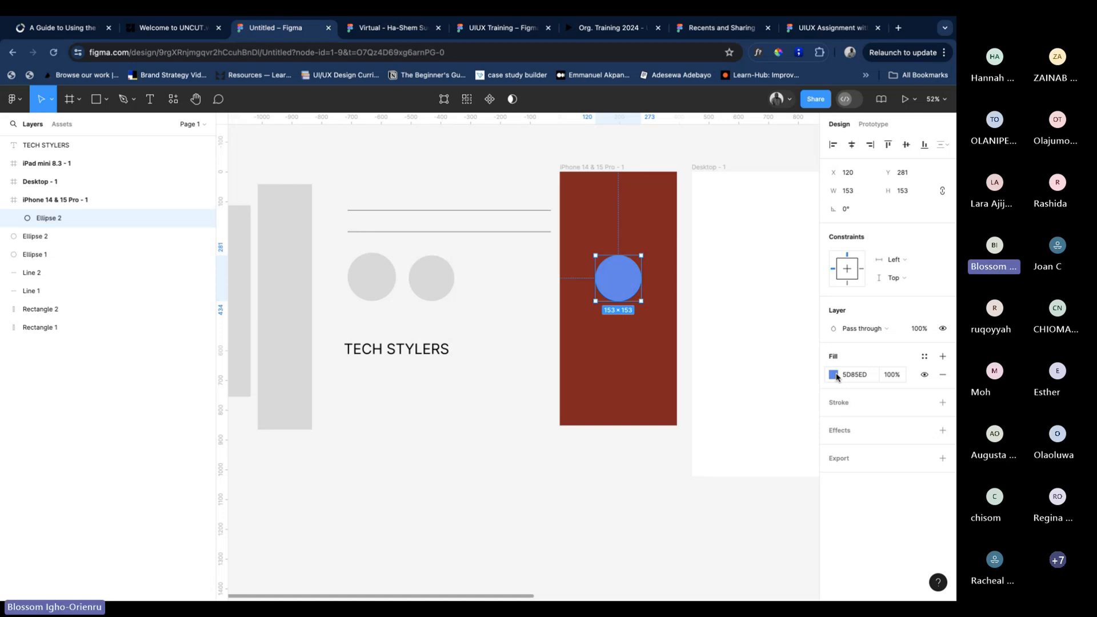
# Recolor the circle inside the red phone frame to yellow, F1DE2F, trying darker shades on the way
pyautogui.click(835, 375)
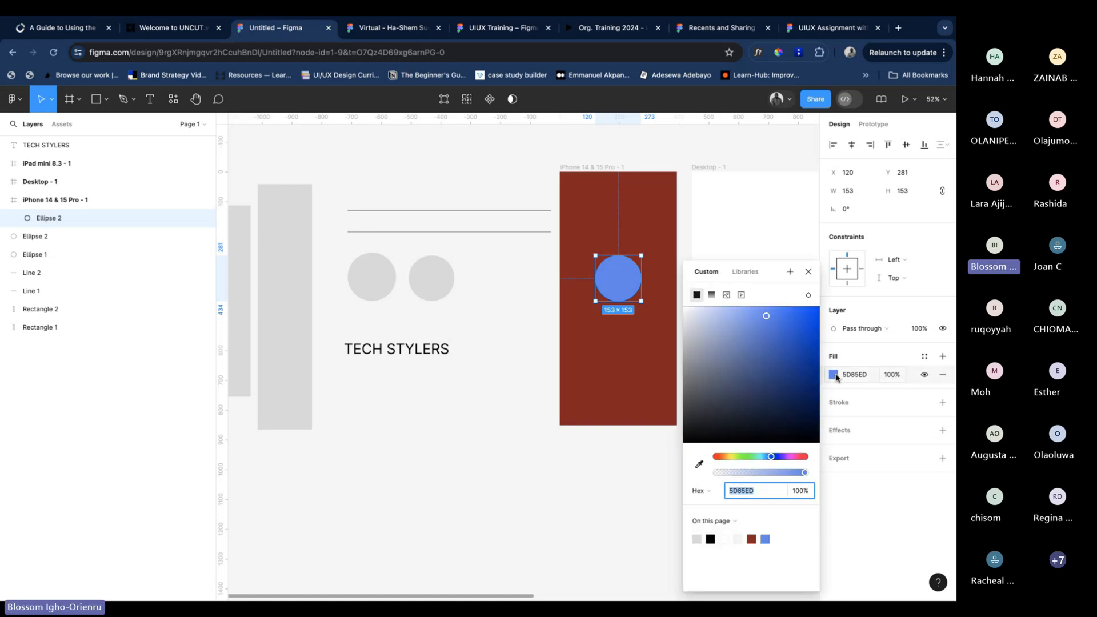
pyautogui.moveTo(756, 384); pyautogui.dragTo(793, 399)
pyautogui.click(734, 420)
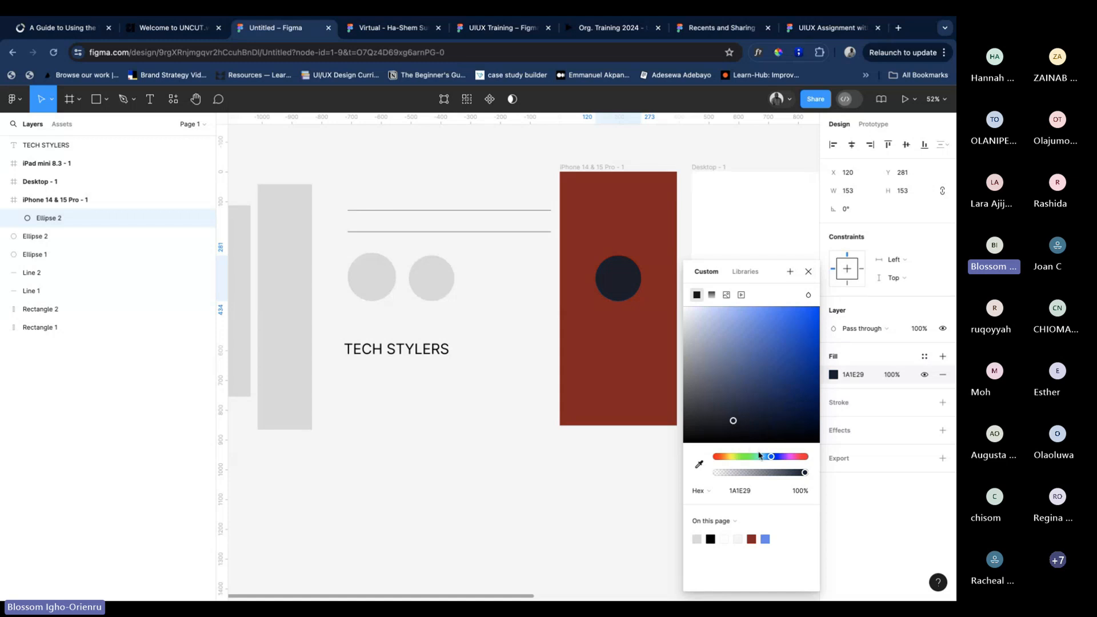
pyautogui.moveTo(772, 457); pyautogui.dragTo(730, 458)
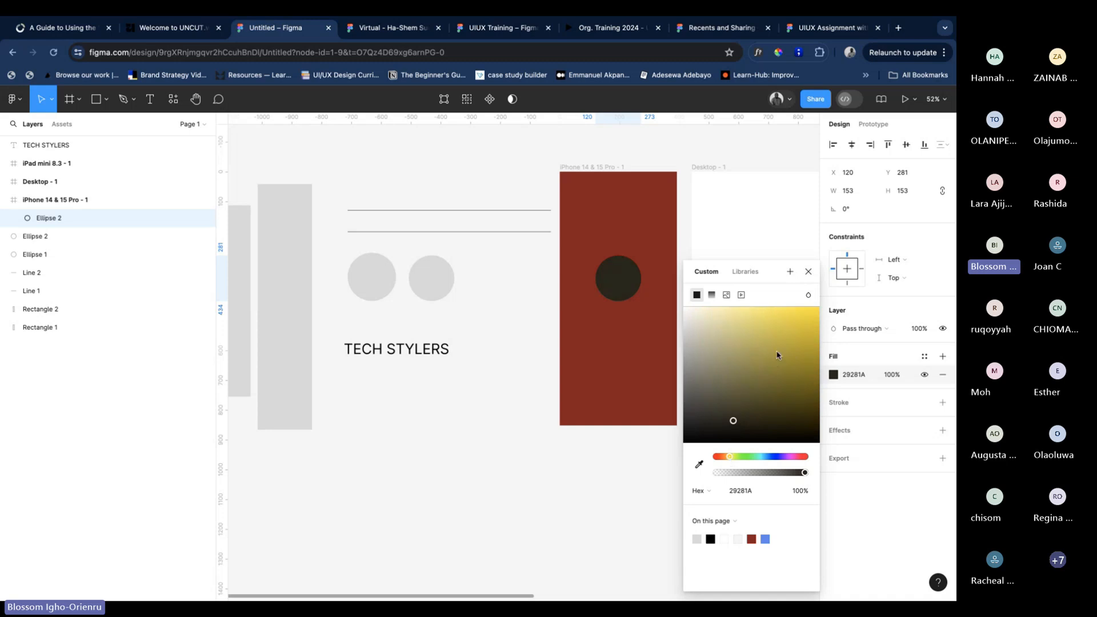
pyautogui.click(780, 342)
pyautogui.moveTo(781, 332); pyautogui.dragTo(795, 314)
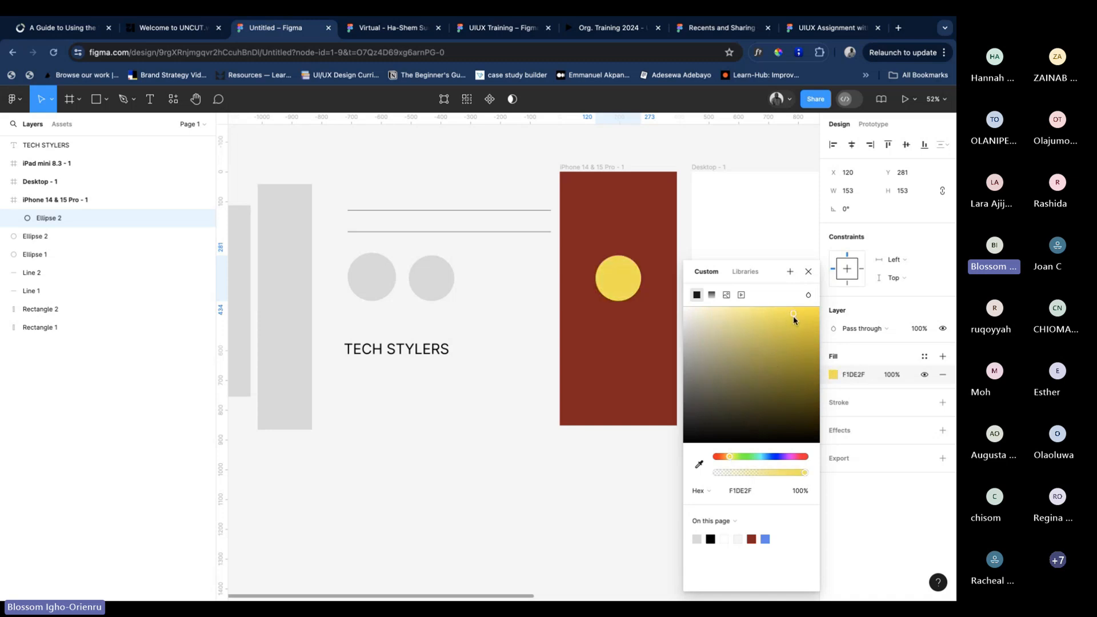
# Recolor the circle inside the red phone frame to near-black, 250D0D, trying a pink hue on the way
pyautogui.click(753, 458)
pyautogui.moveTo(753, 457); pyautogui.dragTo(804, 457)
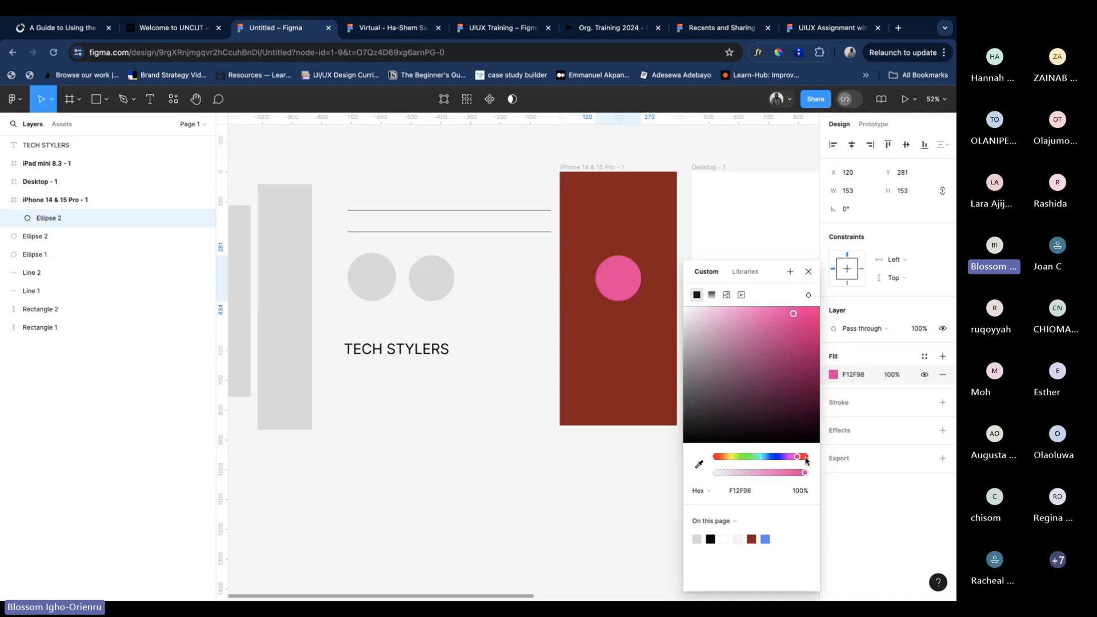
pyautogui.click(803, 386)
pyautogui.click(770, 423)
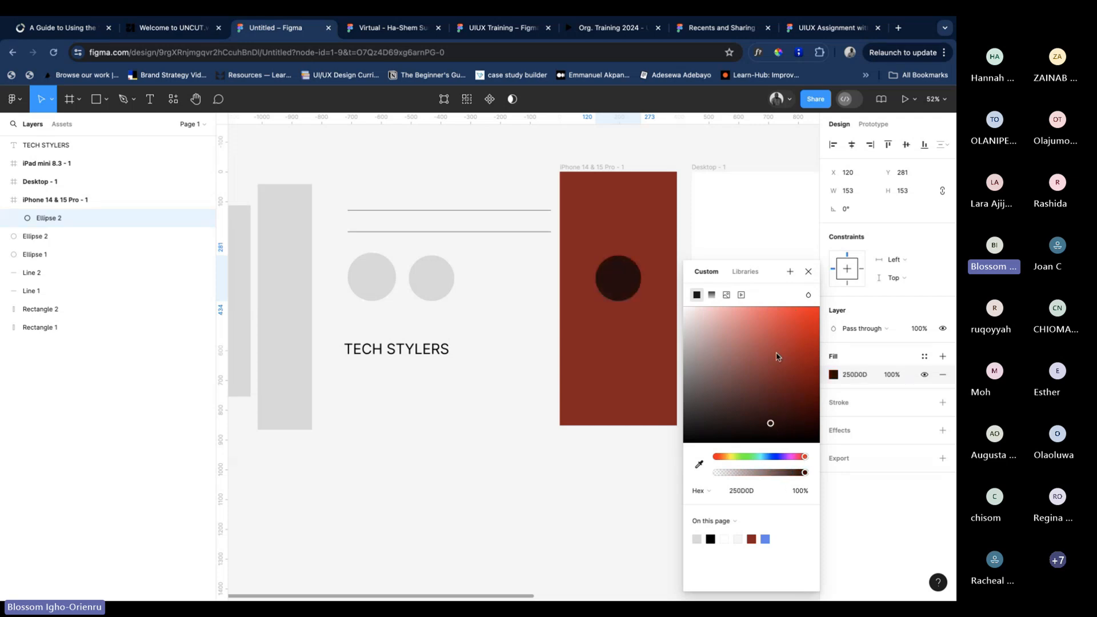
pyautogui.click(808, 272)
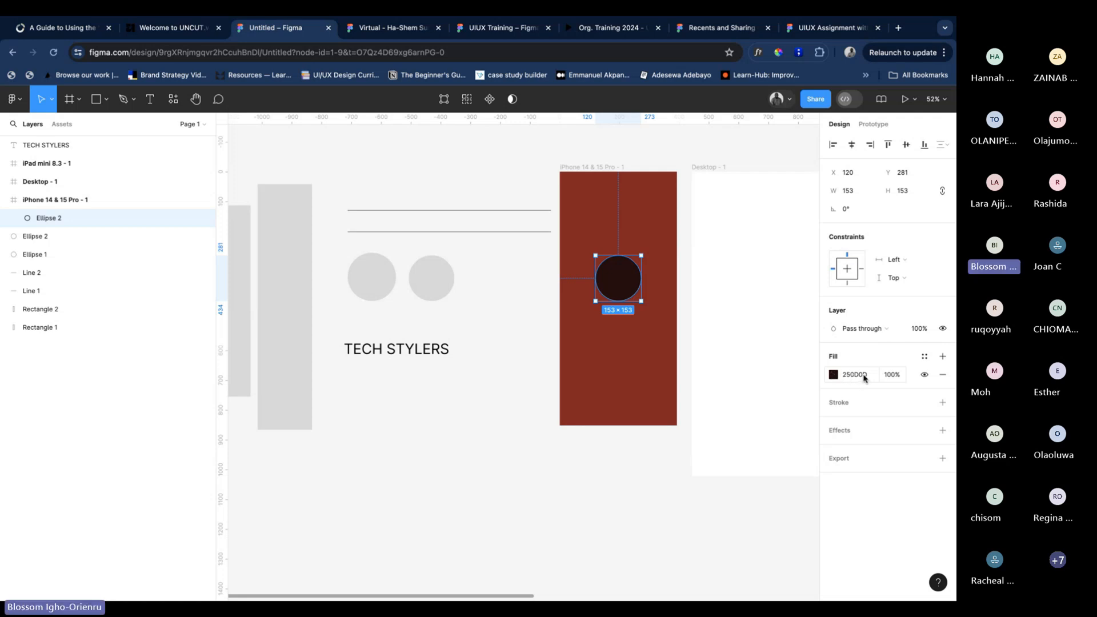
# Add a stroke to the dark circle in the red phone frame and color it white, FFFFFF
pyautogui.click(943, 403)
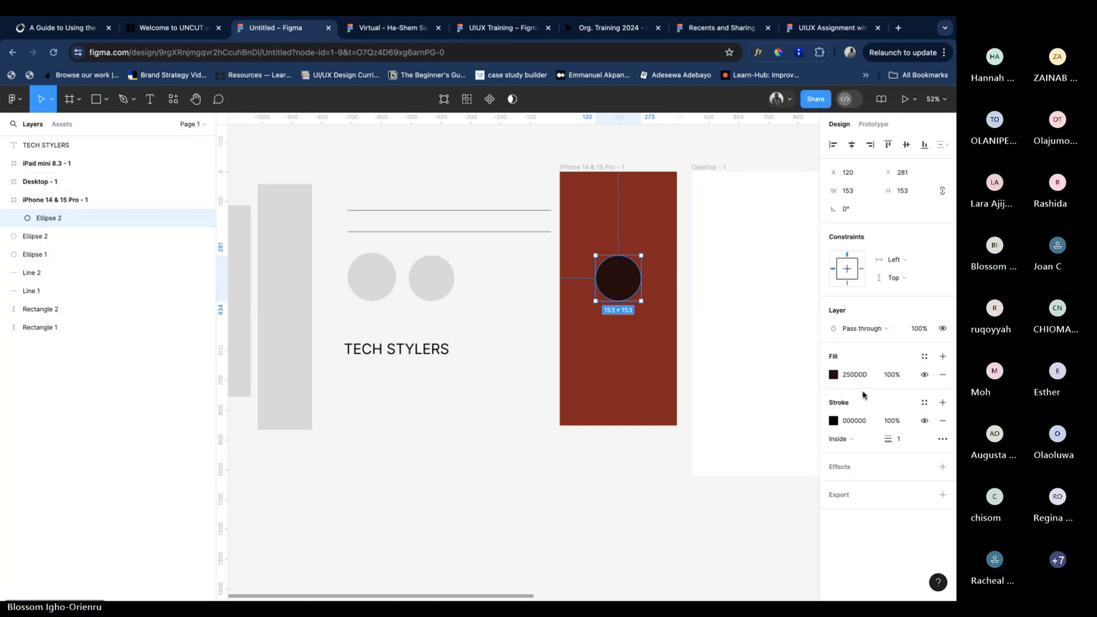
pyautogui.click(834, 421)
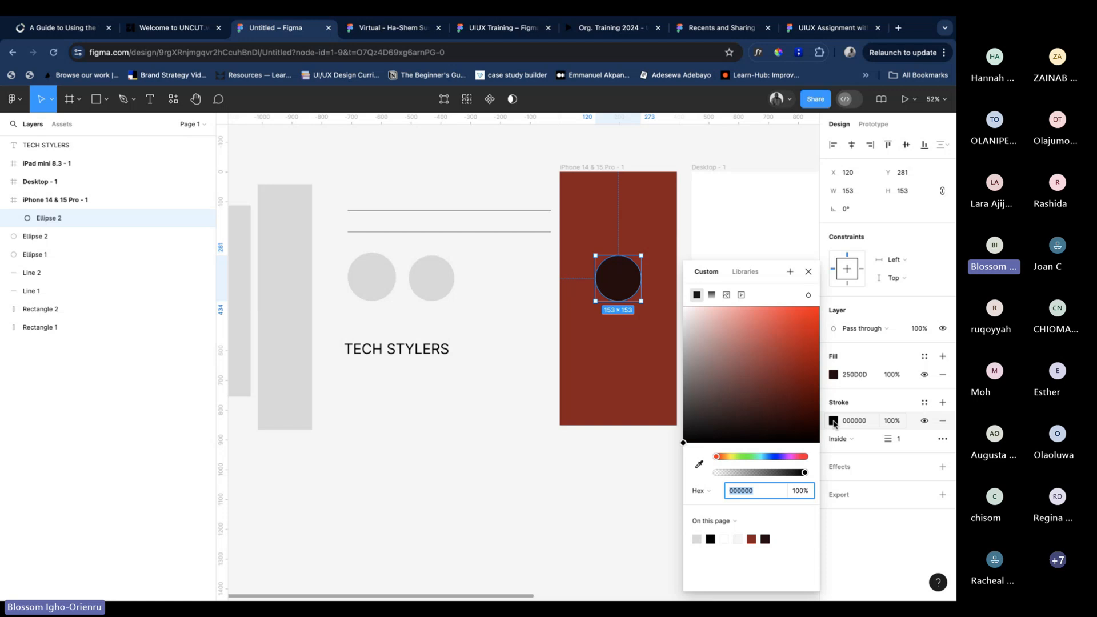
pyautogui.click(688, 312)
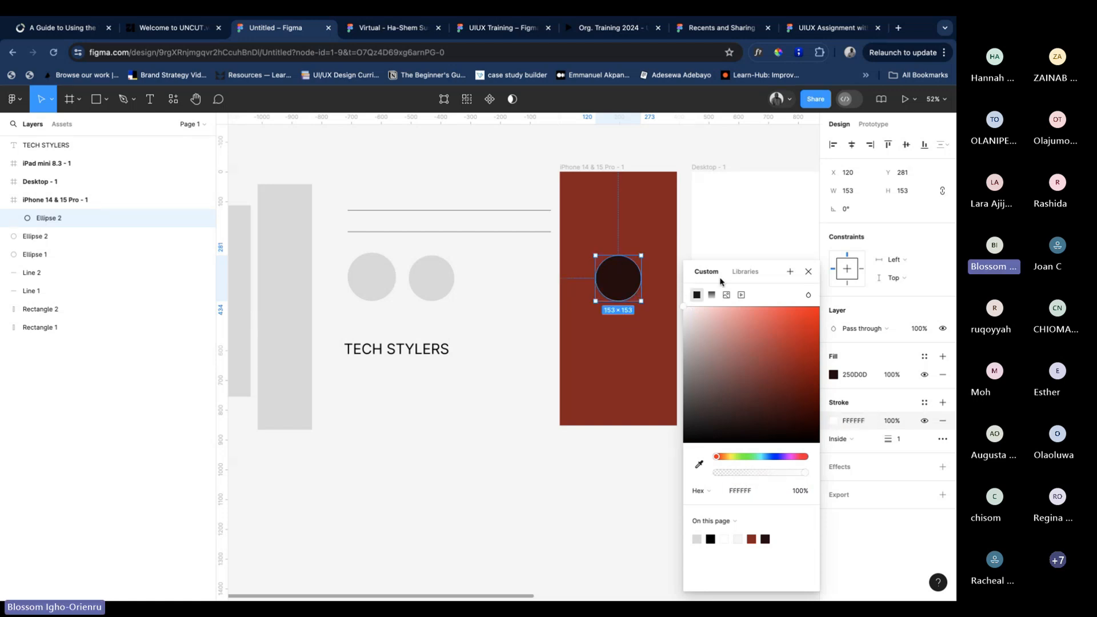
pyautogui.click(808, 272)
pyautogui.click(612, 355)
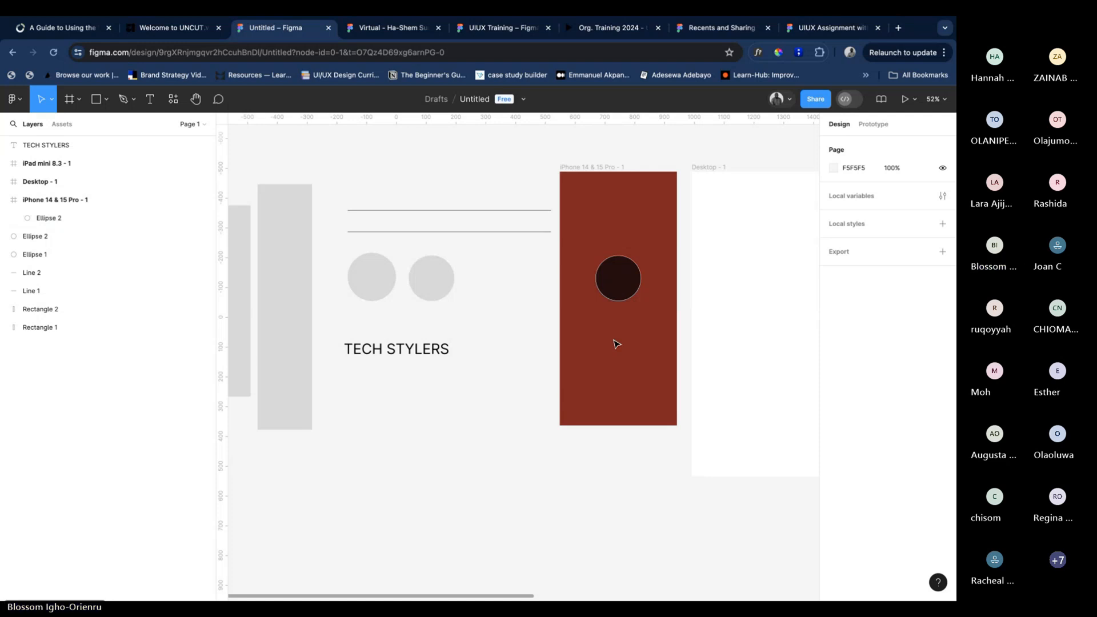
# Set the stroke thickness of the circle in the red phone frame to 9
pyautogui.scroll(5, 626, 291)
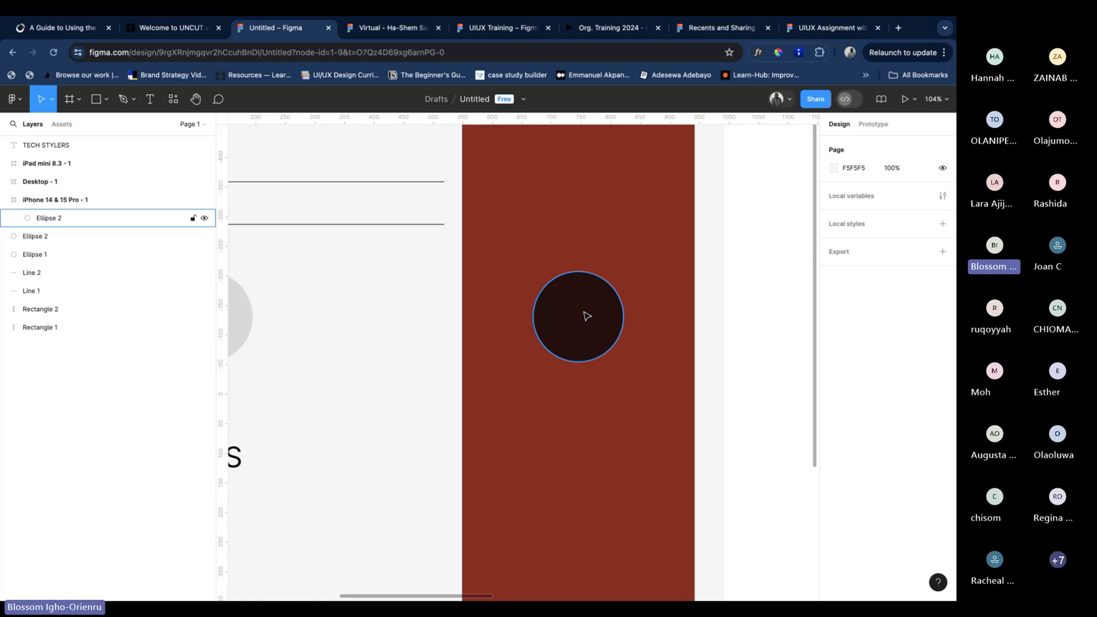
pyautogui.click(589, 314)
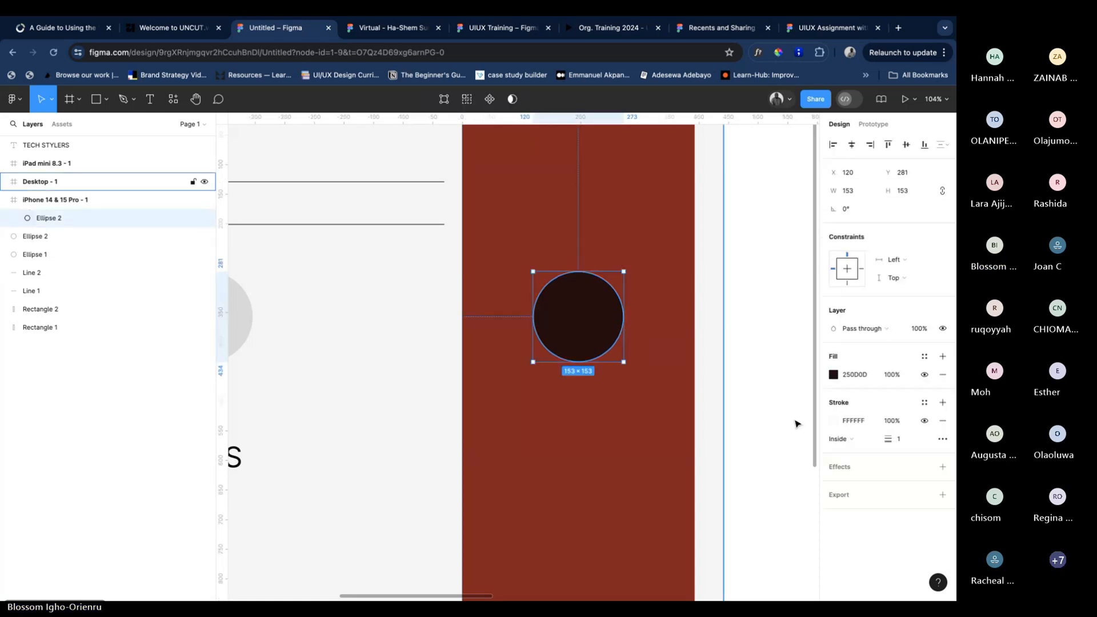
pyautogui.click(906, 442)
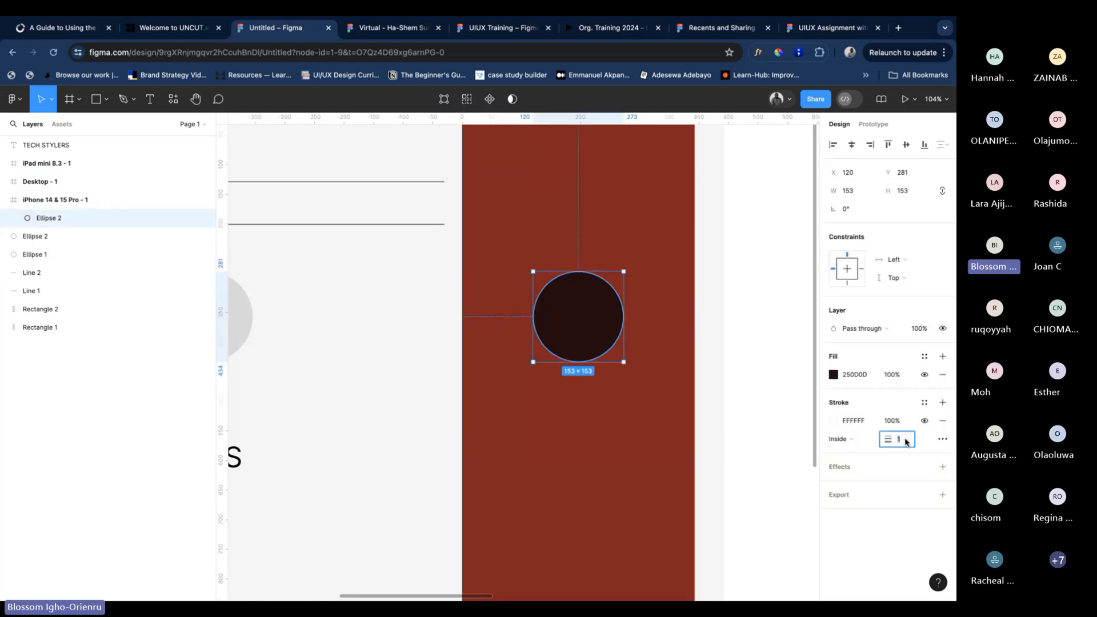
pyautogui.write('9')
pyautogui.press('Return')
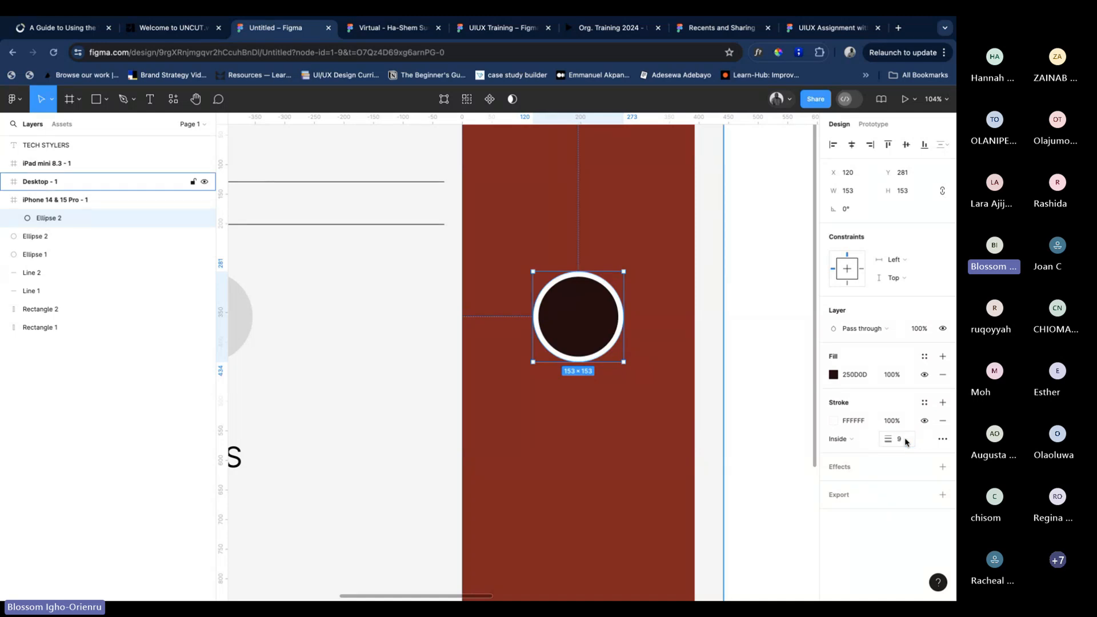
pyautogui.click(716, 421)
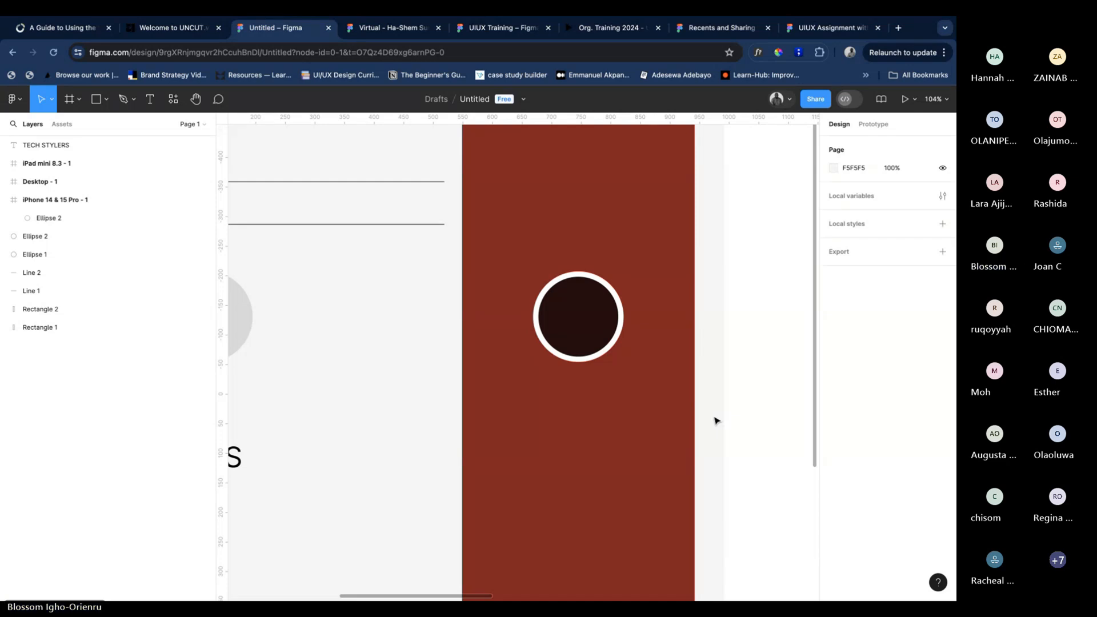
# Recolor the circle's stroke to light pink-purple, EE93F0, trying red, violet and rose shades on the way
pyautogui.click(566, 314)
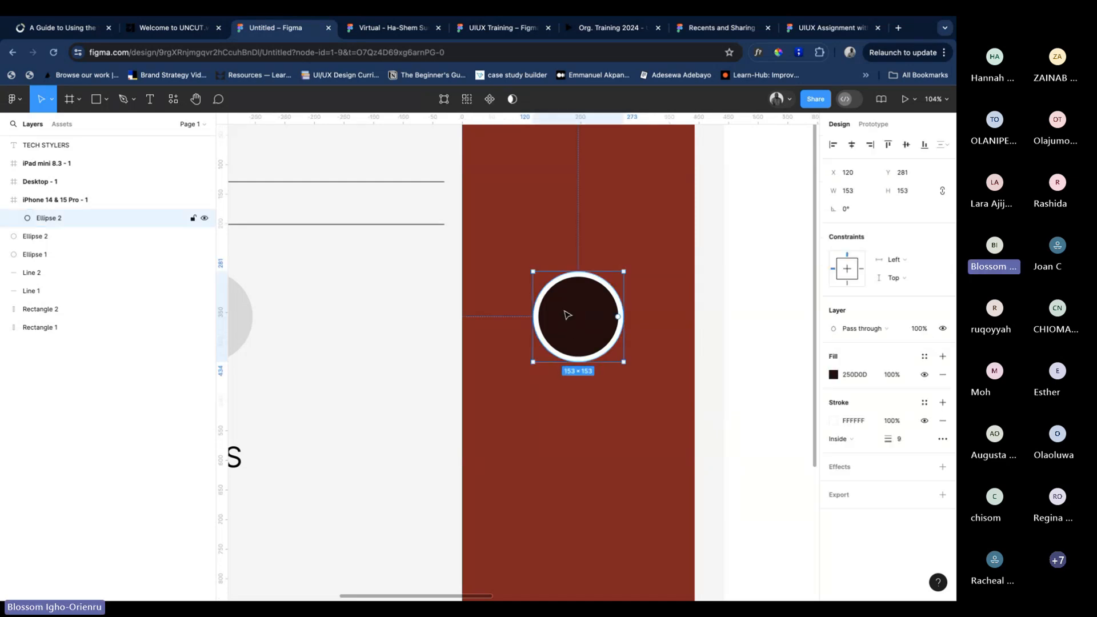
pyautogui.click(834, 421)
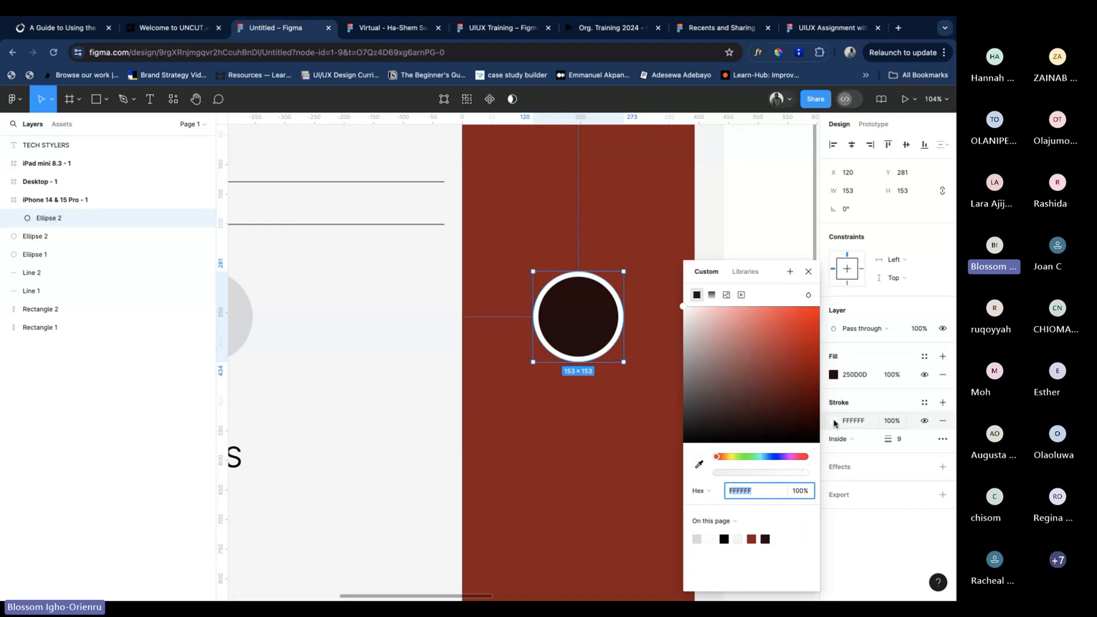
pyautogui.click(776, 382)
pyautogui.click(760, 423)
pyautogui.click(737, 320)
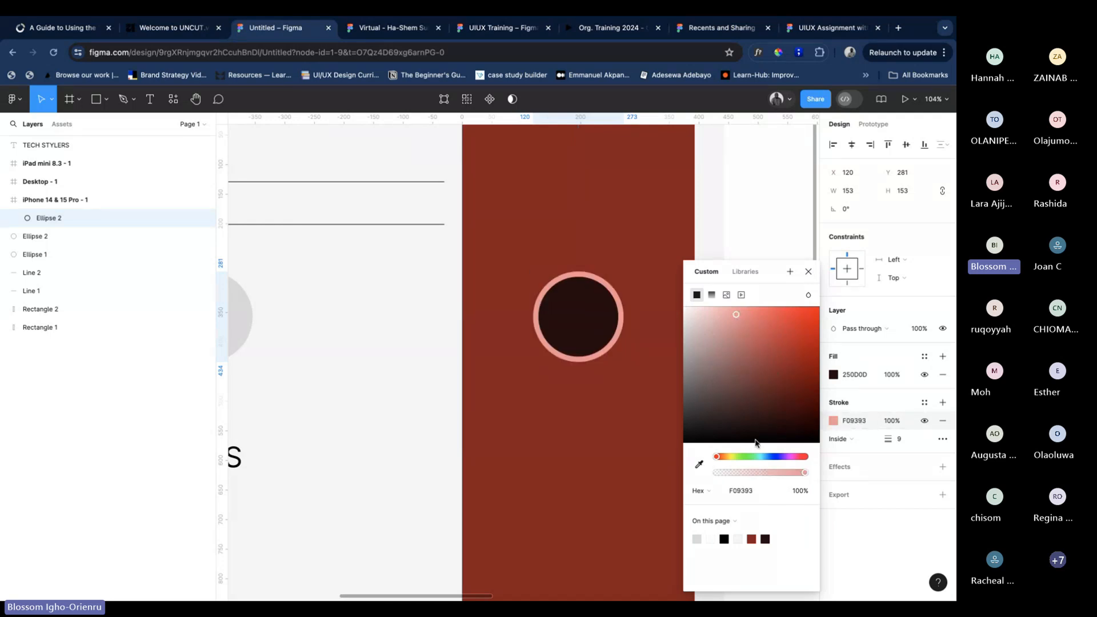
pyautogui.click(756, 457)
pyautogui.click(771, 458)
pyautogui.click(783, 458)
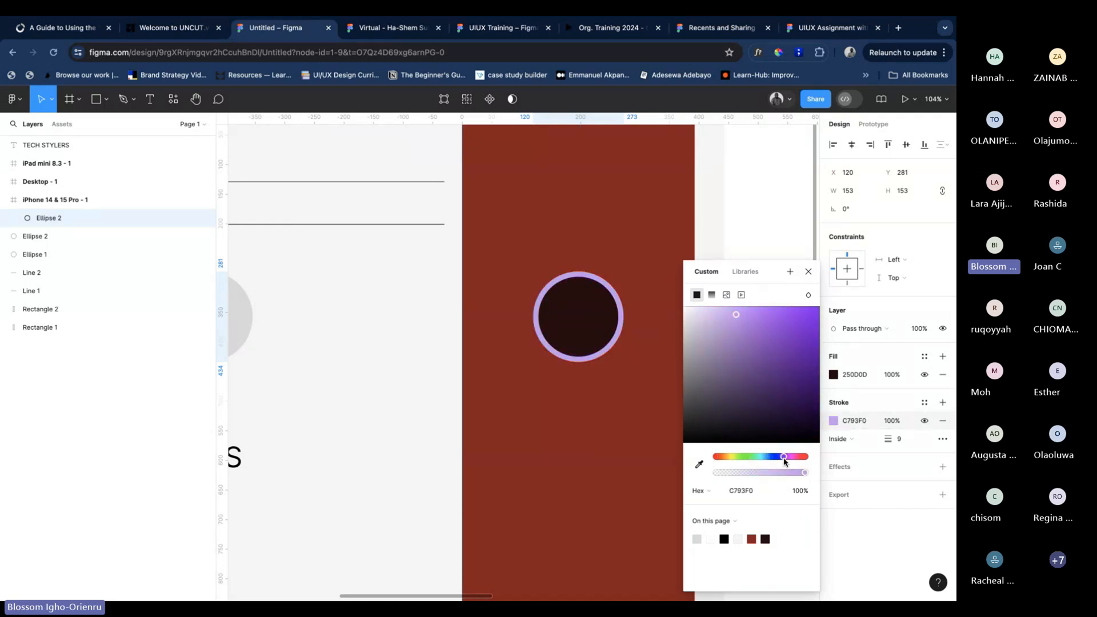
pyautogui.click(802, 457)
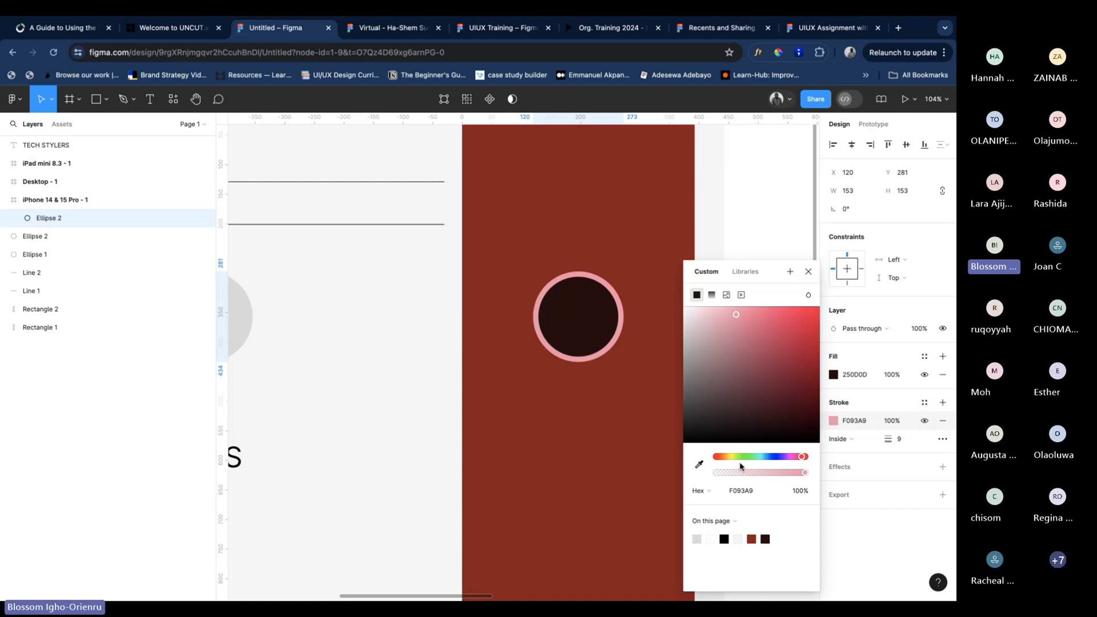
pyautogui.click(790, 457)
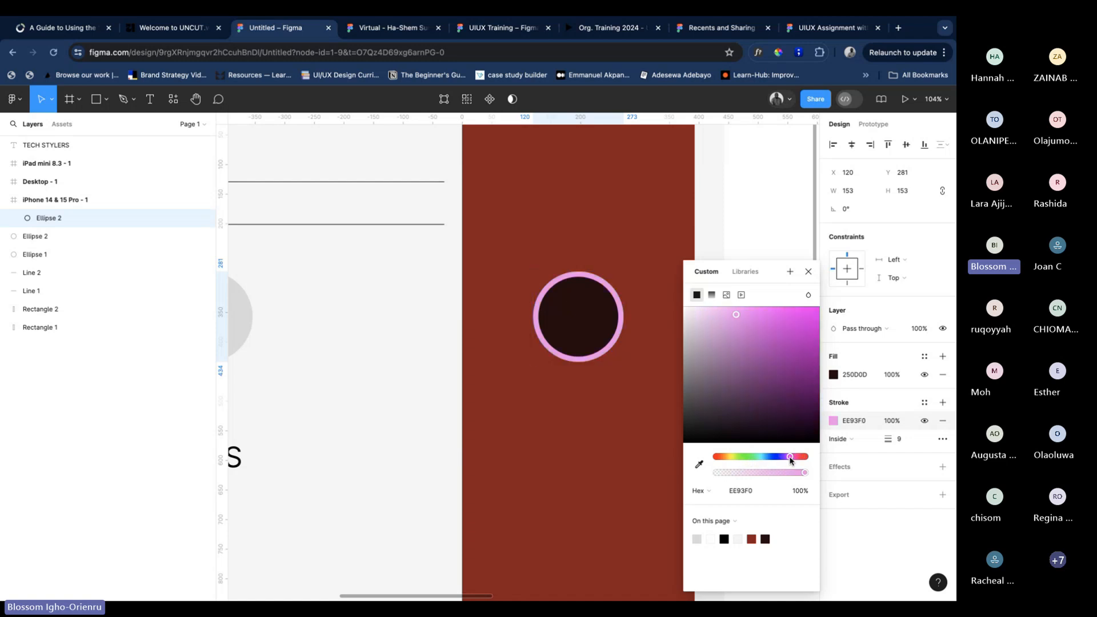
pyautogui.click(809, 271)
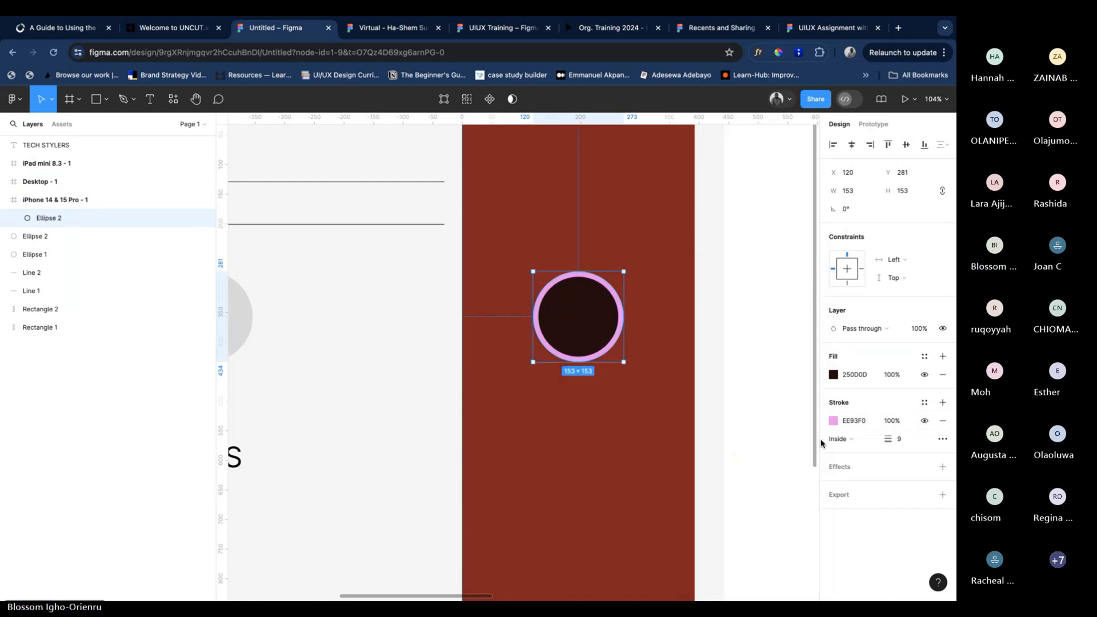
# Add a Drop shadow effect to the circle and inspect its lower edge up close
pyautogui.click(943, 468)
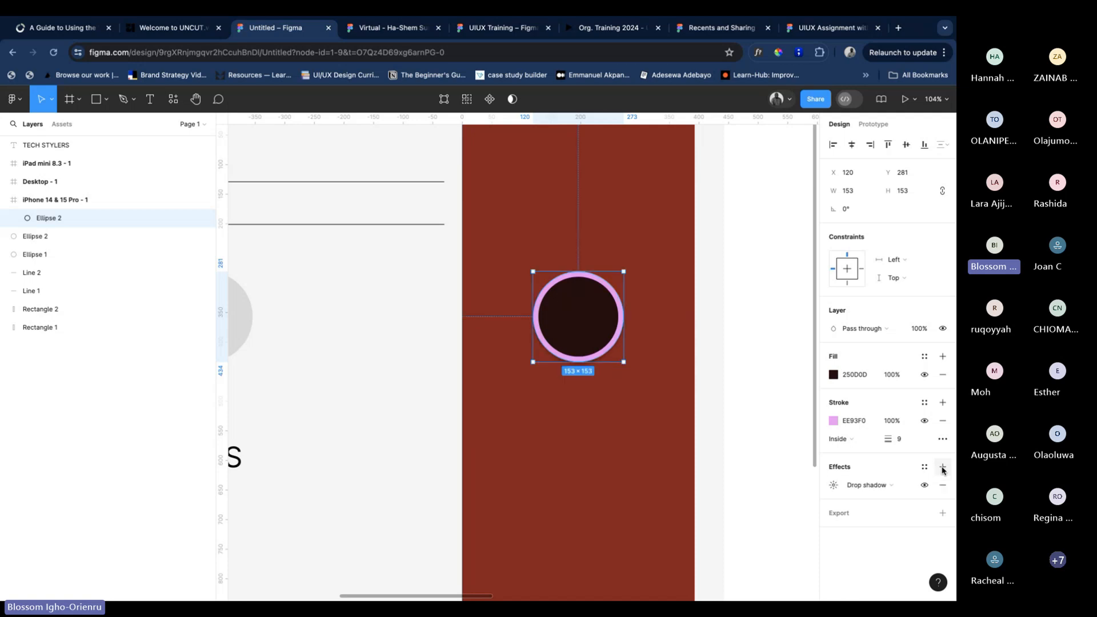
pyautogui.click(880, 485)
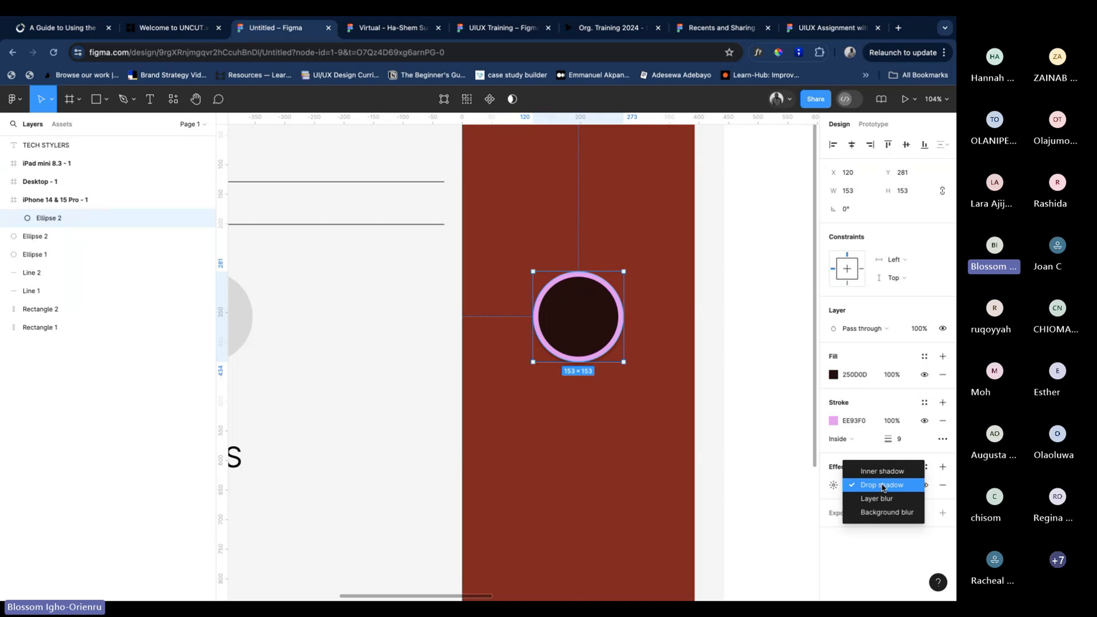
pyautogui.click(883, 485)
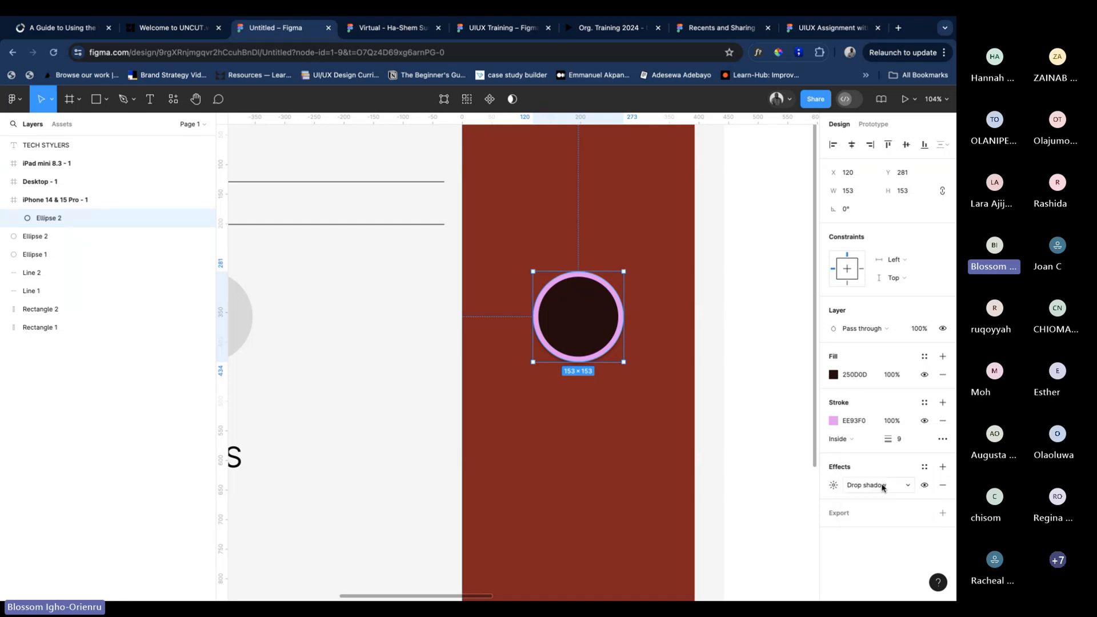
pyautogui.click(717, 448)
pyautogui.scroll(5, 609, 399)
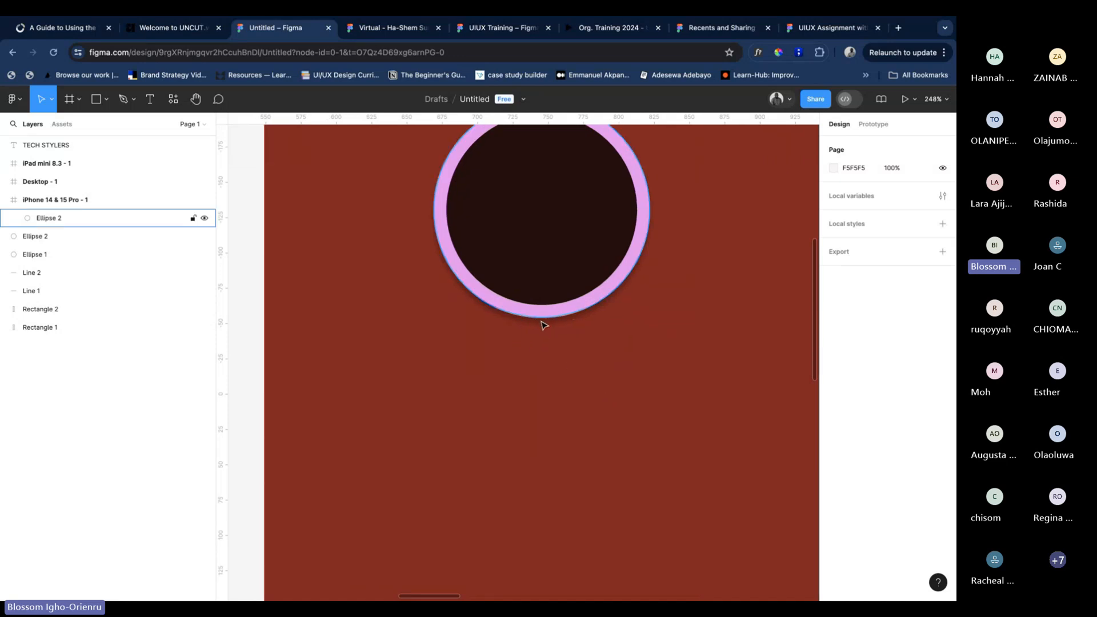
# Set the opacity of the circle's drop shadow to 60%
pyautogui.click(551, 243)
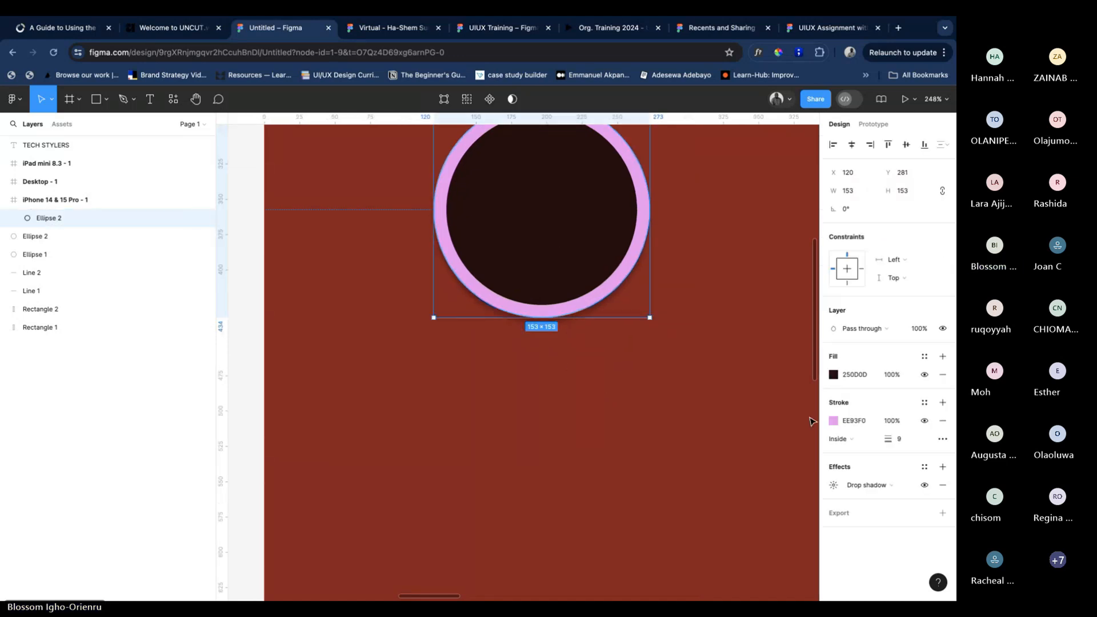
pyautogui.click(834, 486)
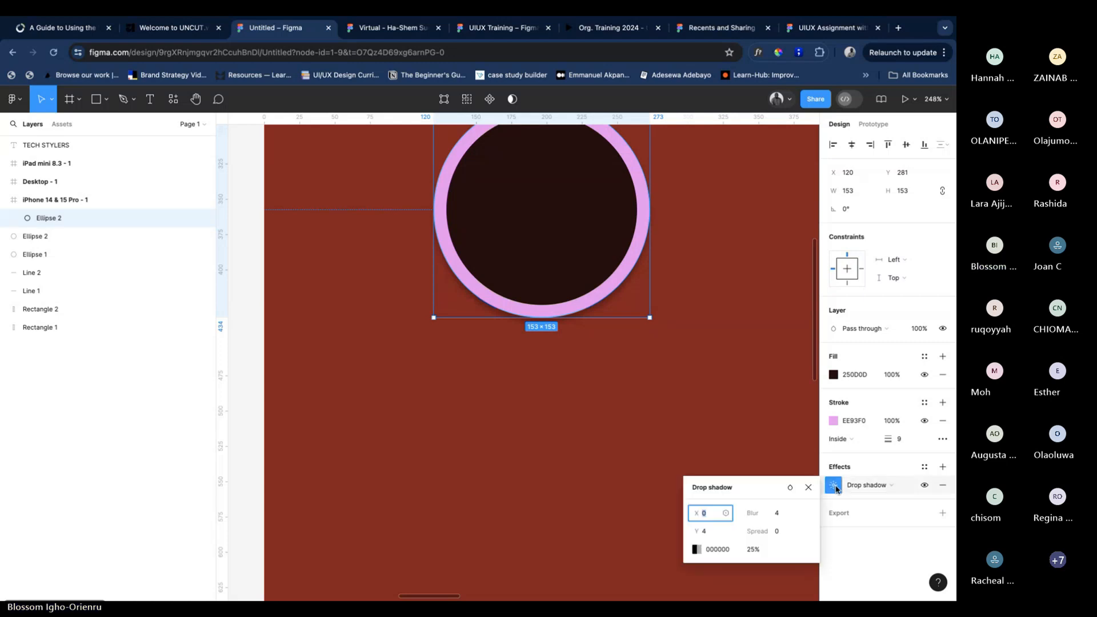
pyautogui.click(759, 552)
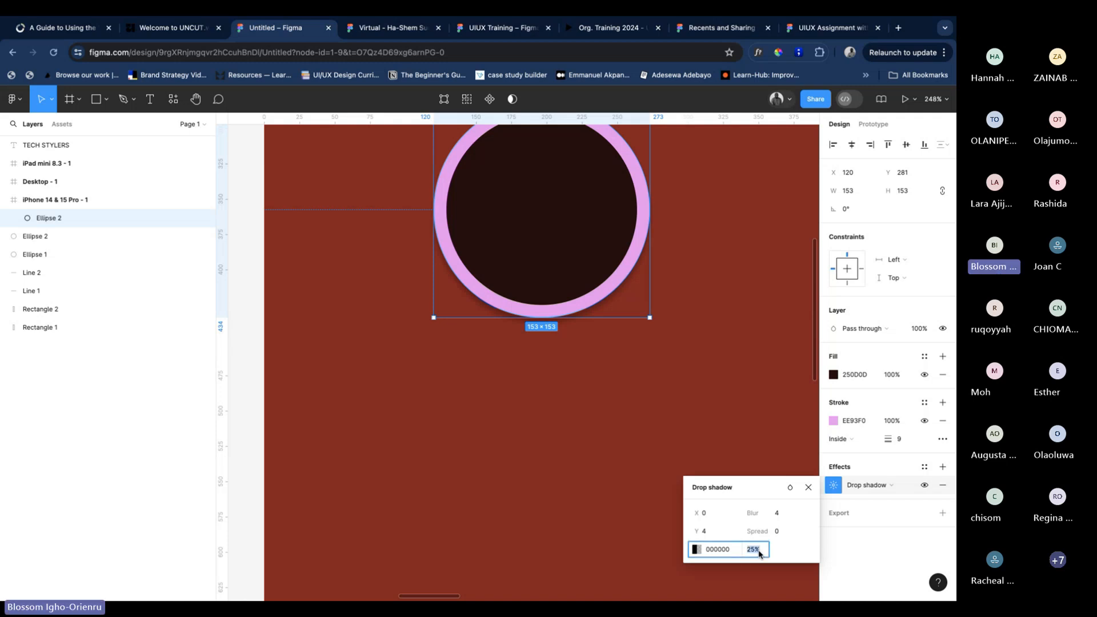
pyautogui.write('60')
pyautogui.press('Return')
pyautogui.click(580, 490)
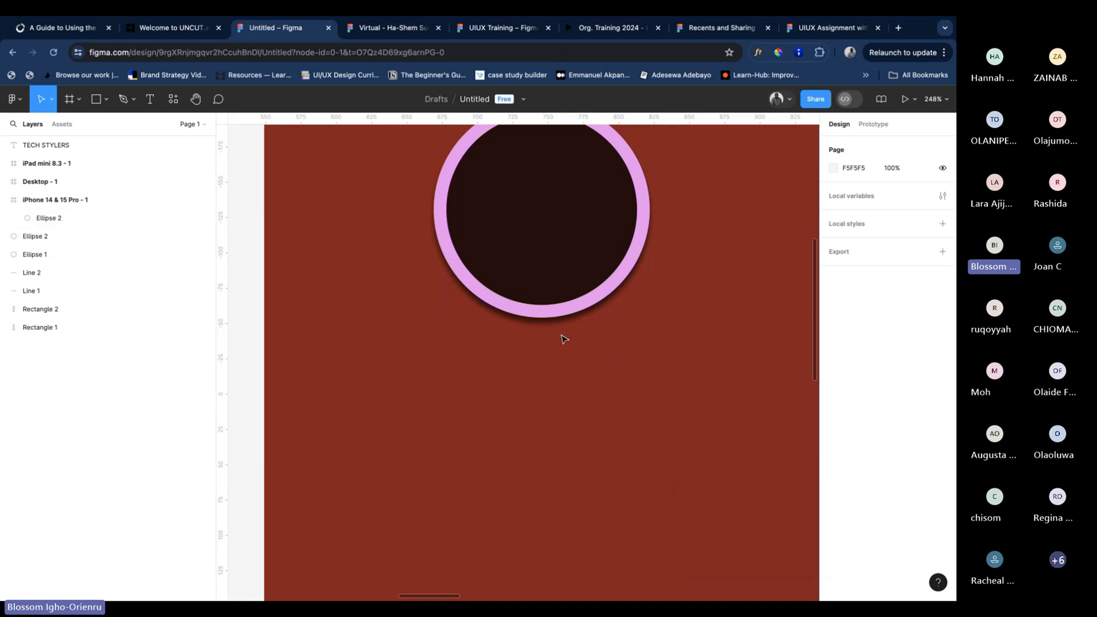
# Try Inner shadow as the circle's effect, return to Drop shadow and remove the effect
pyautogui.scroll(3, 620, 379)
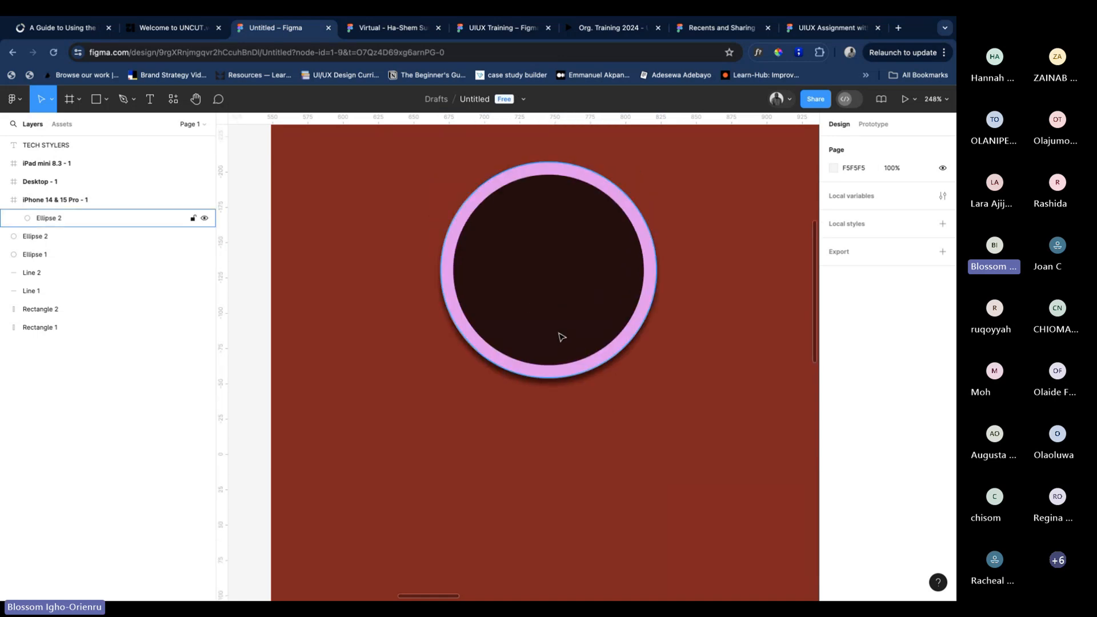
pyautogui.click(560, 337)
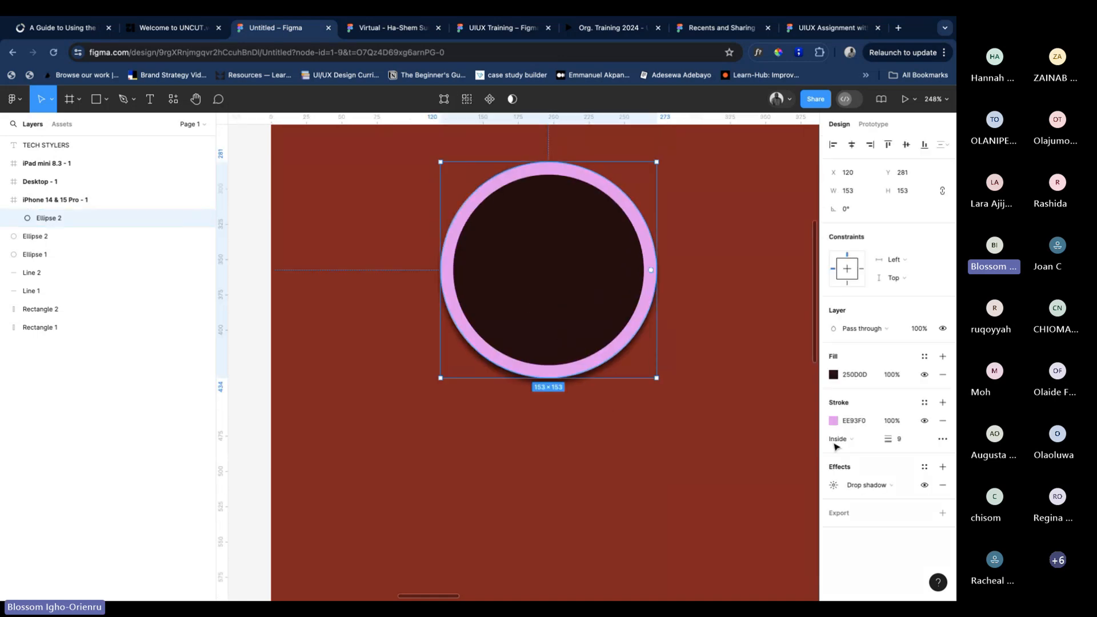
pyautogui.click(886, 485)
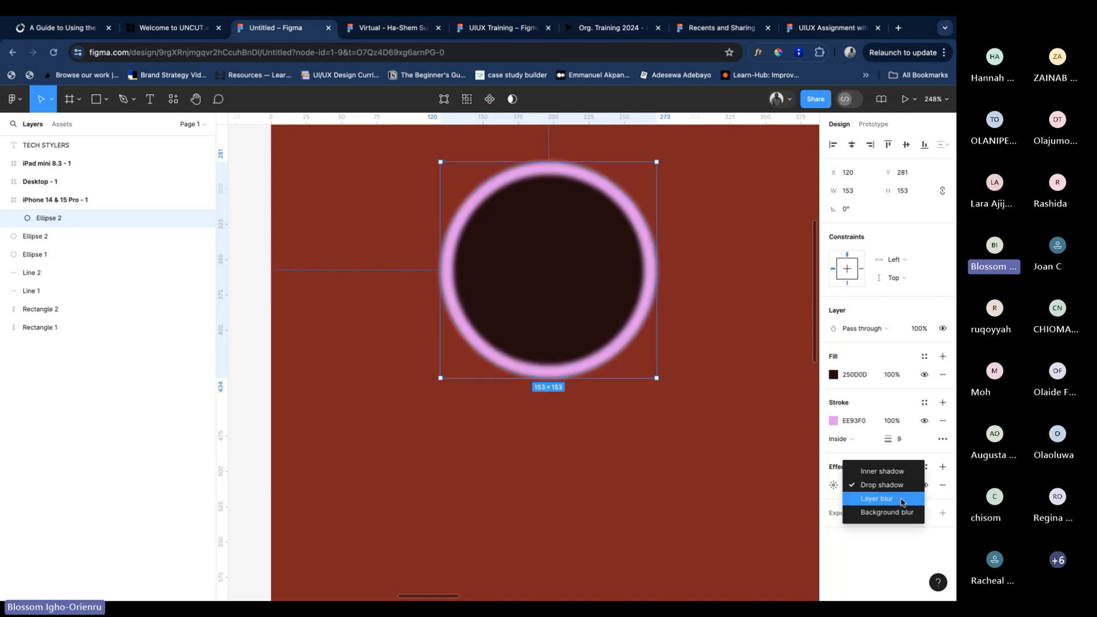
pyautogui.click(887, 472)
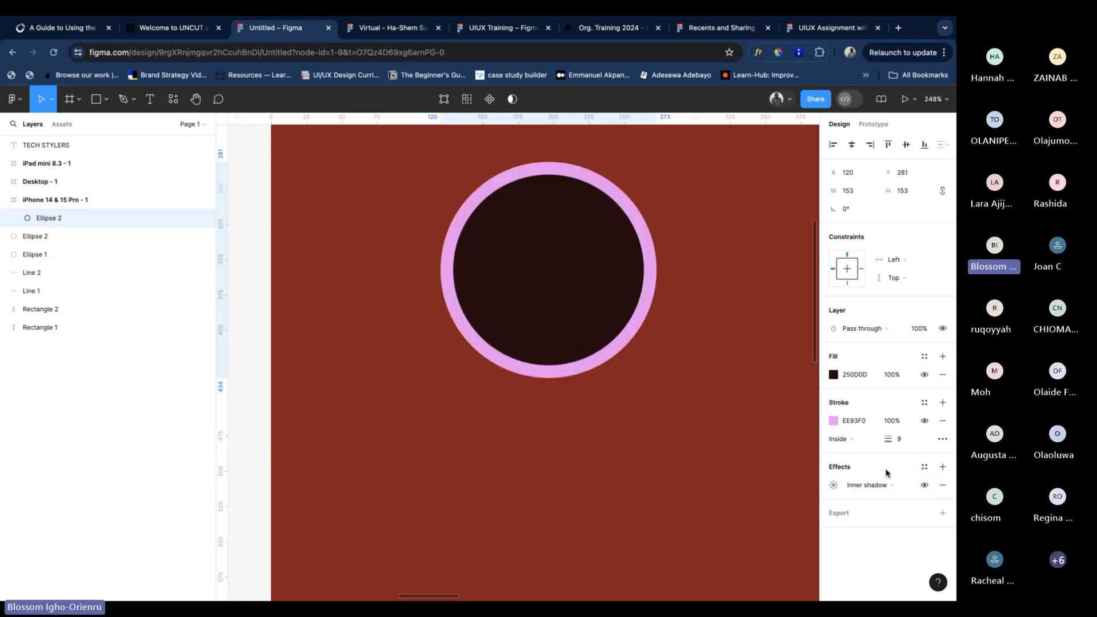
pyautogui.click(833, 485)
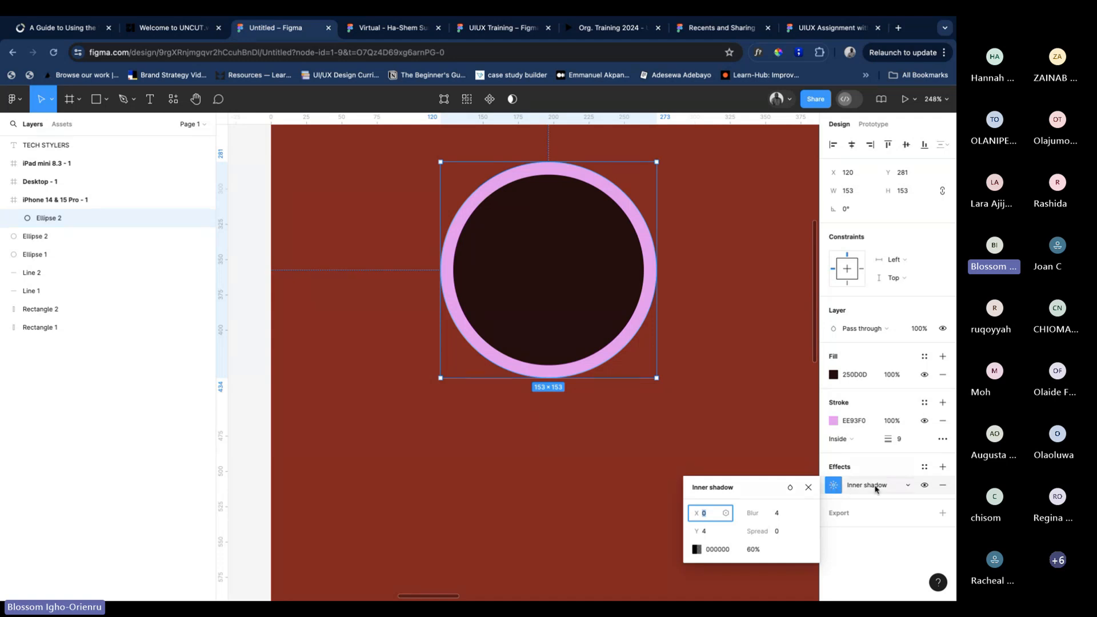
pyautogui.click(910, 489)
pyautogui.click(908, 500)
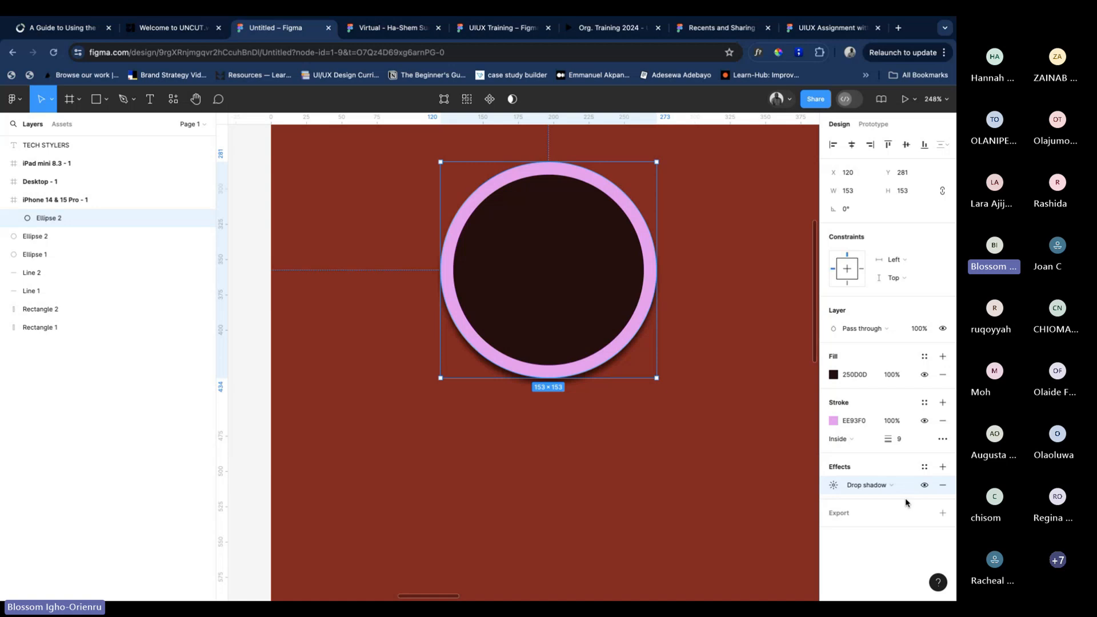
pyautogui.click(944, 486)
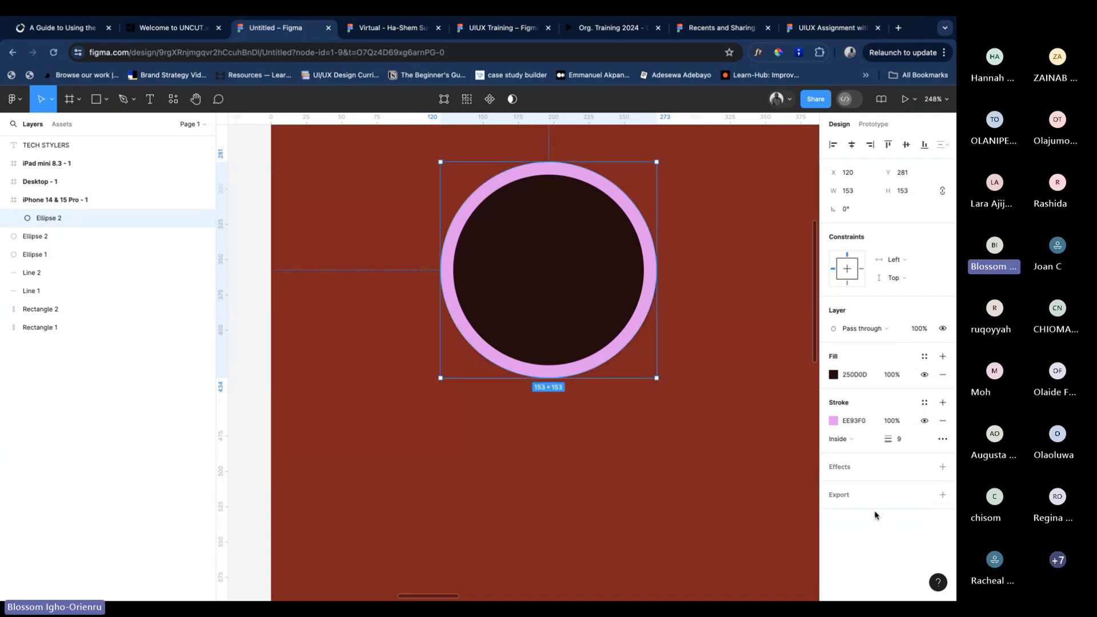
# Add a 1x PNG export setting to the circle in the red phone frame
pyautogui.click(943, 495)
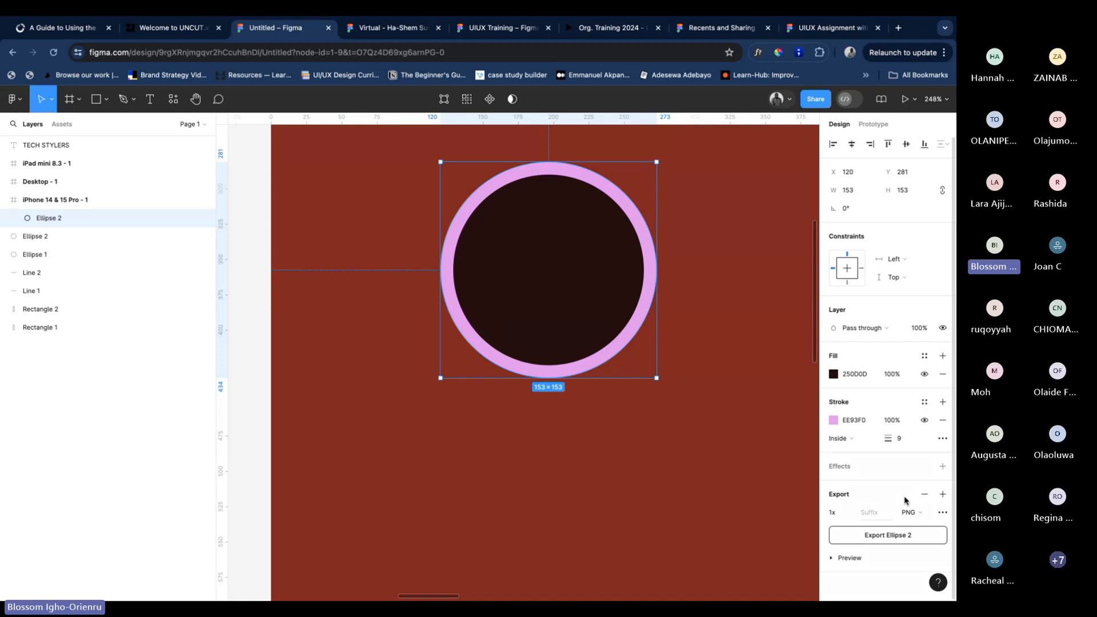
# Set the circle's export format to JPG and export it at 1x
pyautogui.click(910, 512)
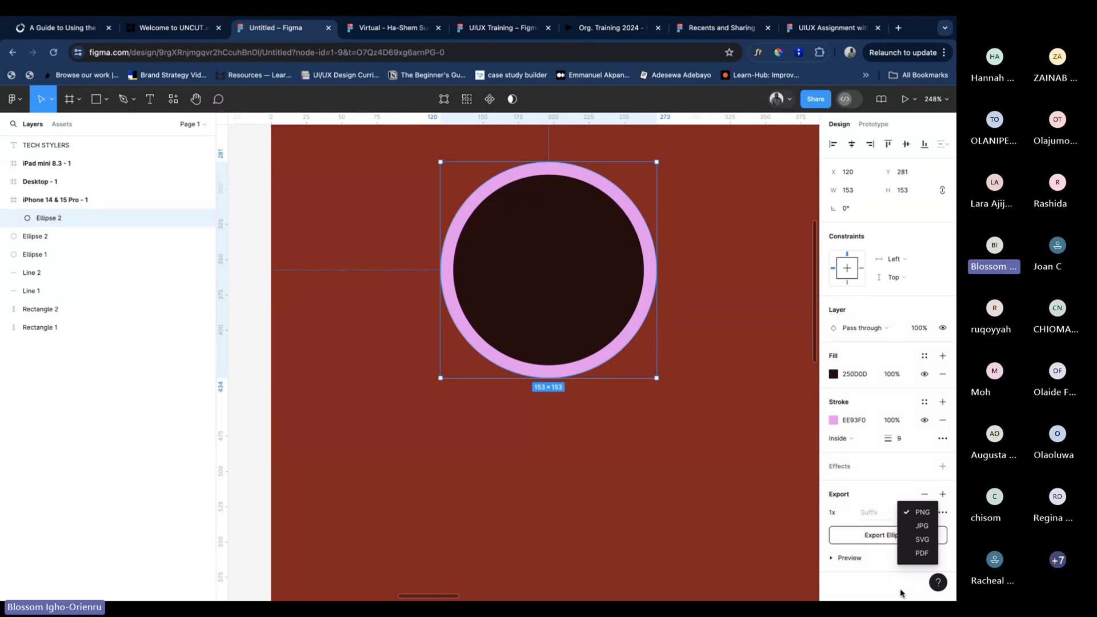
pyautogui.click(597, 322)
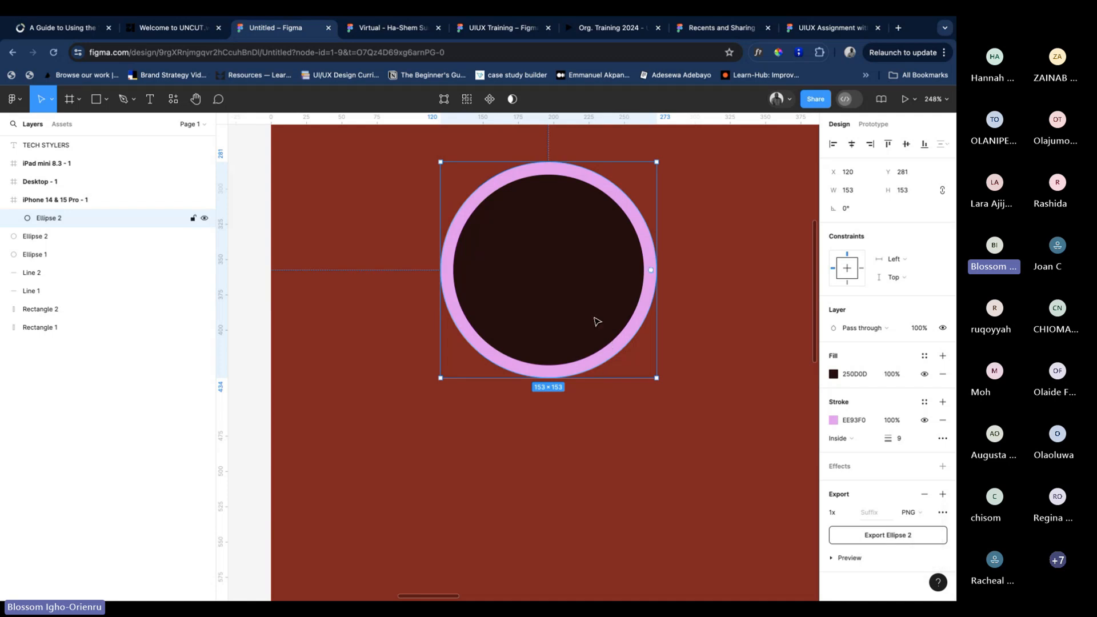
pyautogui.click(917, 513)
pyautogui.click(923, 527)
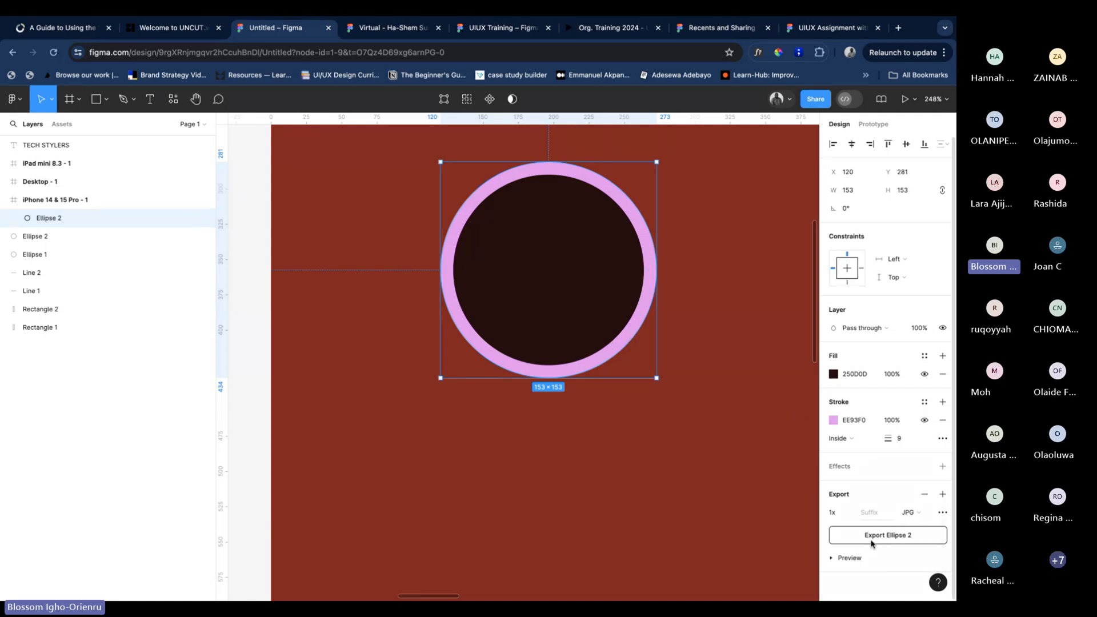
pyautogui.click(888, 541)
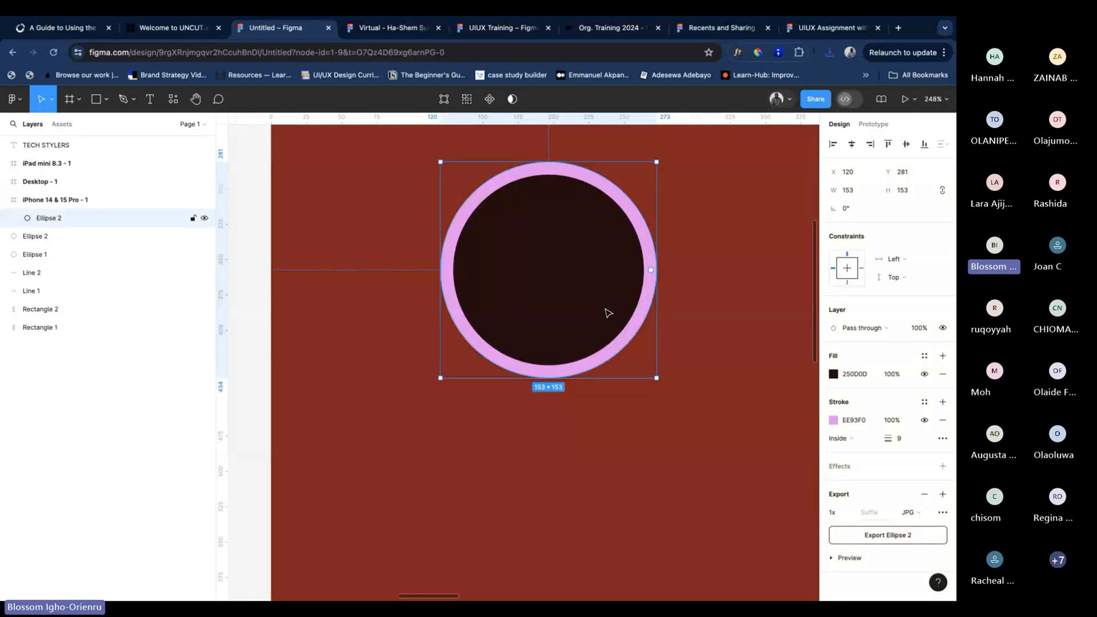
# Select the TECH STYLERS text and browse the available fonts, previewing them without changing its font
pyautogui.scroll(-2, 606, 312)
pyautogui.scroll(-5, 594, 331)
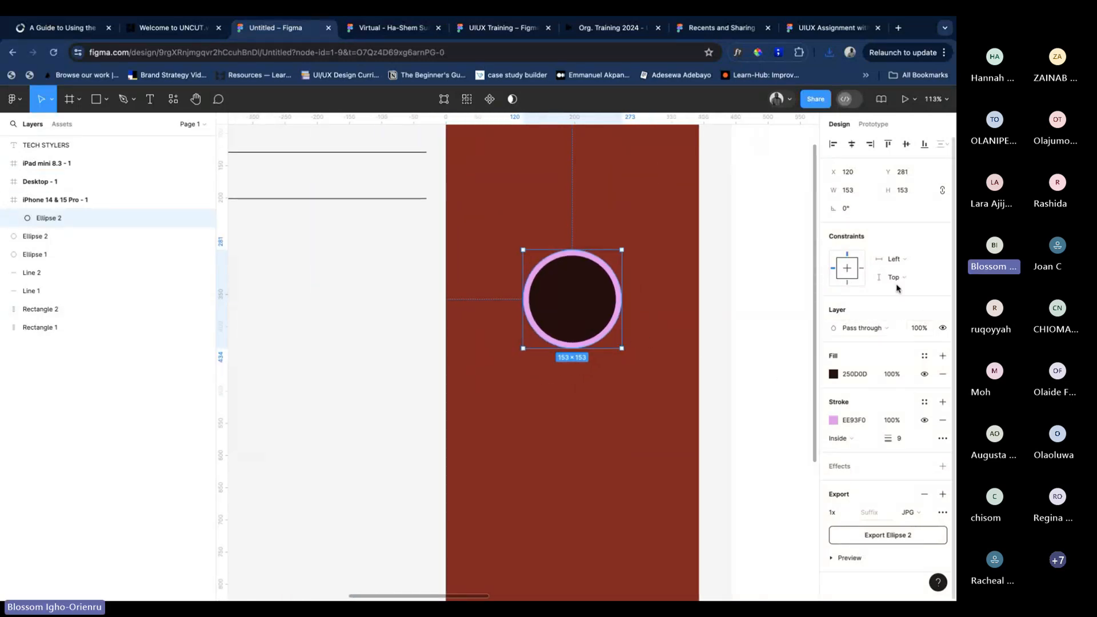
pyautogui.scroll(-5, 759, 361)
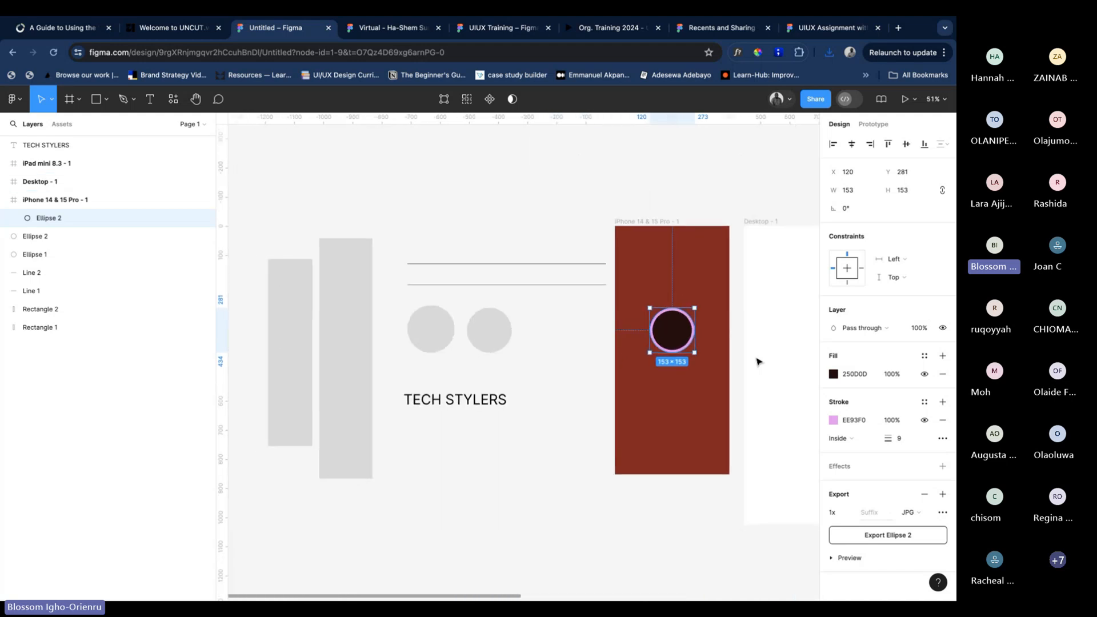
pyautogui.click(471, 407)
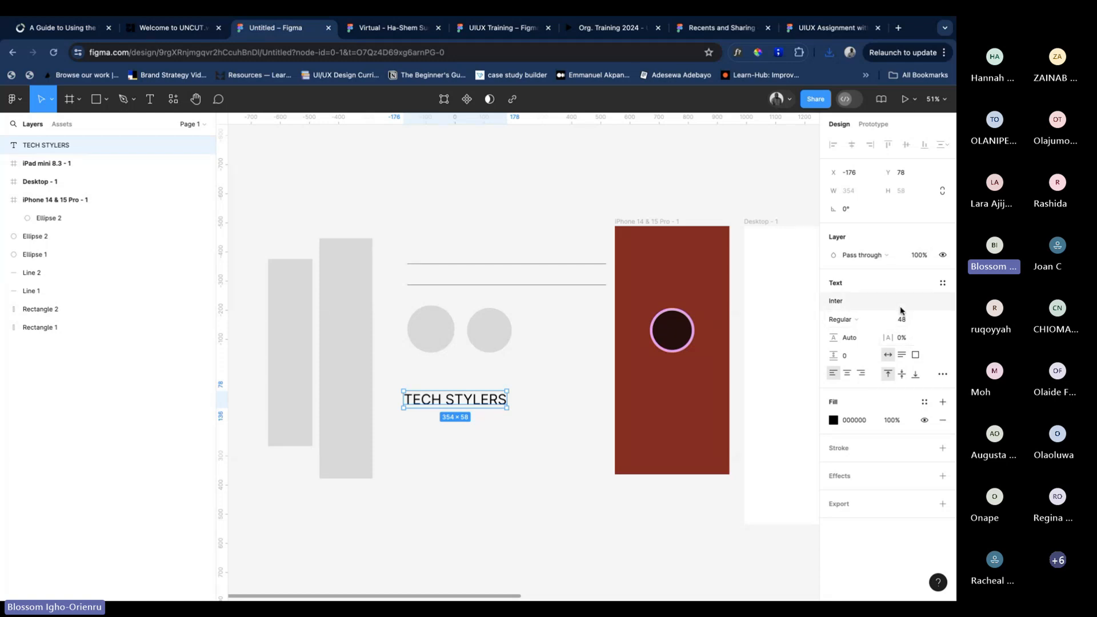
pyautogui.click(854, 304)
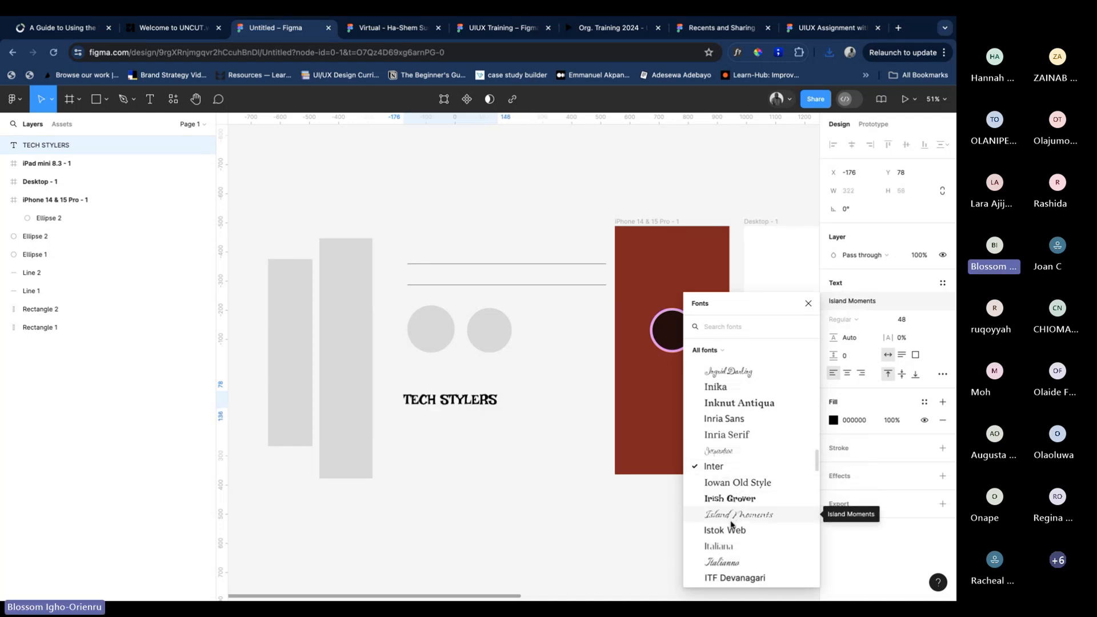
pyautogui.scroll(5, 746, 423)
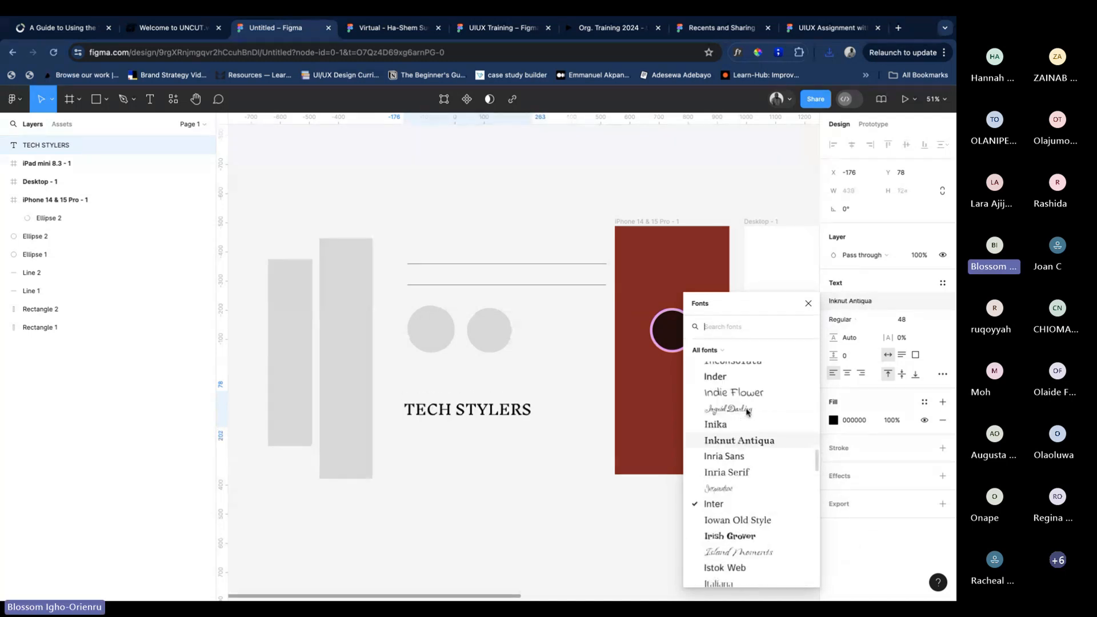
pyautogui.scroll(4, 740, 384)
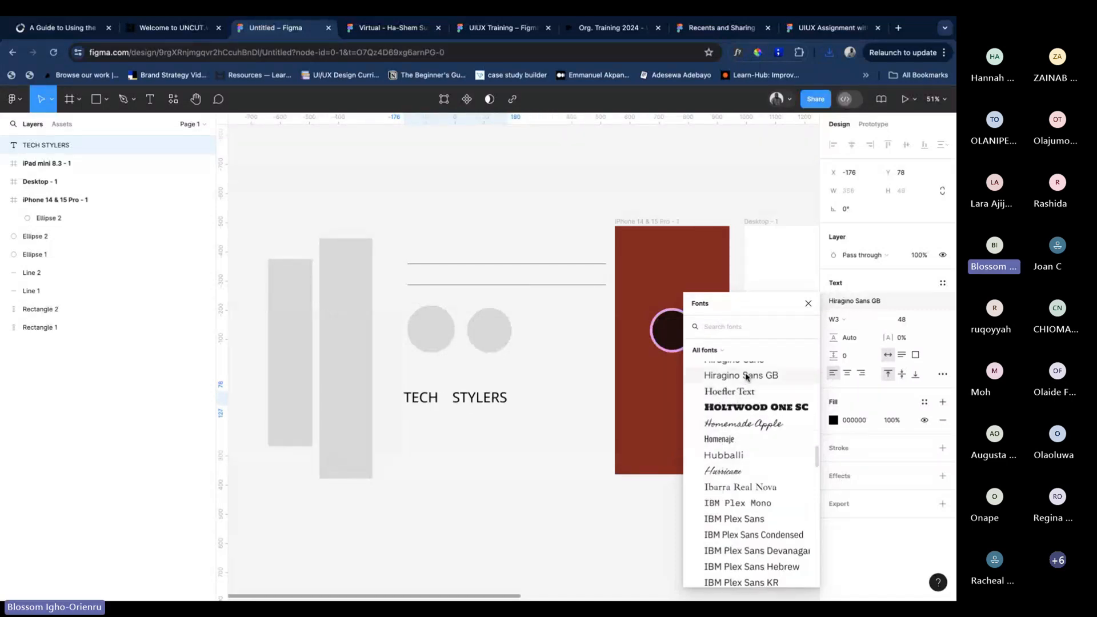
pyautogui.scroll(1, 745, 377)
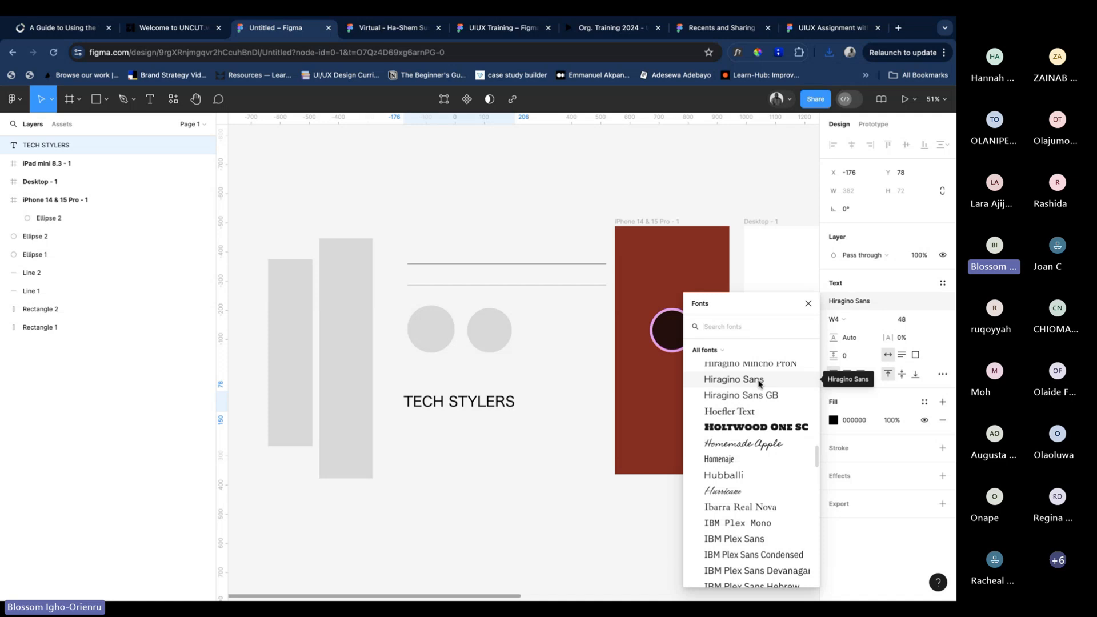
pyautogui.scroll(5, 749, 386)
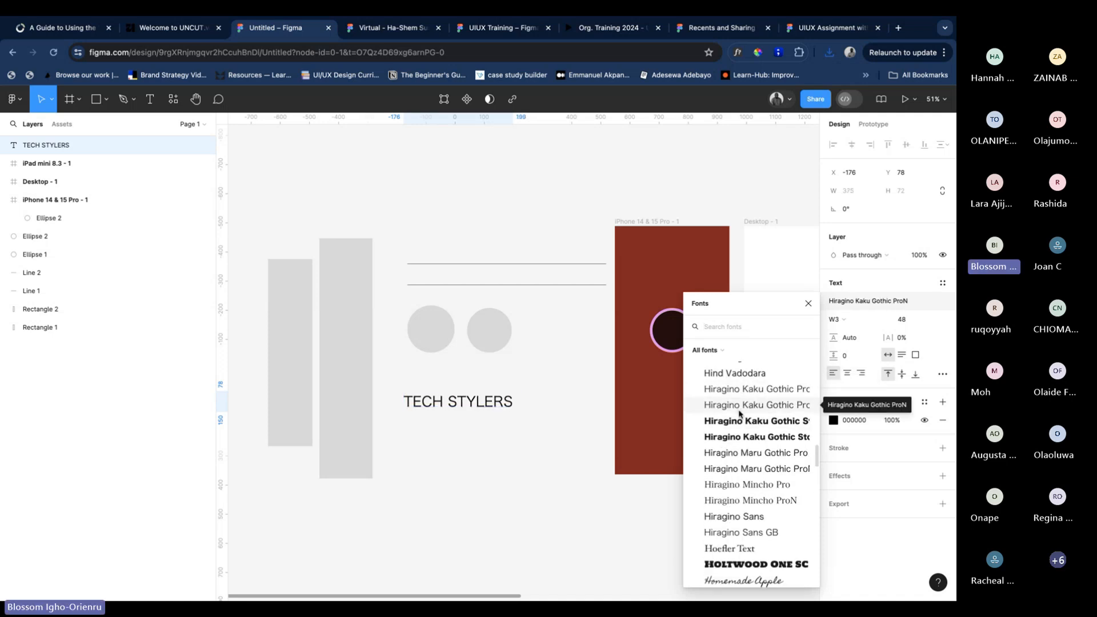
pyautogui.scroll(1, 740, 411)
pyautogui.scroll(10, 739, 413)
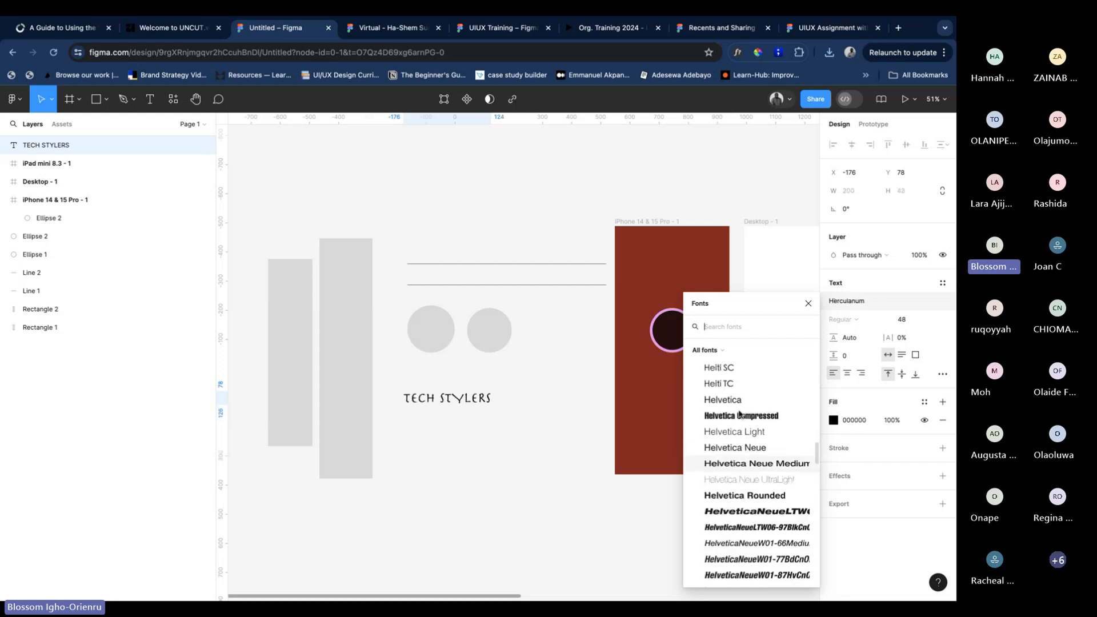
pyautogui.click(809, 303)
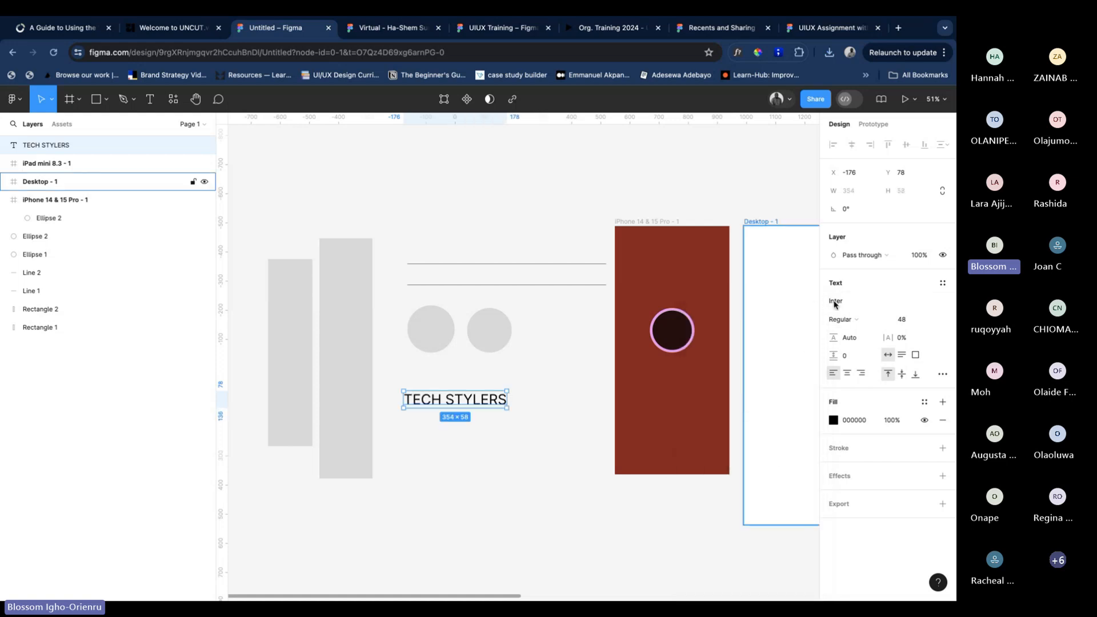
# Set the font weight of the TECH STYLERS text to Bold
pyautogui.click(886, 321)
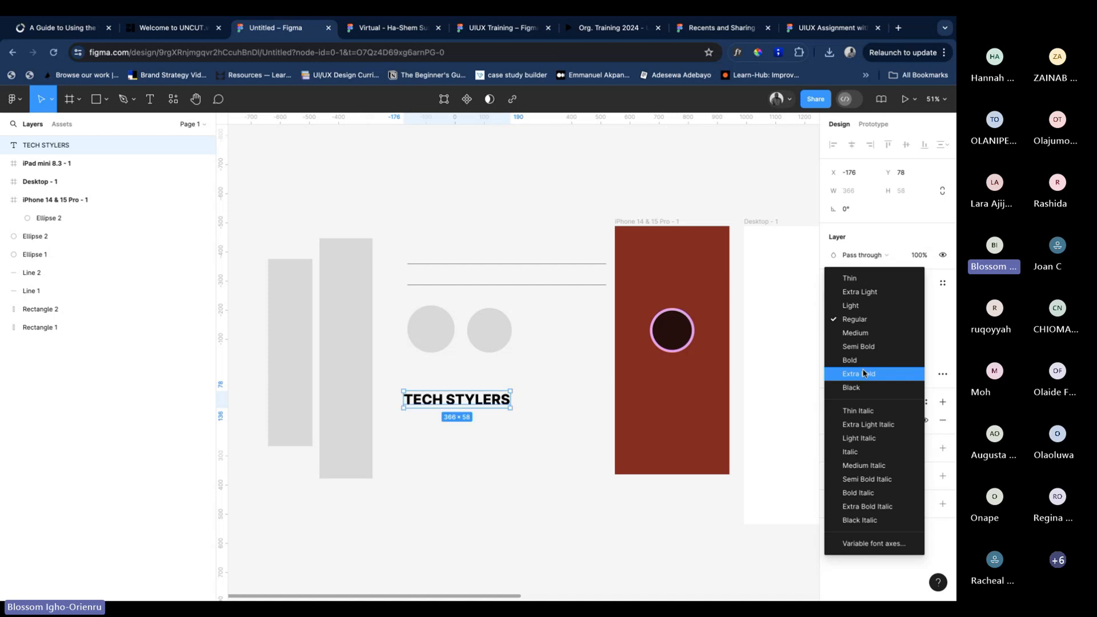
pyautogui.click(861, 362)
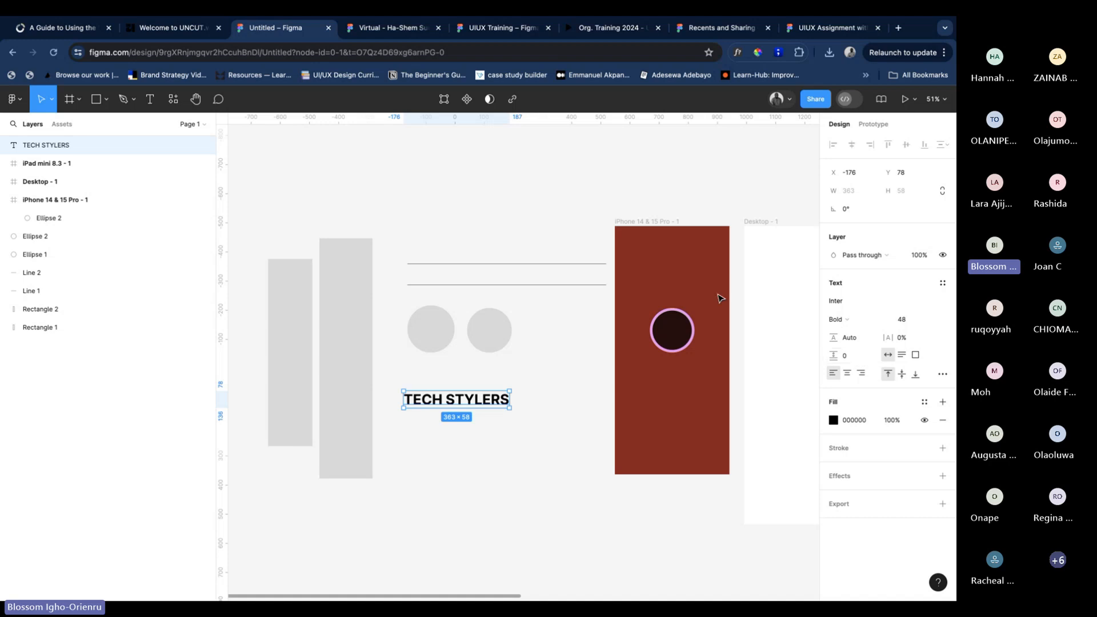
pyautogui.hscroll(10, 719, 298)
pyautogui.hscroll(3, 720, 299)
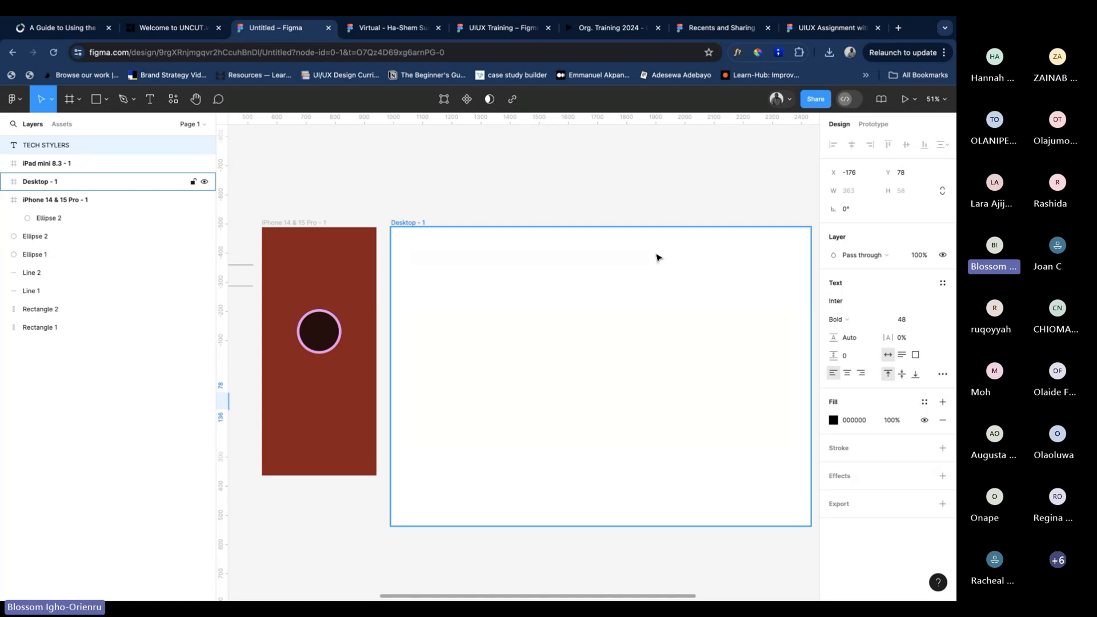
pyautogui.hscroll(-5, 657, 257)
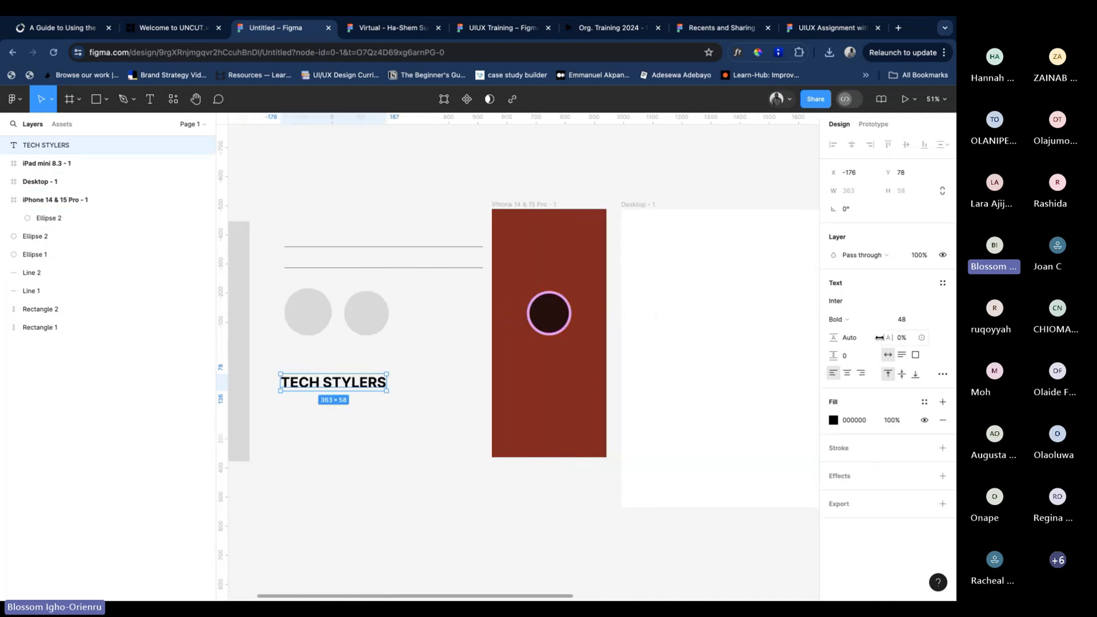
# Preview other font weights and preset font sizes on the TECH STYLERS text without choosing one
pyautogui.click(857, 321)
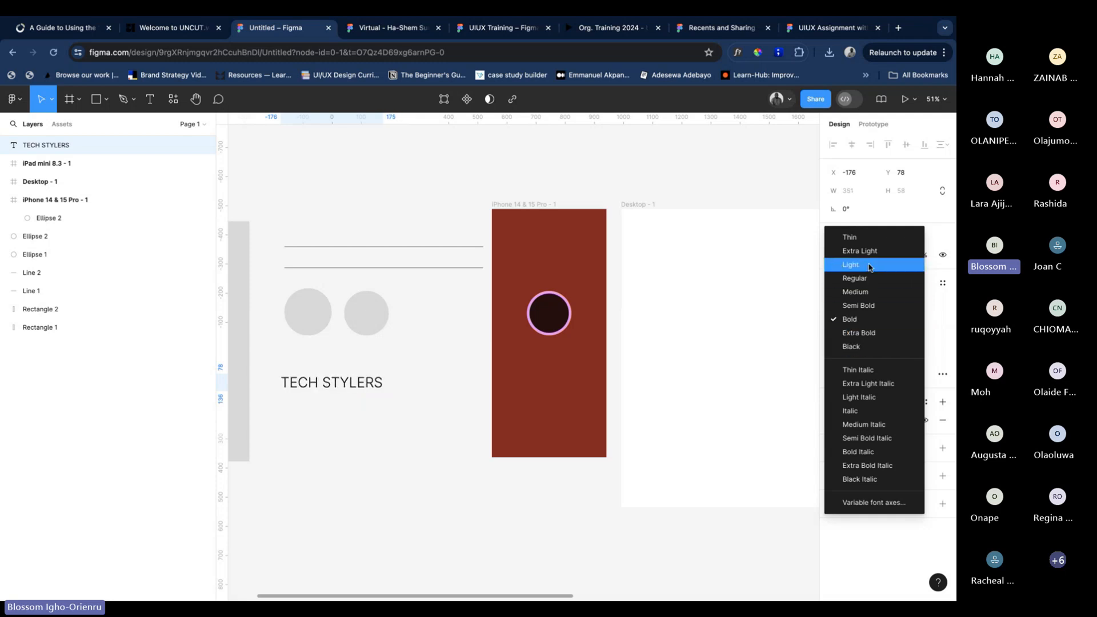
pyautogui.click(709, 370)
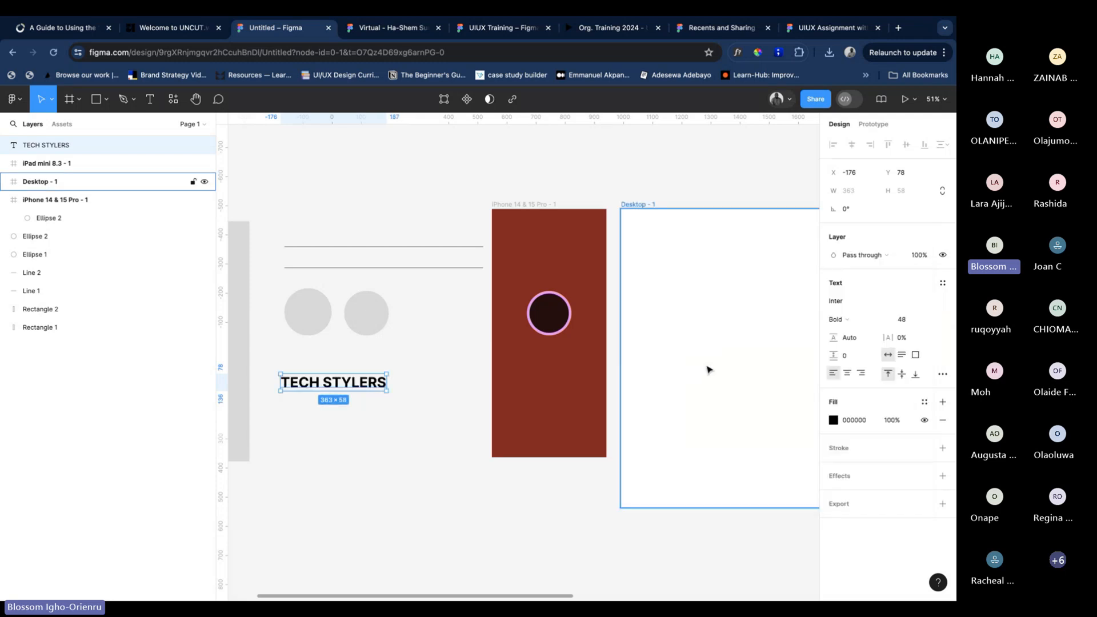
pyautogui.click(931, 323)
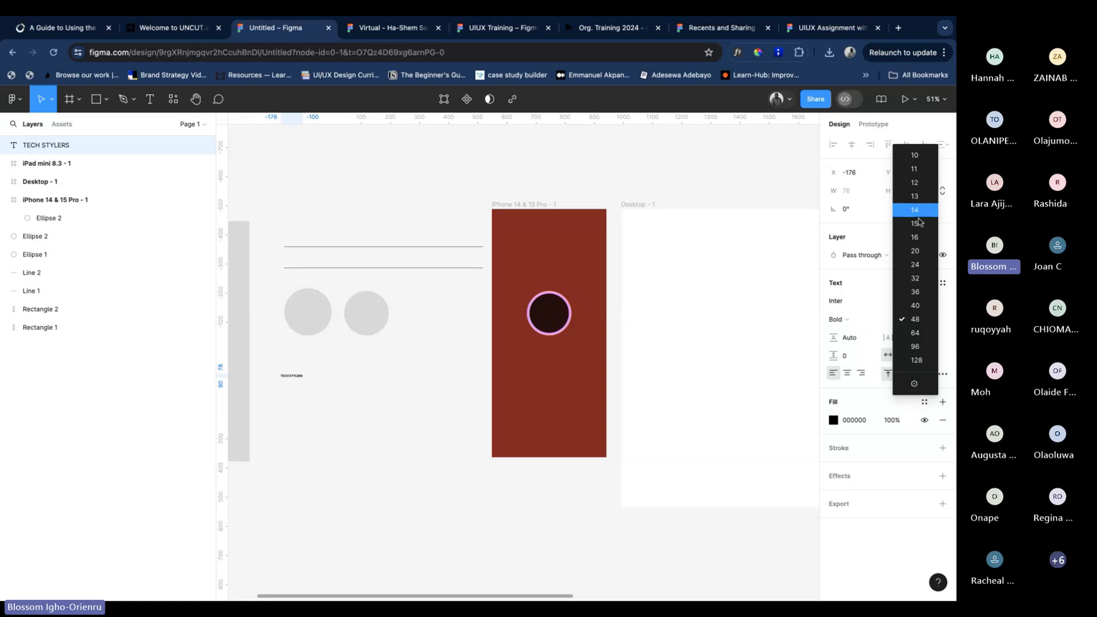
pyautogui.click(743, 361)
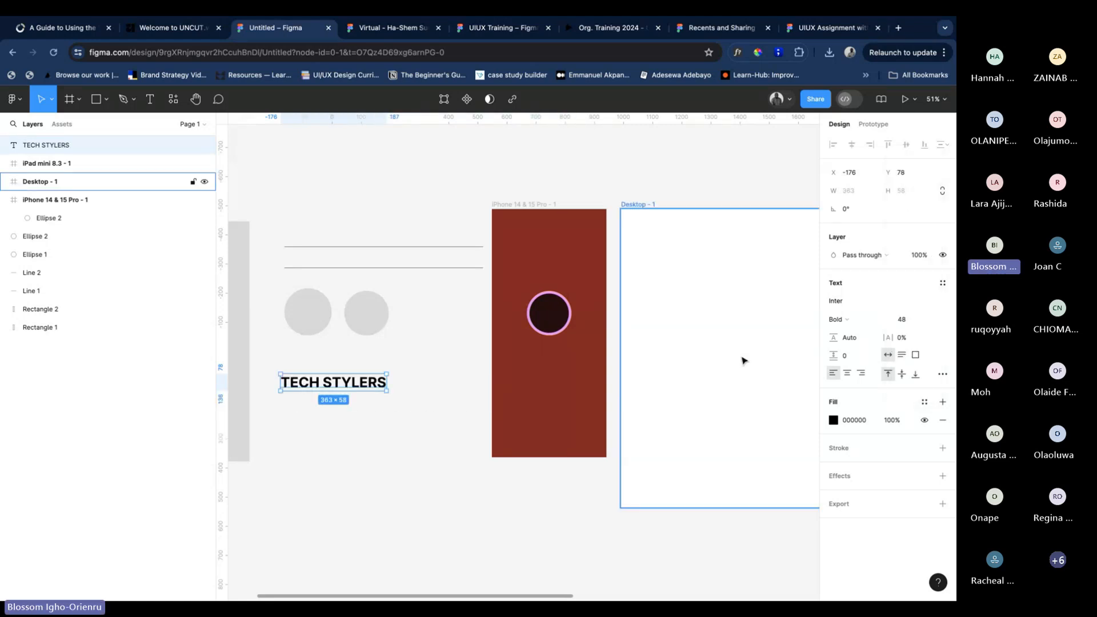
# Try a font size of 32 on the TECH STYLERS text and return it to 48
pyautogui.click(908, 321)
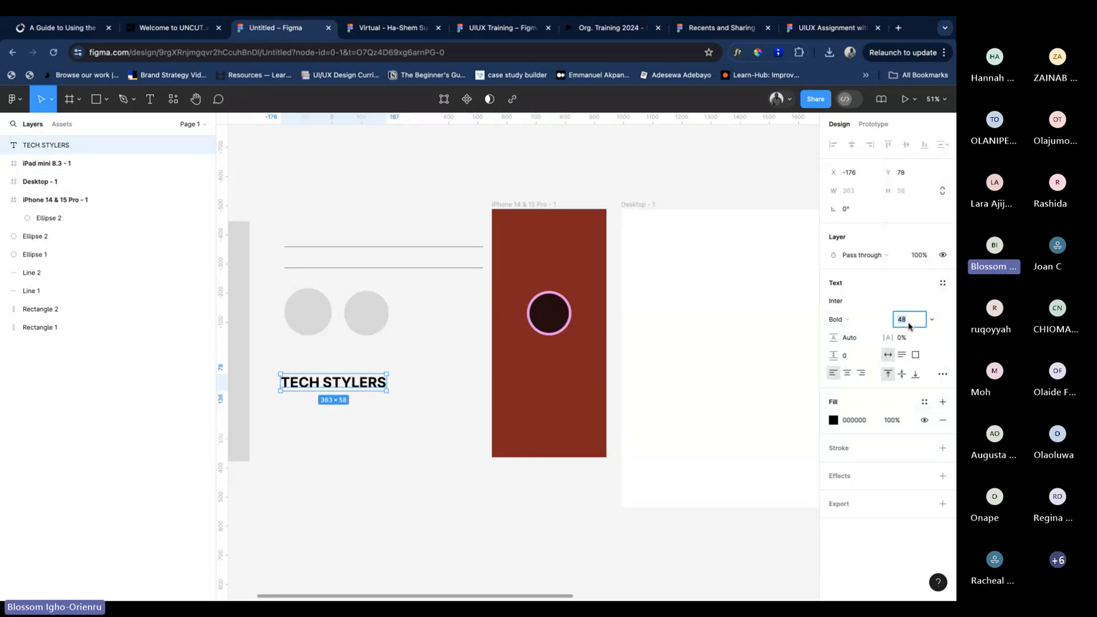
pyautogui.write('32')
pyautogui.press('Return')
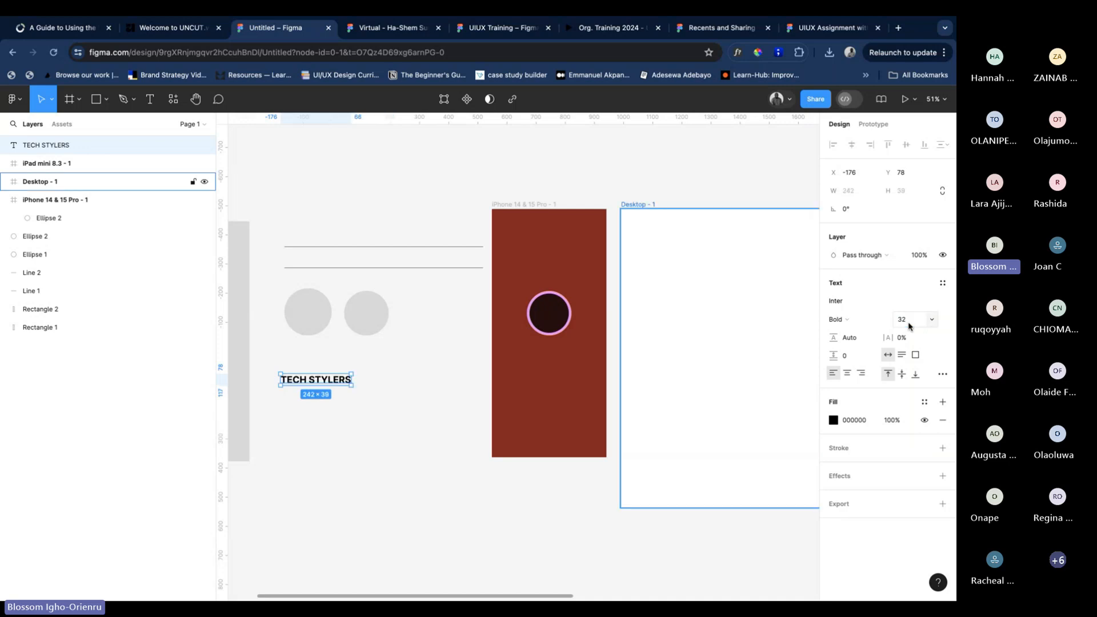
pyautogui.click(908, 324)
pyautogui.write('48')
pyautogui.press('Return')
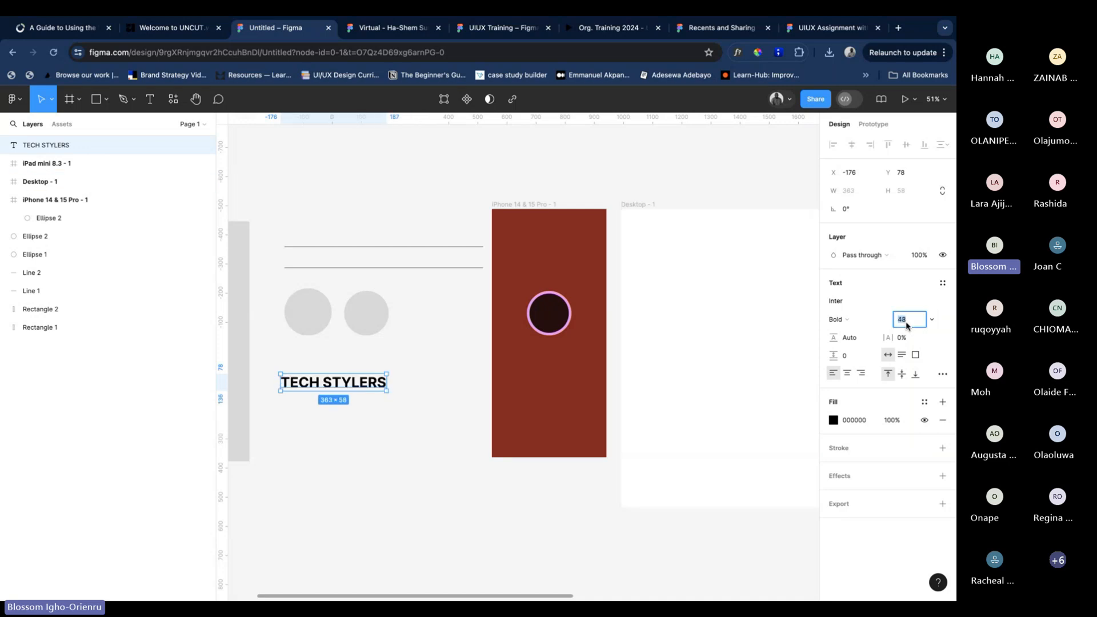
pyautogui.click(760, 361)
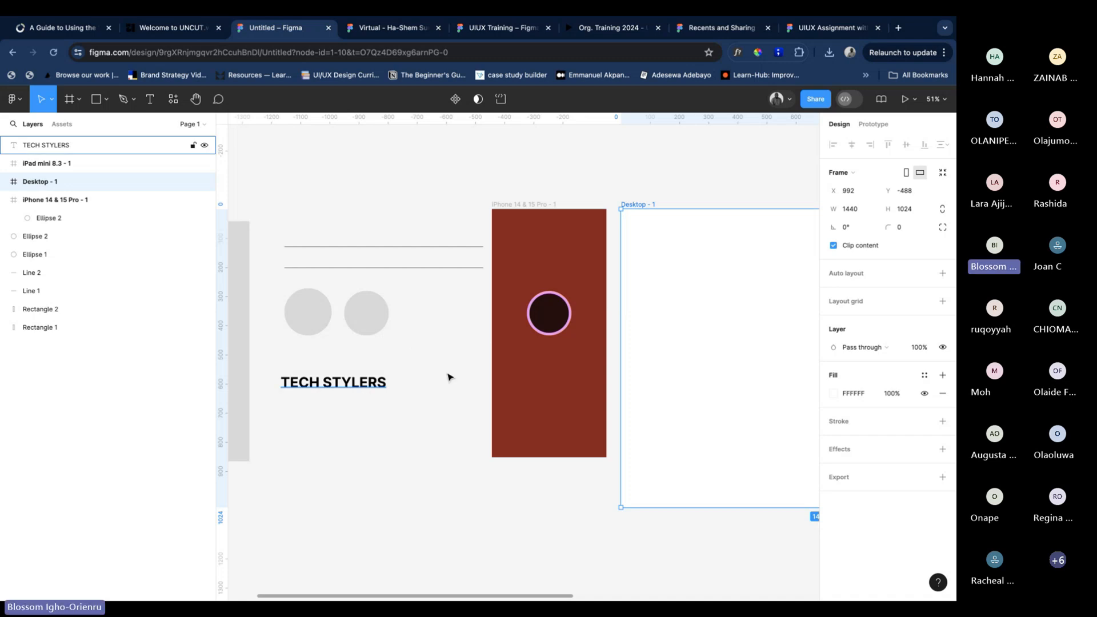
# Move the TECH STYLERS text slightly down below the two grey circles, to about X -168, Y 107
pyautogui.hscroll(5, 607, 376)
pyautogui.hscroll(-5, 608, 376)
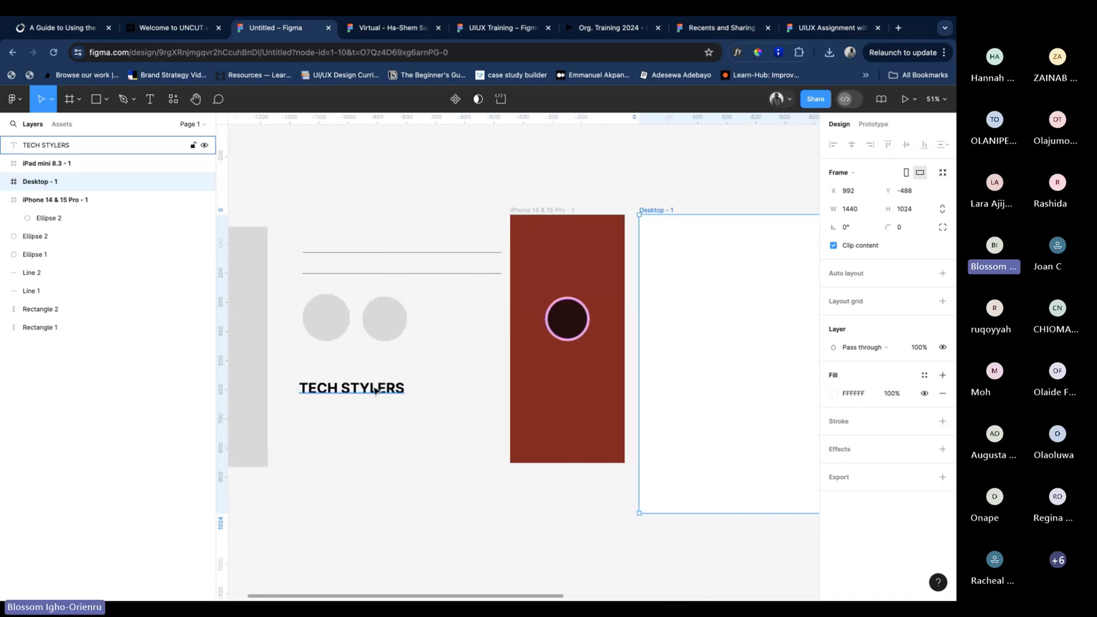
pyautogui.click(376, 391)
pyautogui.moveTo(376, 391)
pyautogui.mouseDown()
pyautogui.moveTo(589, 396)
pyautogui.moveTo(729, 335)
pyautogui.moveTo(756, 306)
pyautogui.moveTo(596, 402)
pyautogui.moveTo(424, 412)
pyautogui.moveTo(375, 398)
pyautogui.mouseUp()
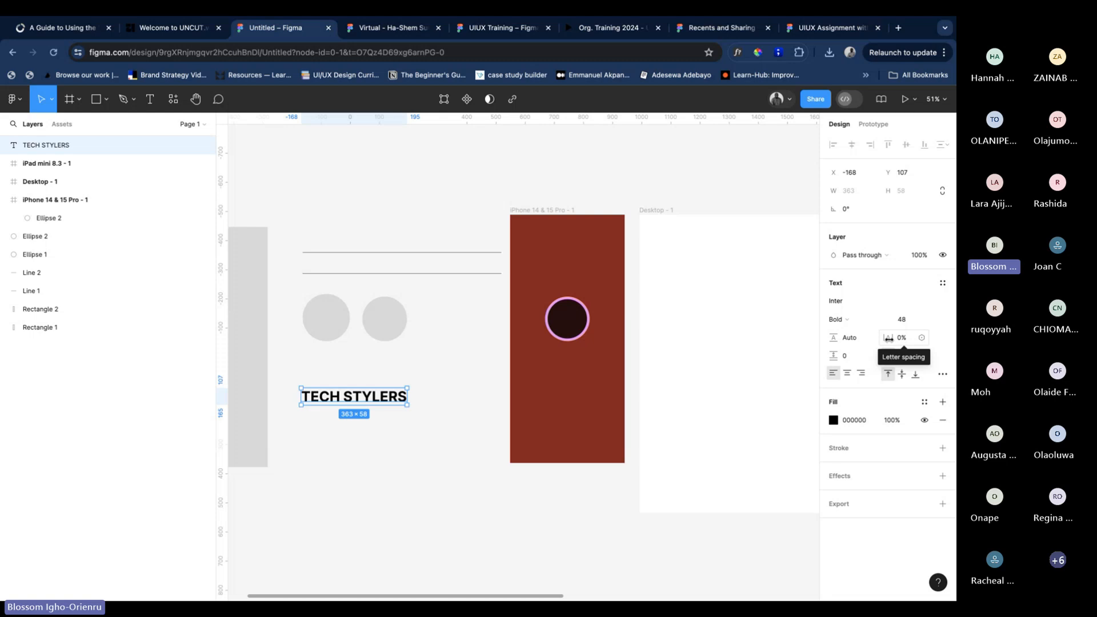
# Try wider letter spacing on the TECH STYLERS text and reset it to 0%
pyautogui.moveTo(890, 338); pyautogui.dragTo(902, 314)
pyautogui.click(910, 340)
pyautogui.write('0')
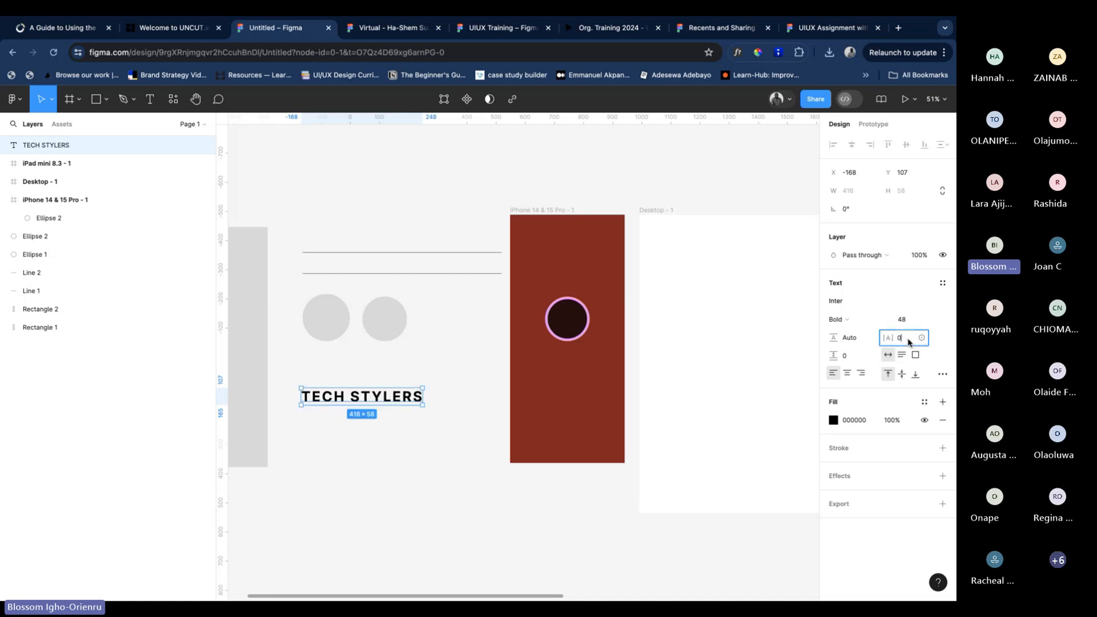
pyautogui.press('Return')
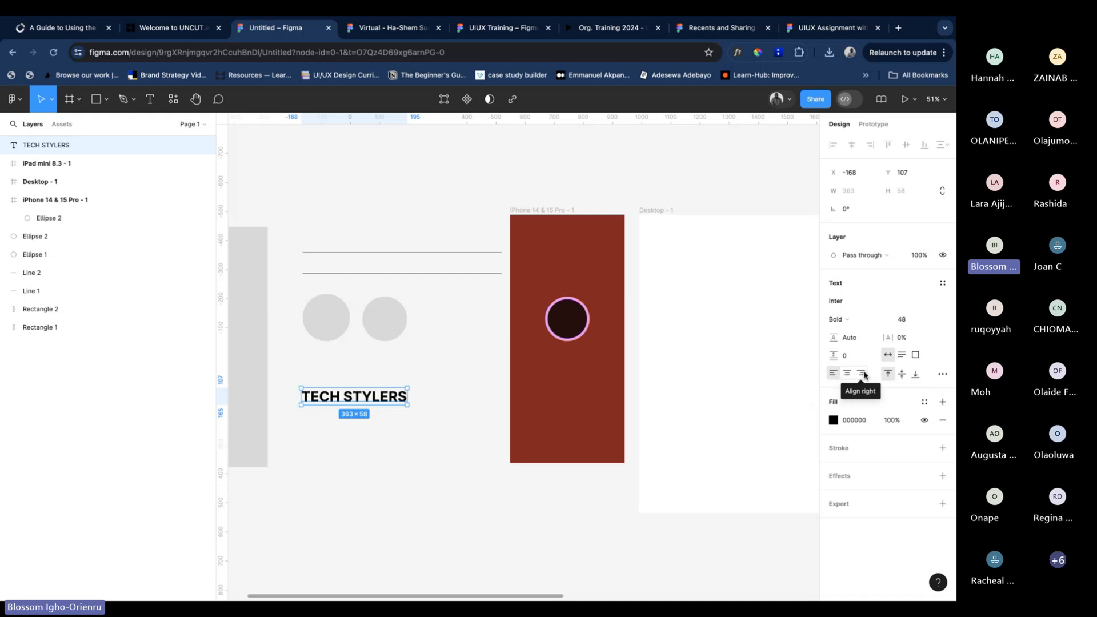
# Try underline on the TECH STYLERS text, apply strikethrough instead and look over the detailed type settings
pyautogui.click(943, 375)
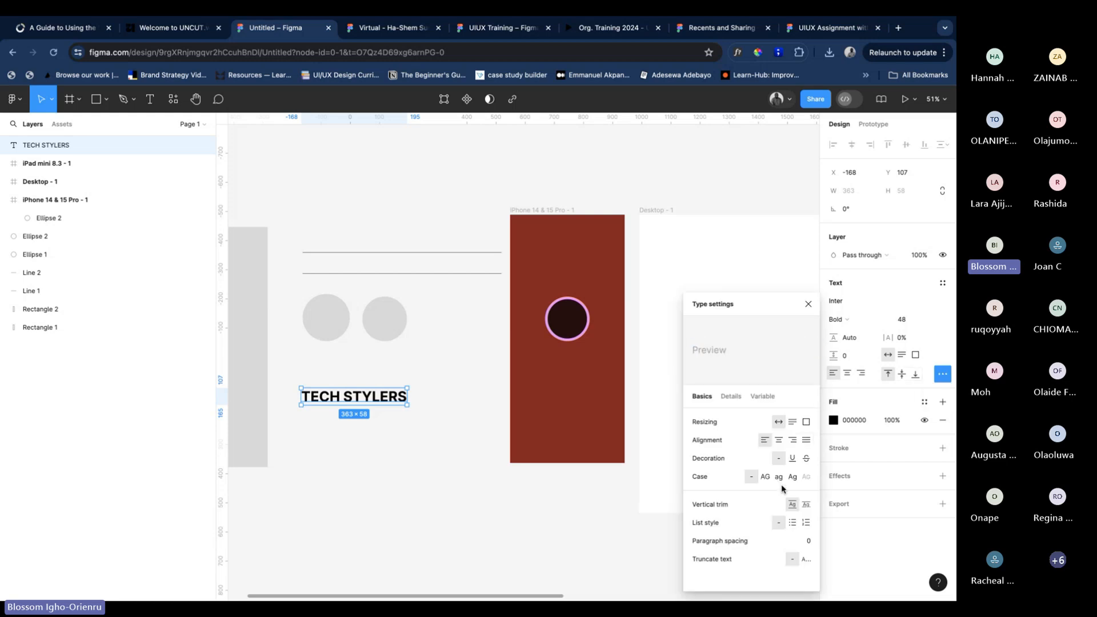
pyautogui.click(792, 459)
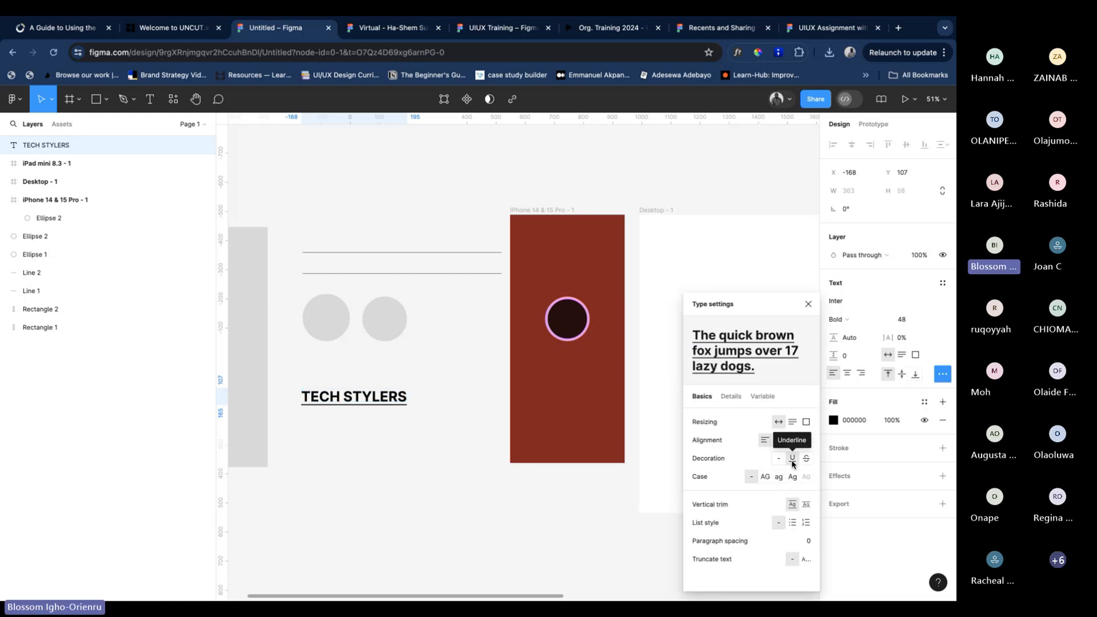
pyautogui.click(807, 459)
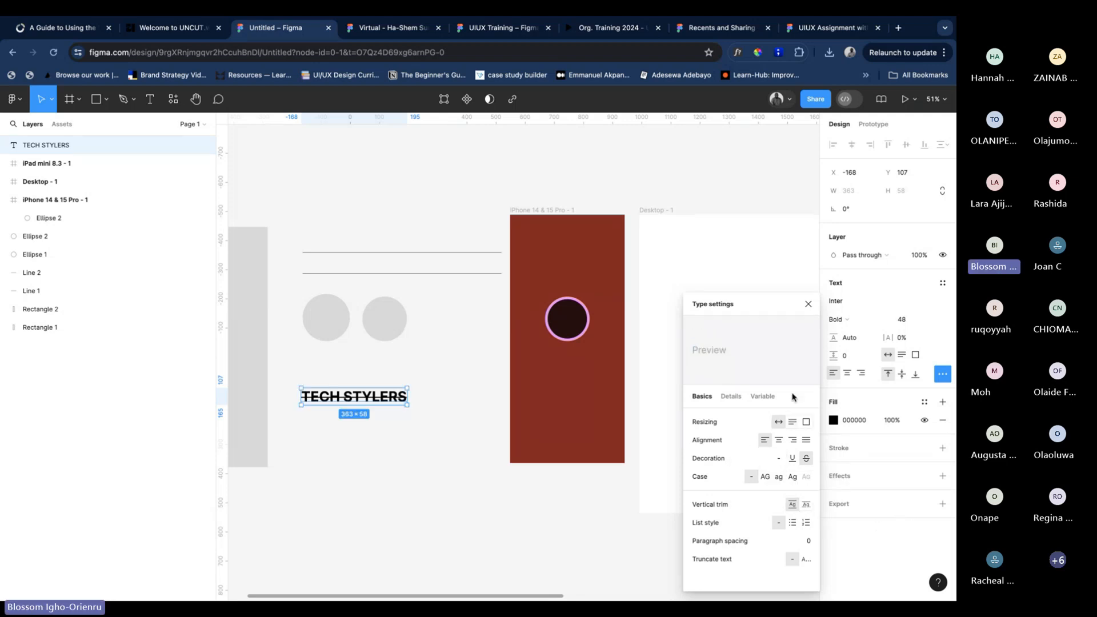
pyautogui.click(731, 397)
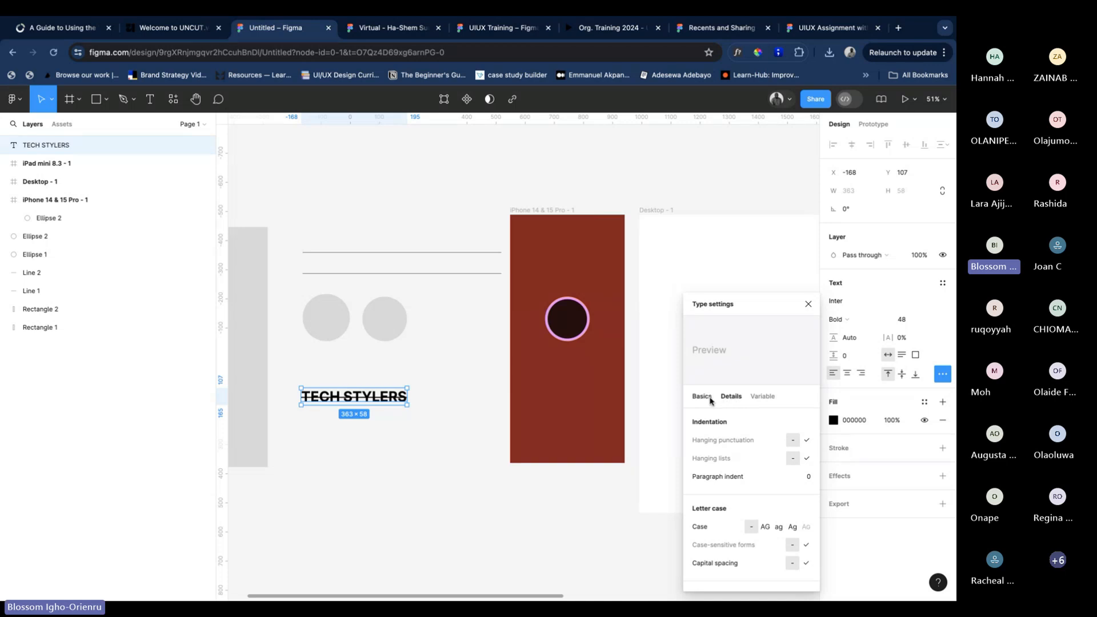
pyautogui.click(709, 399)
pyautogui.click(807, 305)
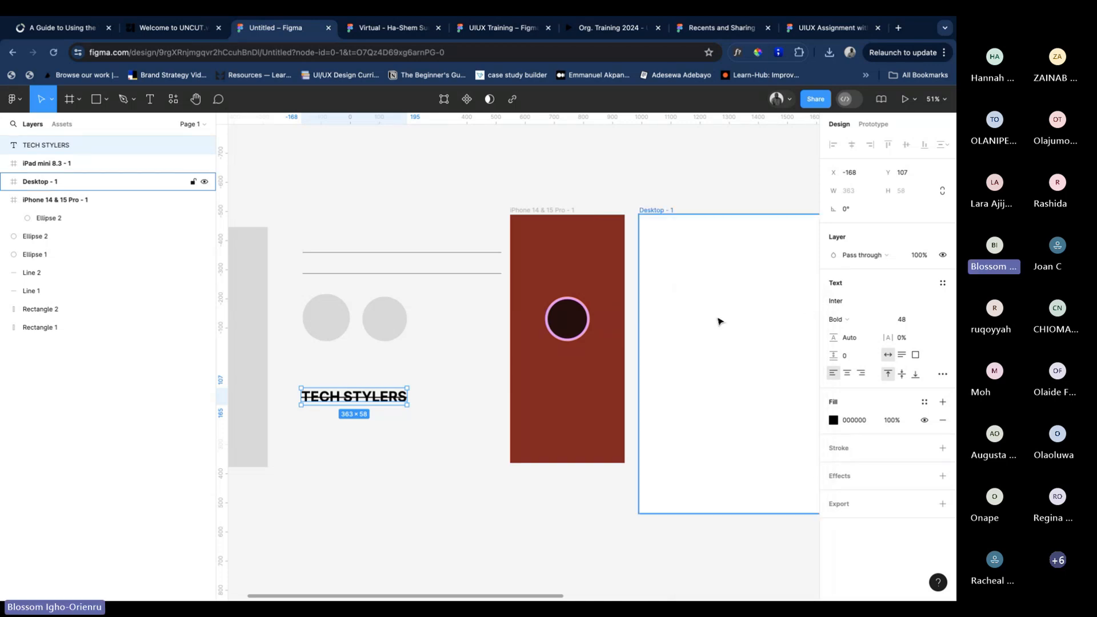
# Remove the strikethrough decoration from the TECH STYLERS text and deselect it
pyautogui.click(943, 374)
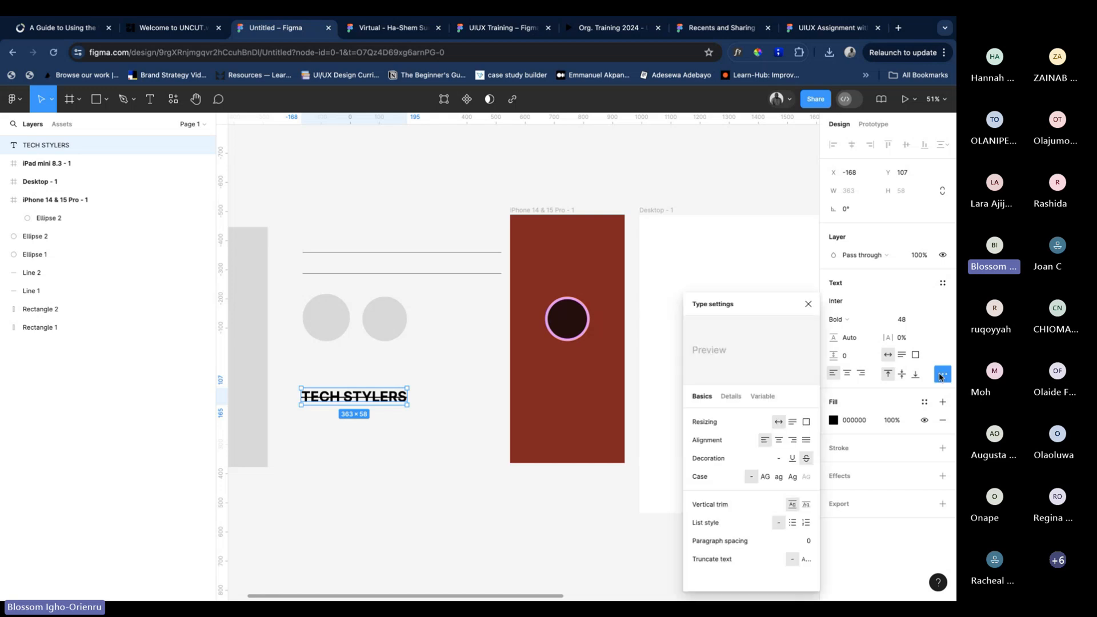
pyautogui.click(779, 460)
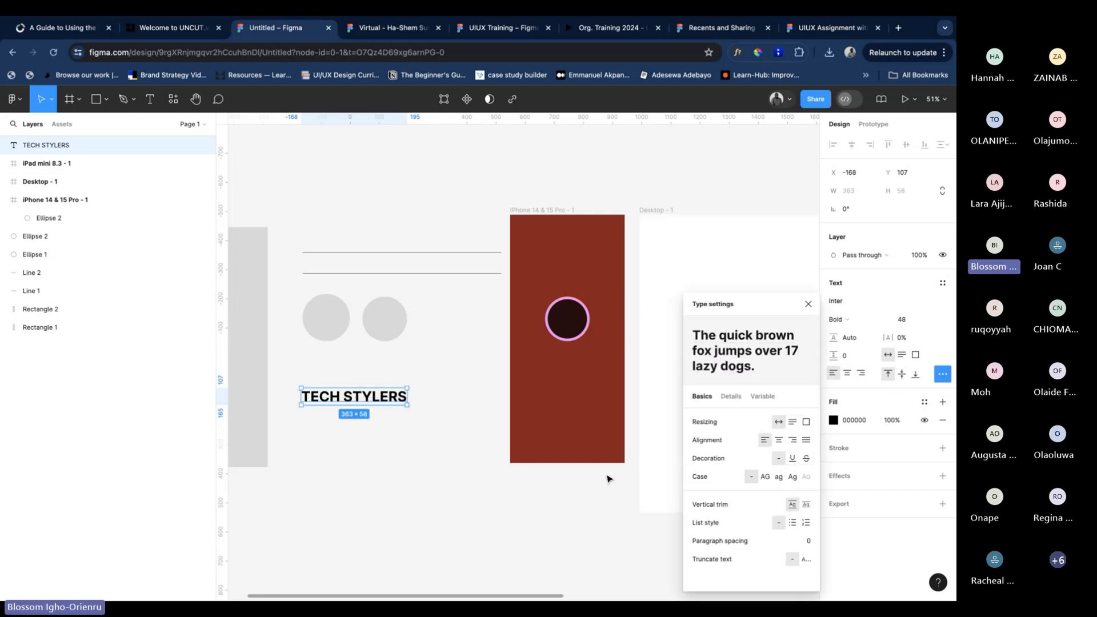
pyautogui.click(586, 495)
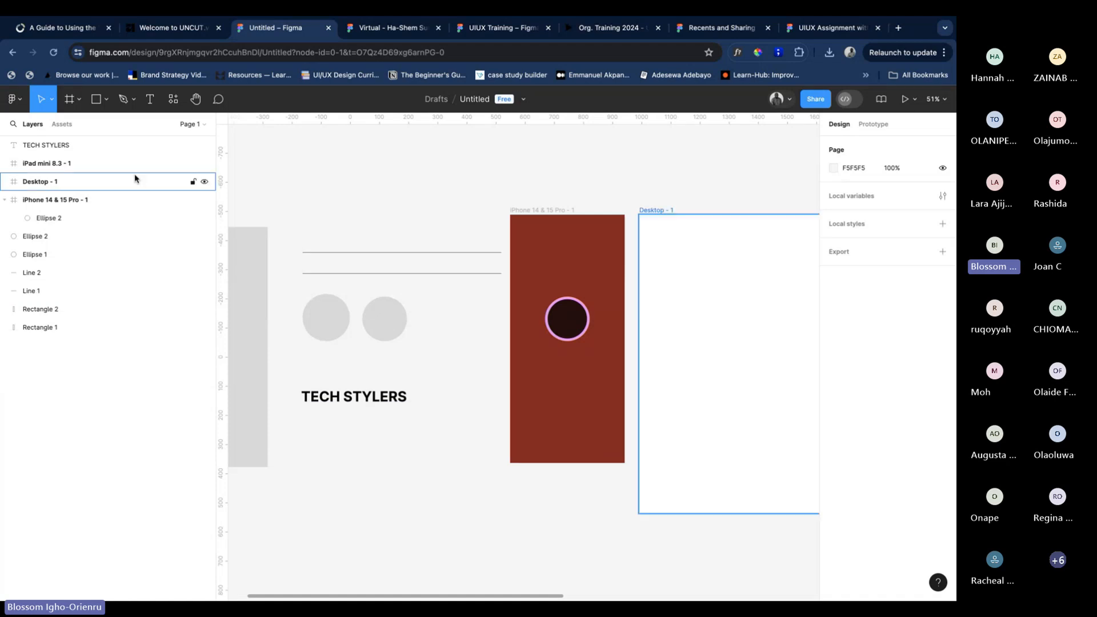
# Select the TECH STYLERS layer and the iPad mini 8.3 - 1 frame in turn to compare their design properties
pyautogui.click(128, 150)
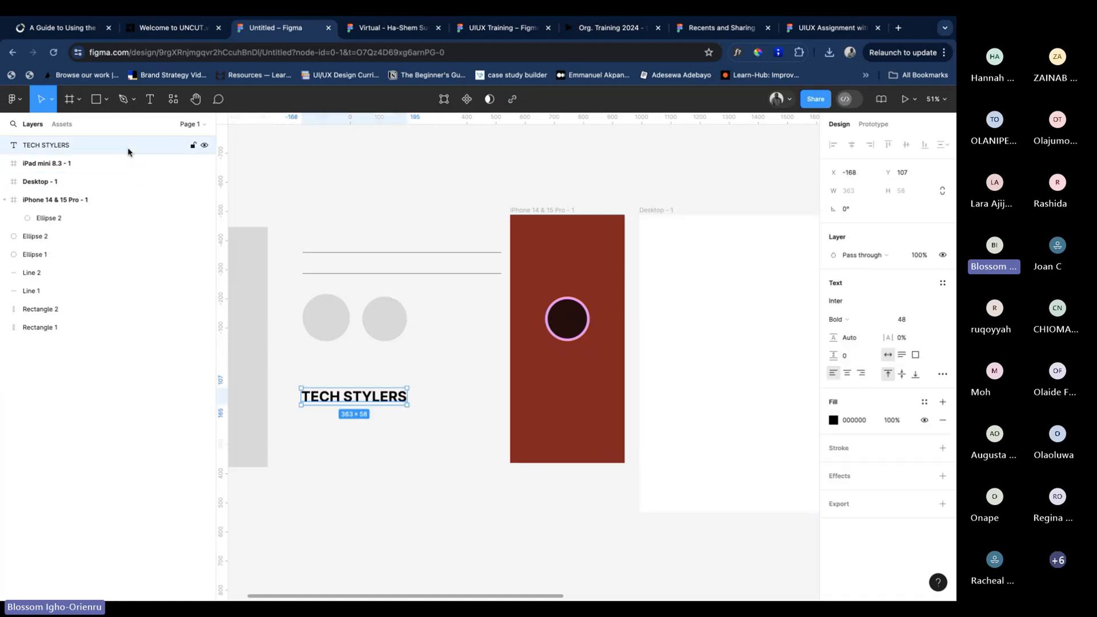
pyautogui.click(131, 162)
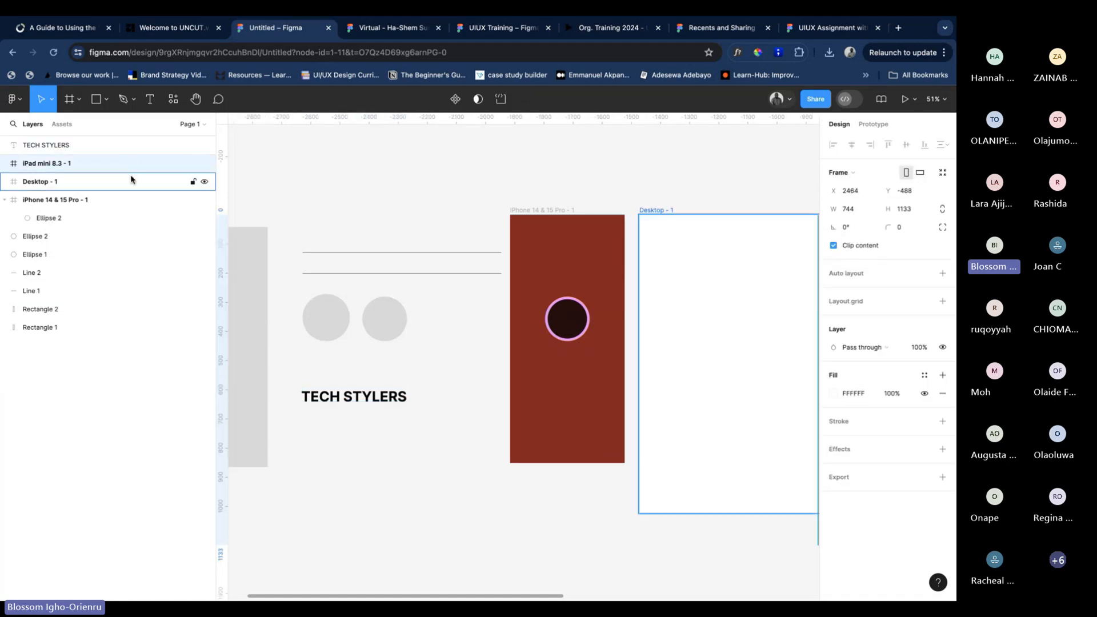
pyautogui.hscroll(1, 658, 330)
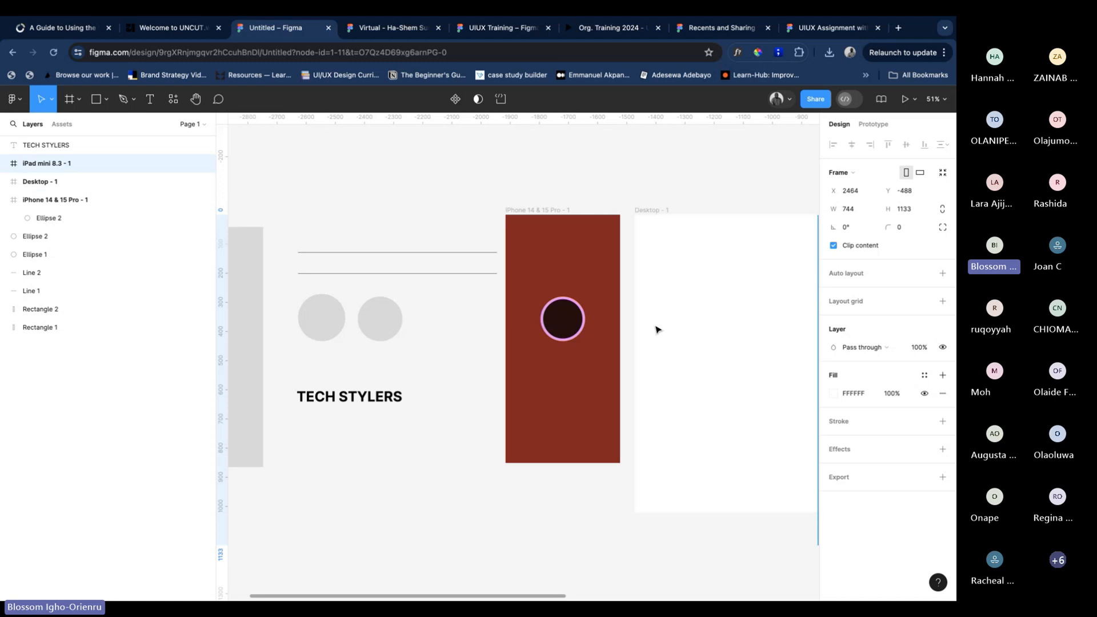
pyautogui.hscroll(5, 658, 330)
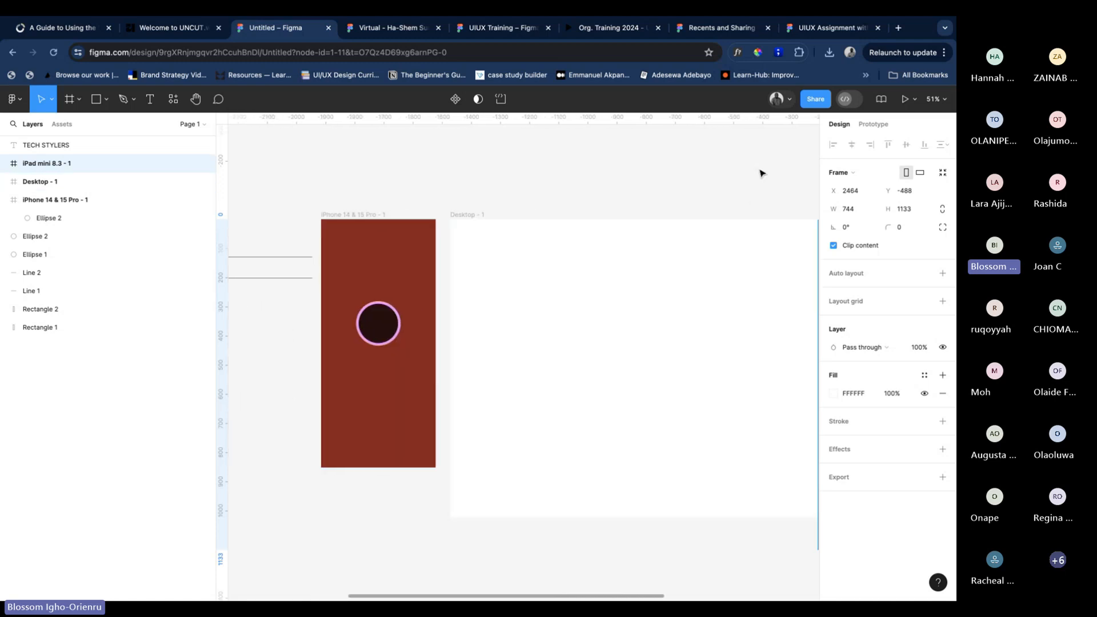
# Switch to the UIUX Assignment file, open its Low Fidelity Design page and present the HI-FI food-ordering home screen as a prototype
pyautogui.click(825, 28)
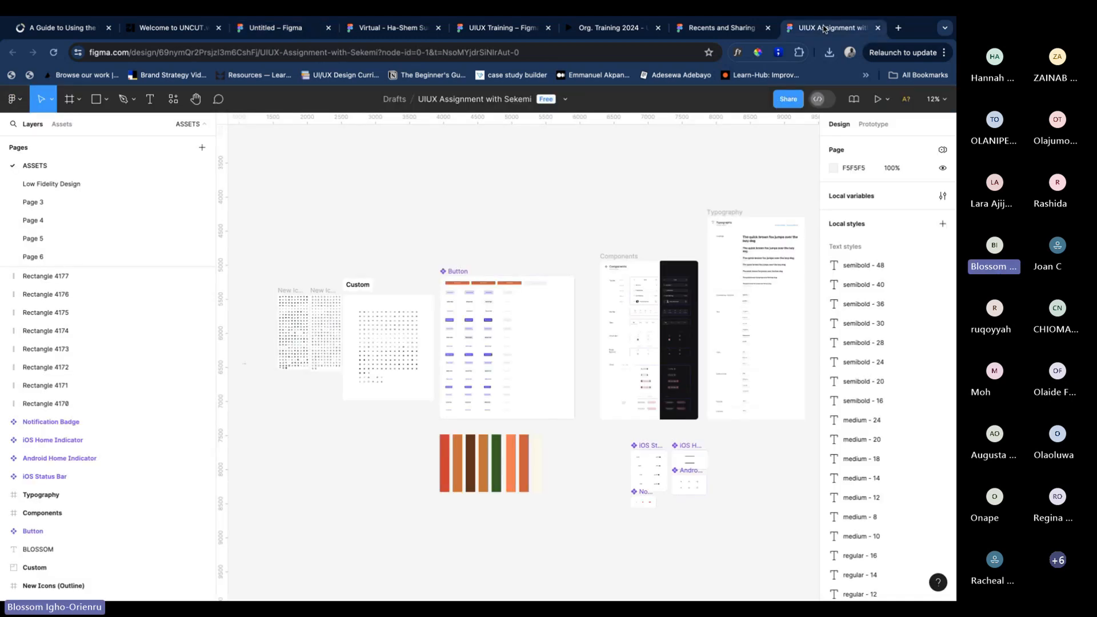
pyautogui.click(118, 184)
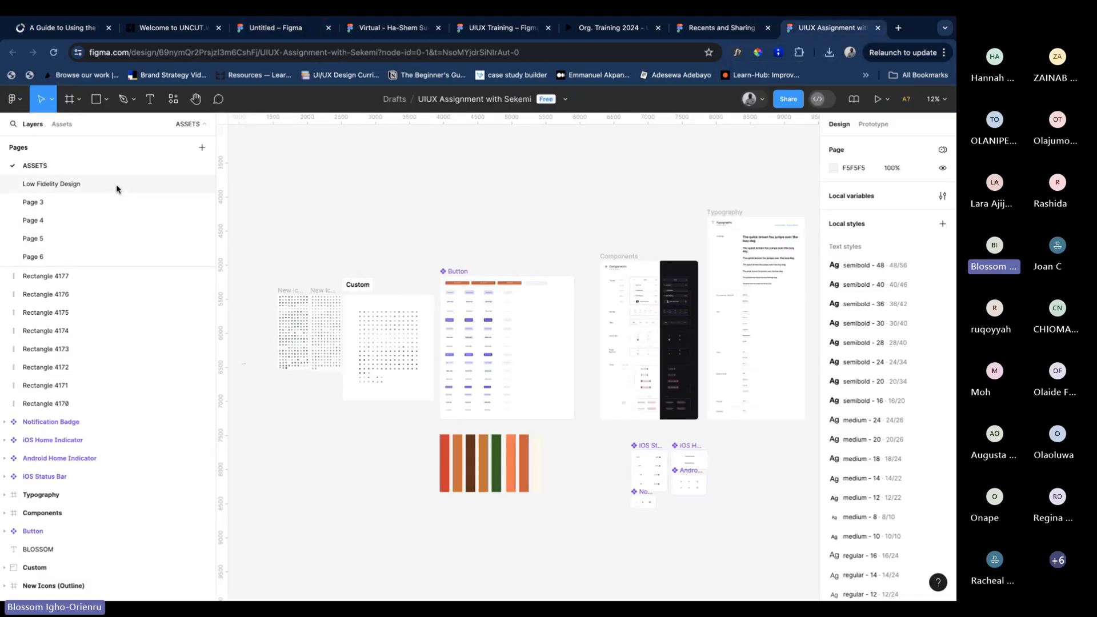
pyautogui.click(554, 287)
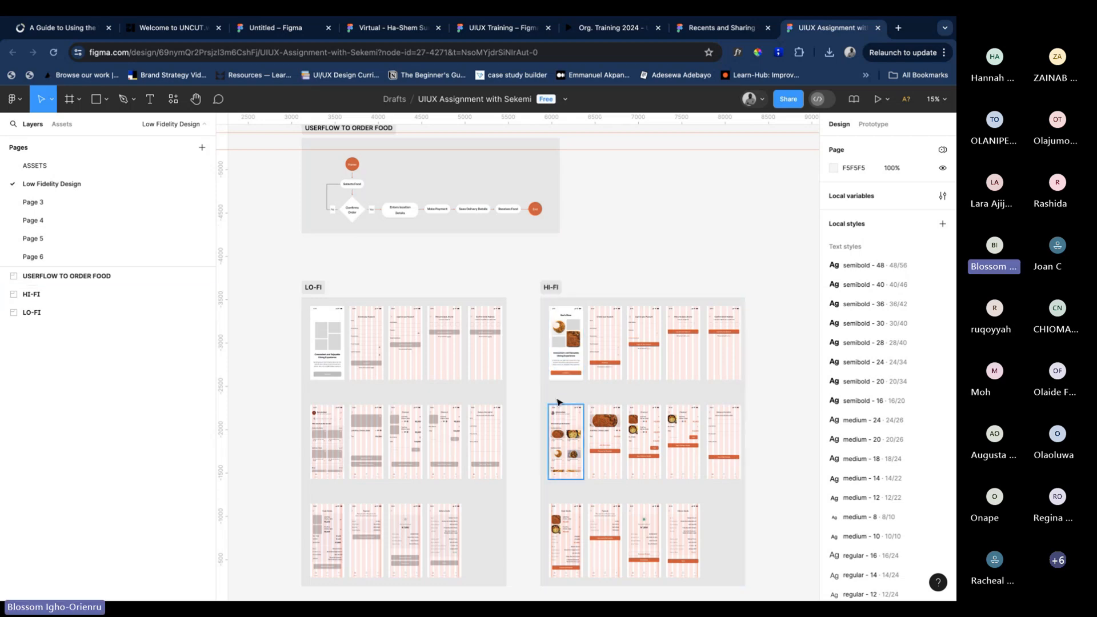
pyautogui.click(563, 426)
pyautogui.click(878, 99)
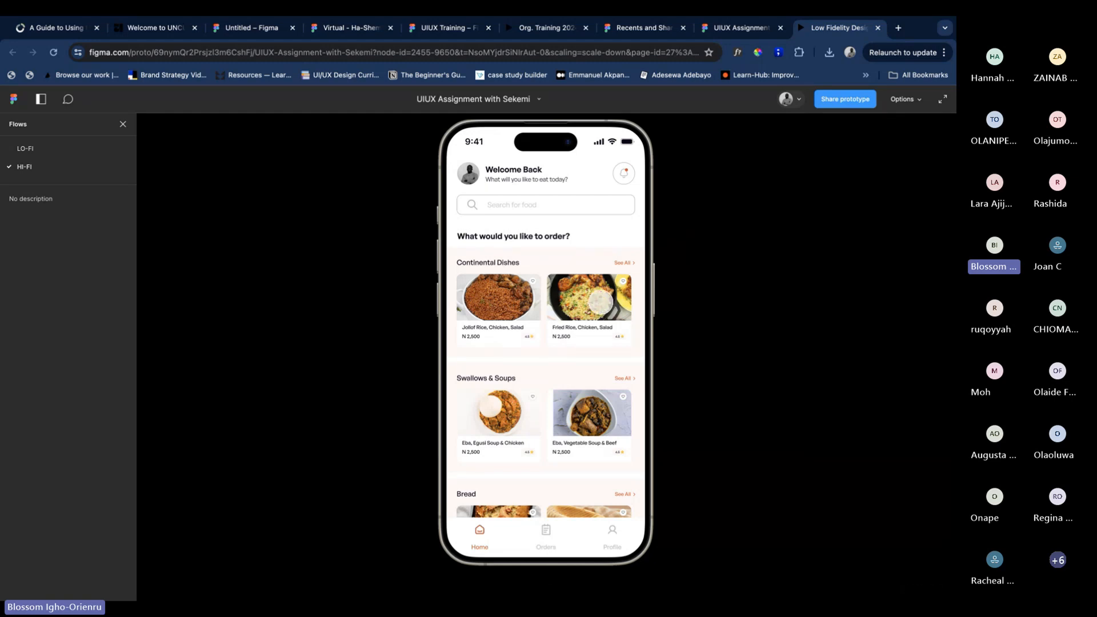
# Test the sideways scrolling of the Continental Dishes and Swallows & Soups rows in the prototype
pyautogui.hscroll(3, 600, 302)
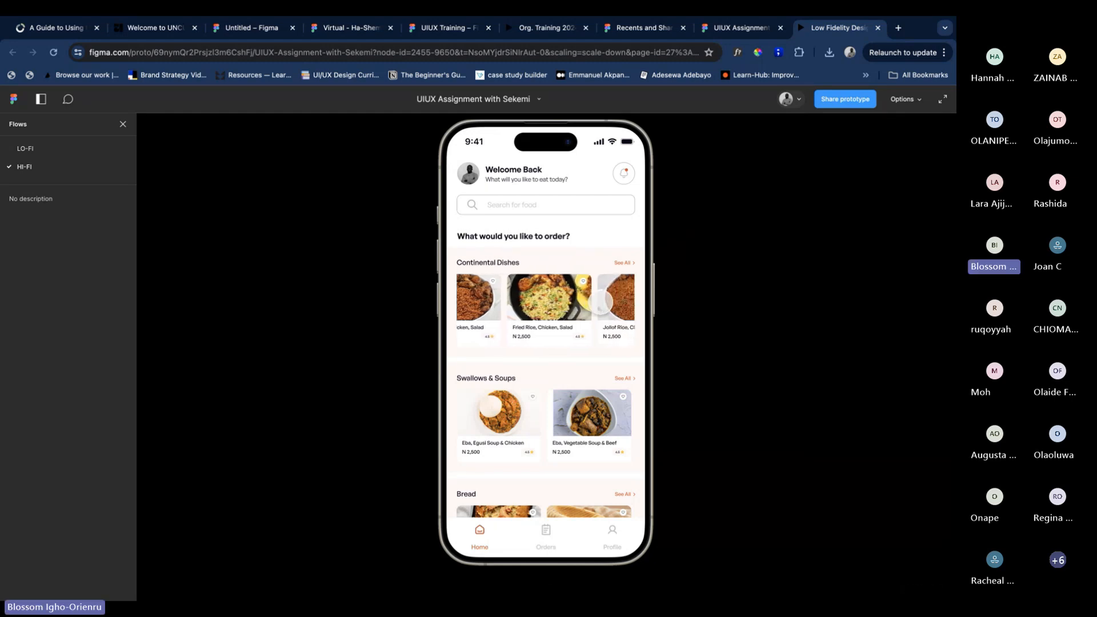
pyautogui.hscroll(3, 601, 302)
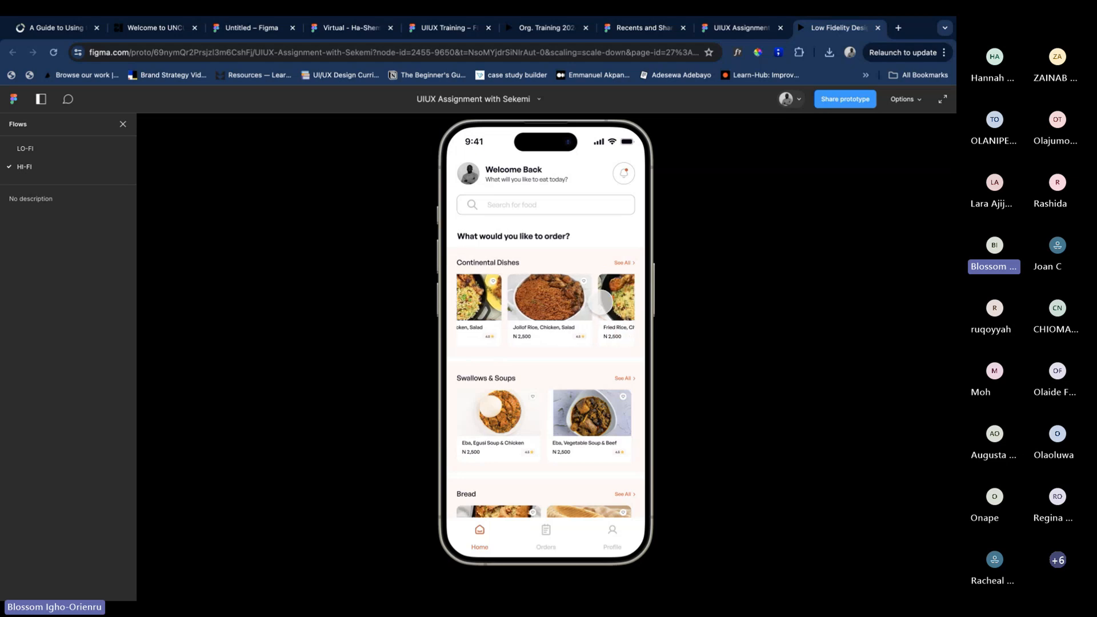
pyautogui.hscroll(2, 600, 302)
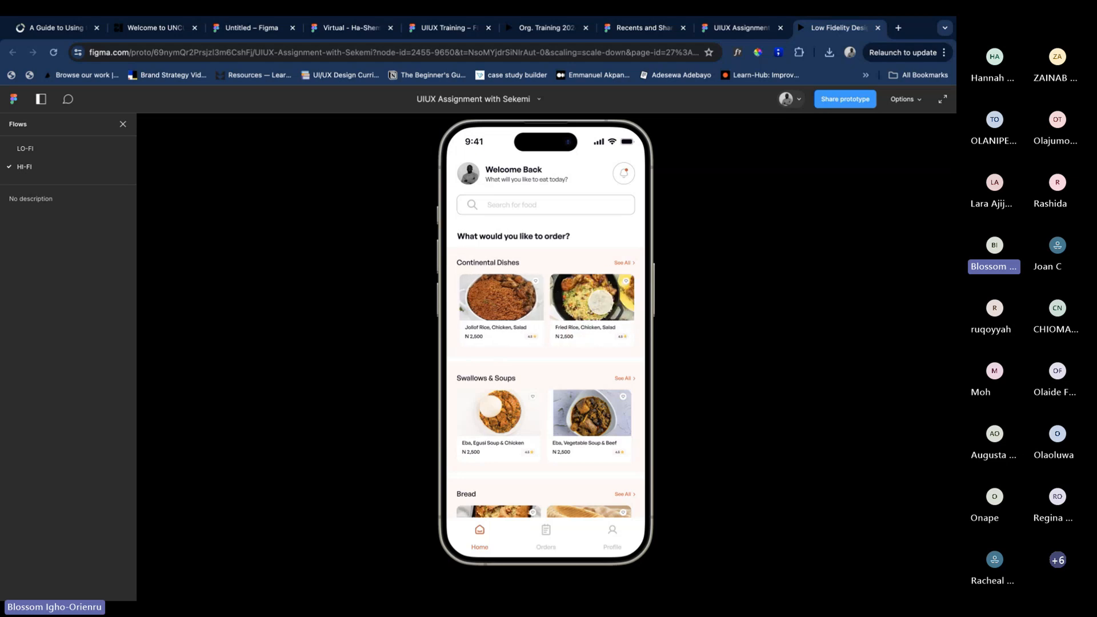
pyautogui.hscroll(-3, 600, 302)
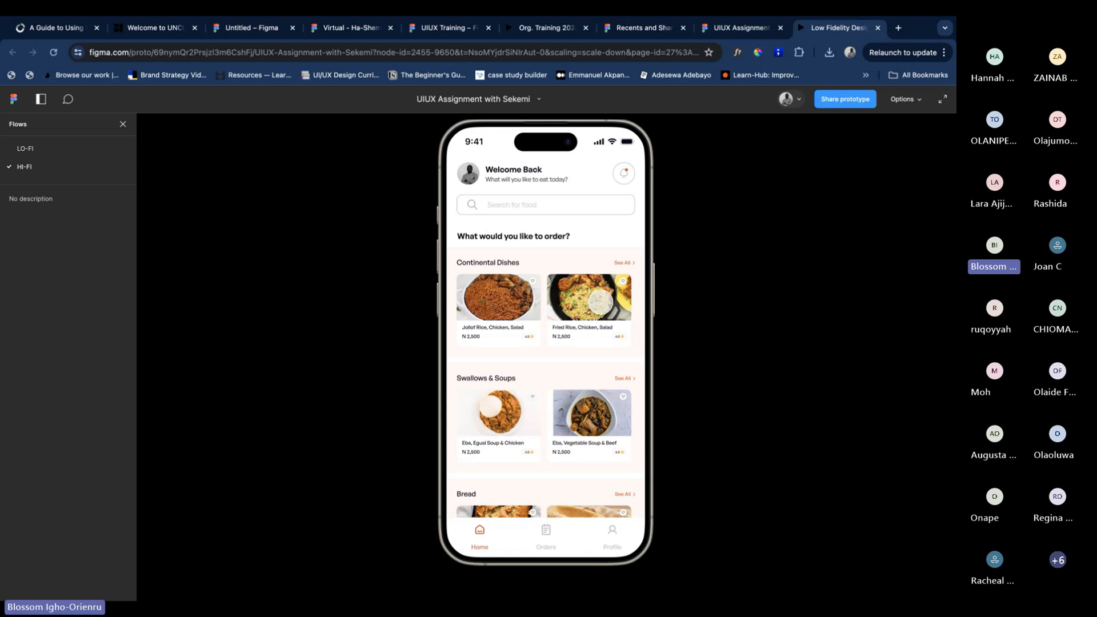
pyautogui.hscroll(2, 576, 415)
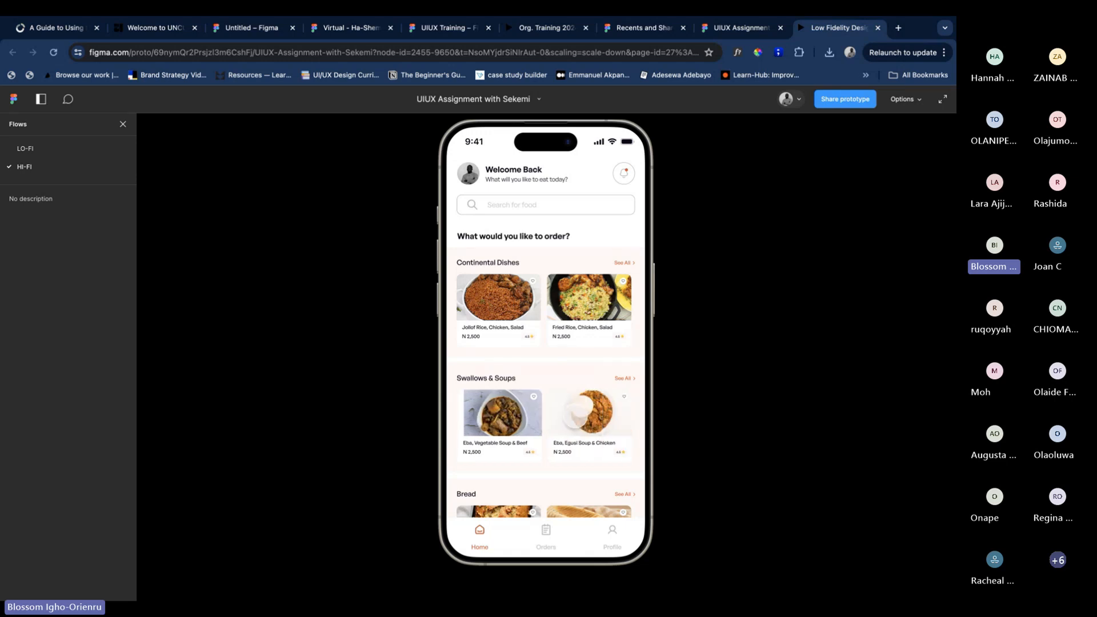
pyautogui.hscroll(-2, 577, 415)
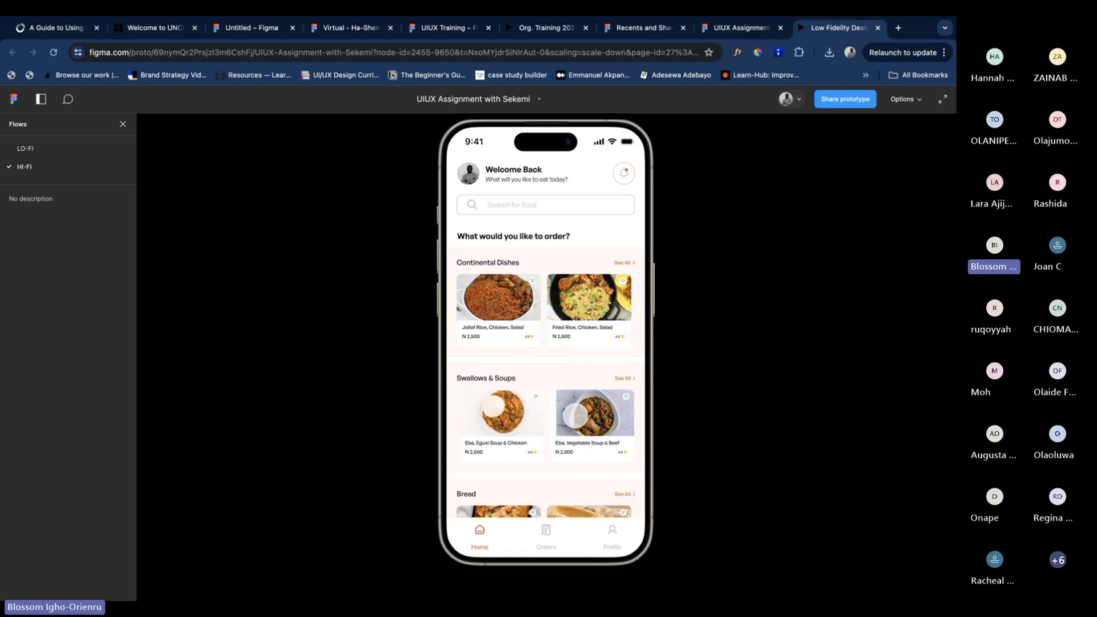
pyautogui.hscroll(3, 576, 416)
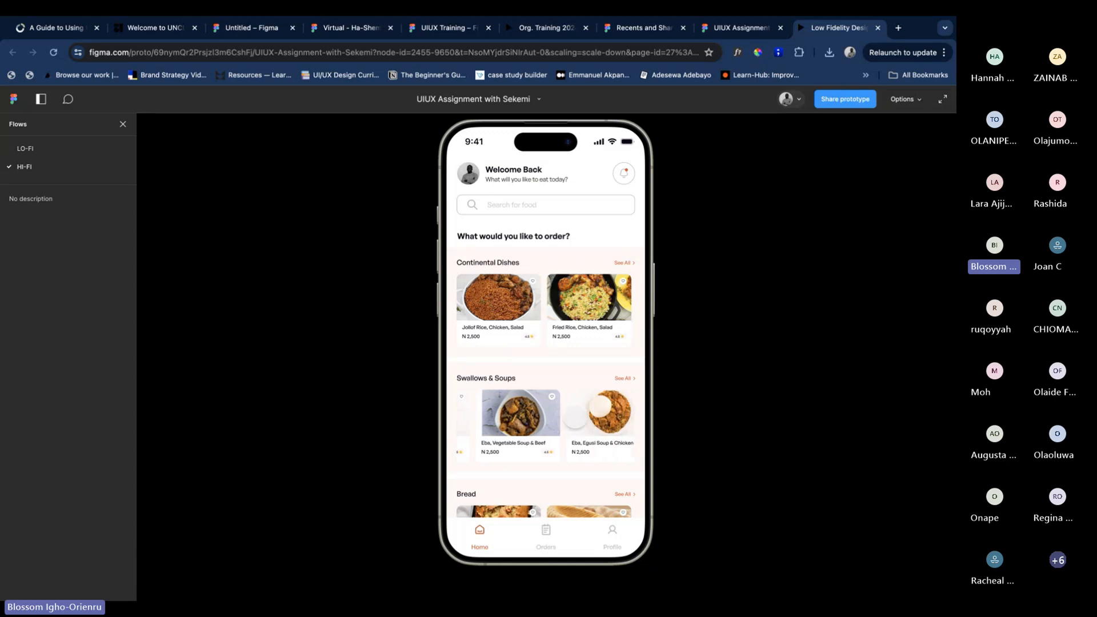
# Test the home screen's vertical scrolling down to Snacks and back up, and return the dish rows to their first items
pyautogui.scroll(-3, 583, 313)
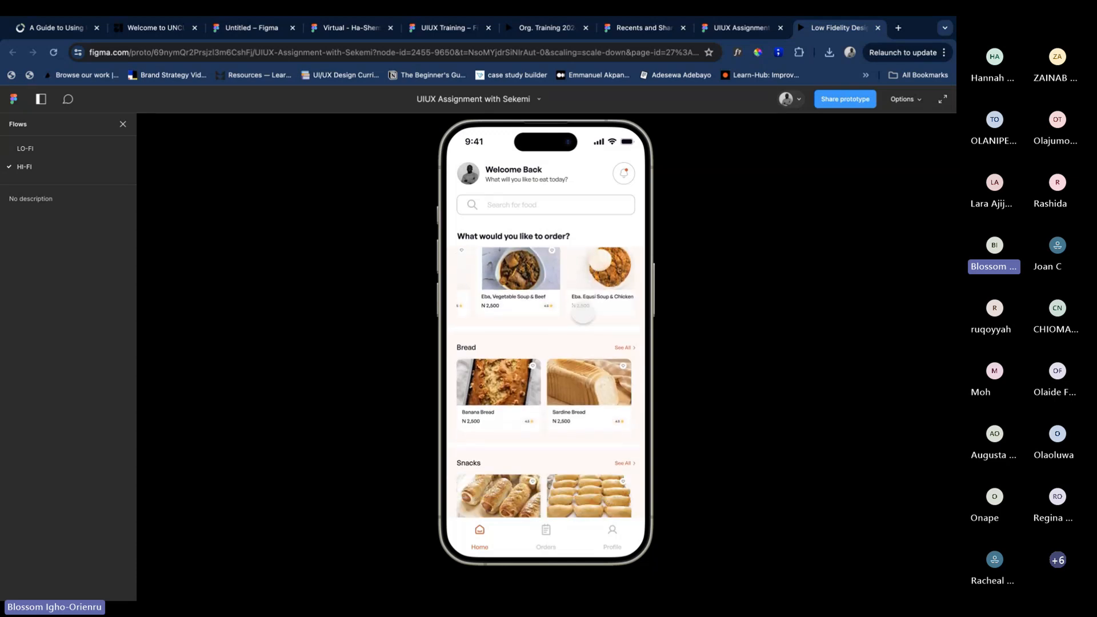
pyautogui.scroll(3, 583, 313)
pyautogui.scroll(-3, 583, 313)
pyautogui.scroll(3, 583, 312)
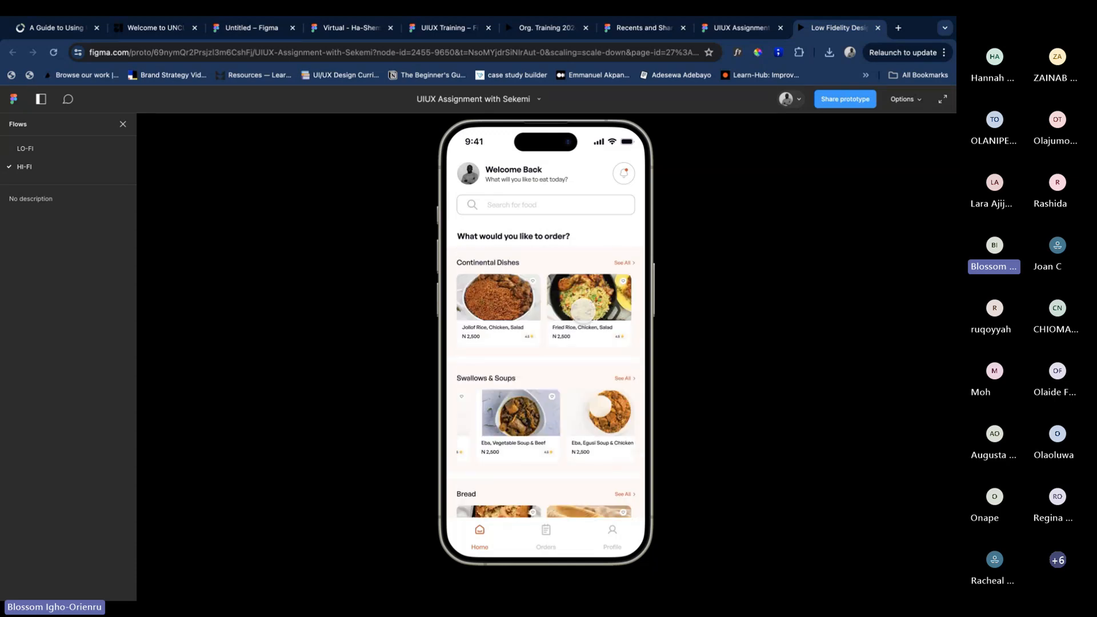
pyautogui.hscroll(3, 595, 310)
pyautogui.hscroll(-3, 594, 309)
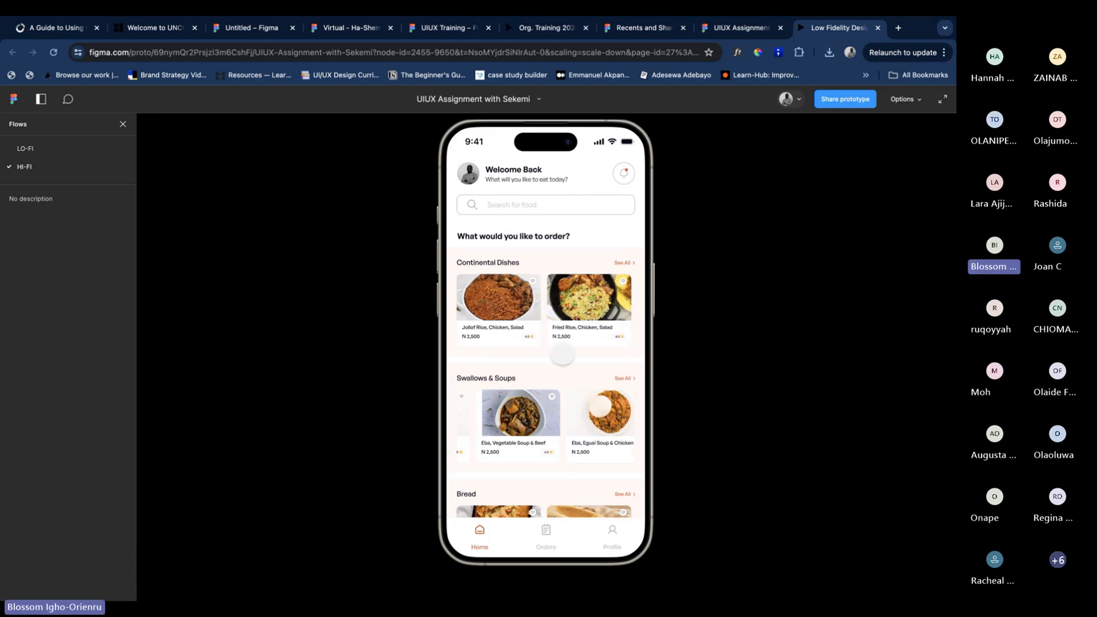
pyautogui.hscroll(-3, 535, 417)
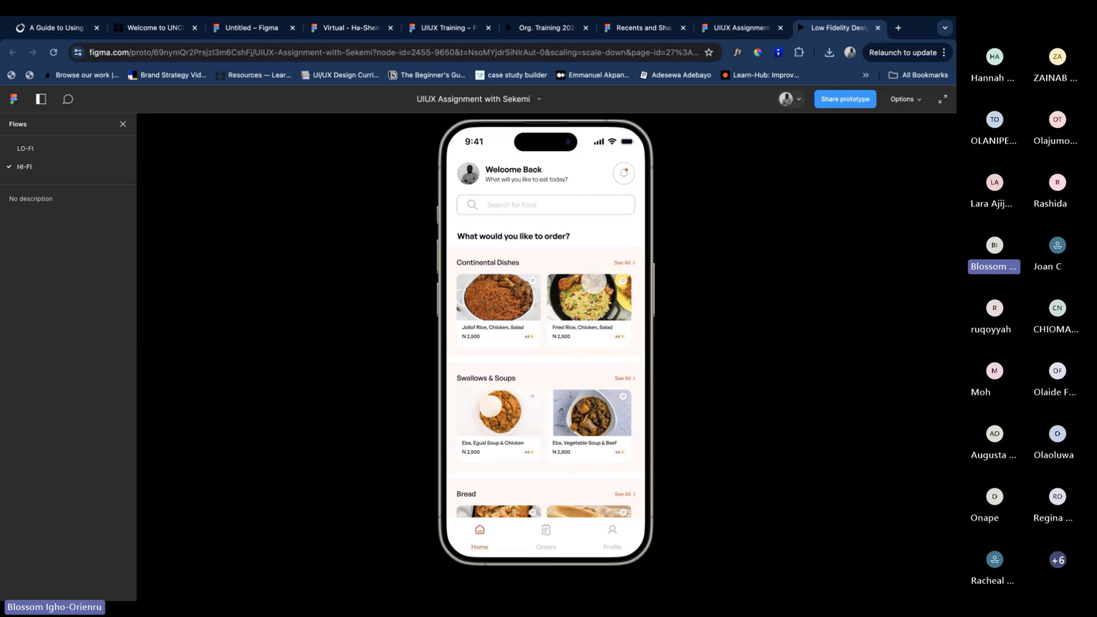